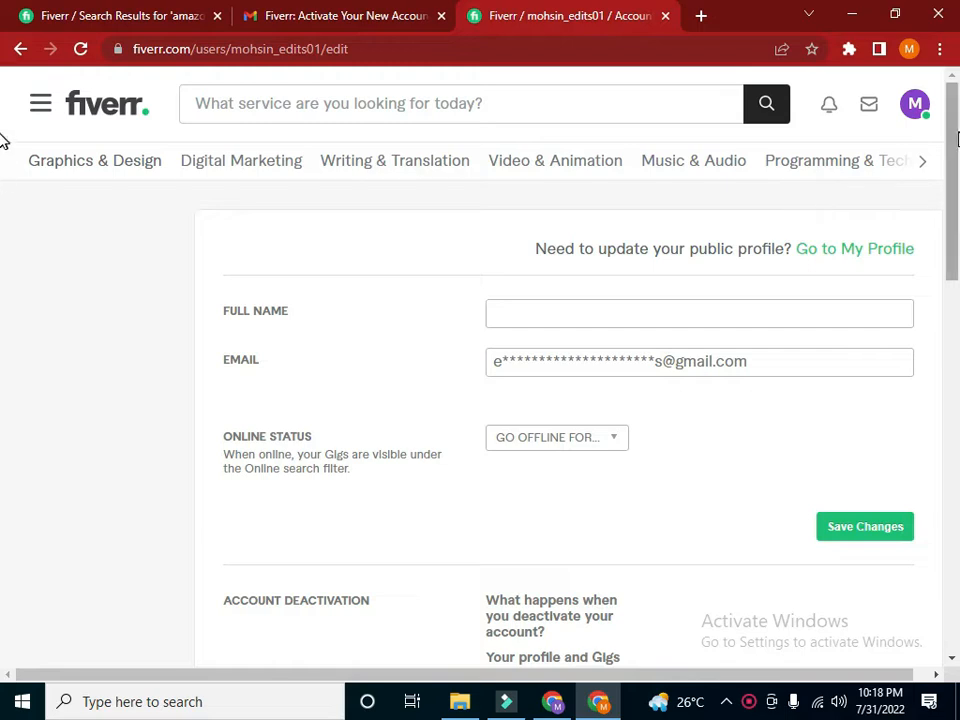
Fill in the account holder's full name in the Fiverr account settings
{"action": "left_click_drag", "start_coordinate": [955, 138], "coordinate": [955, 147]}
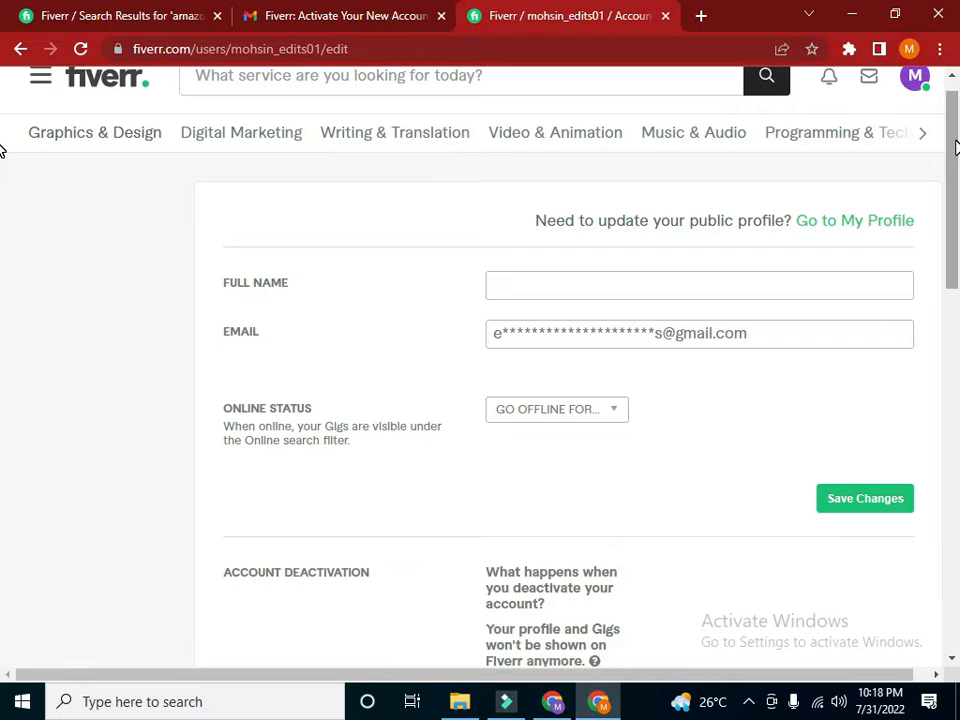
{"action": "left_click_drag", "start_coordinate": [955, 147], "coordinate": [957, 185]}
{"action": "left_click", "coordinate": [630, 166]}
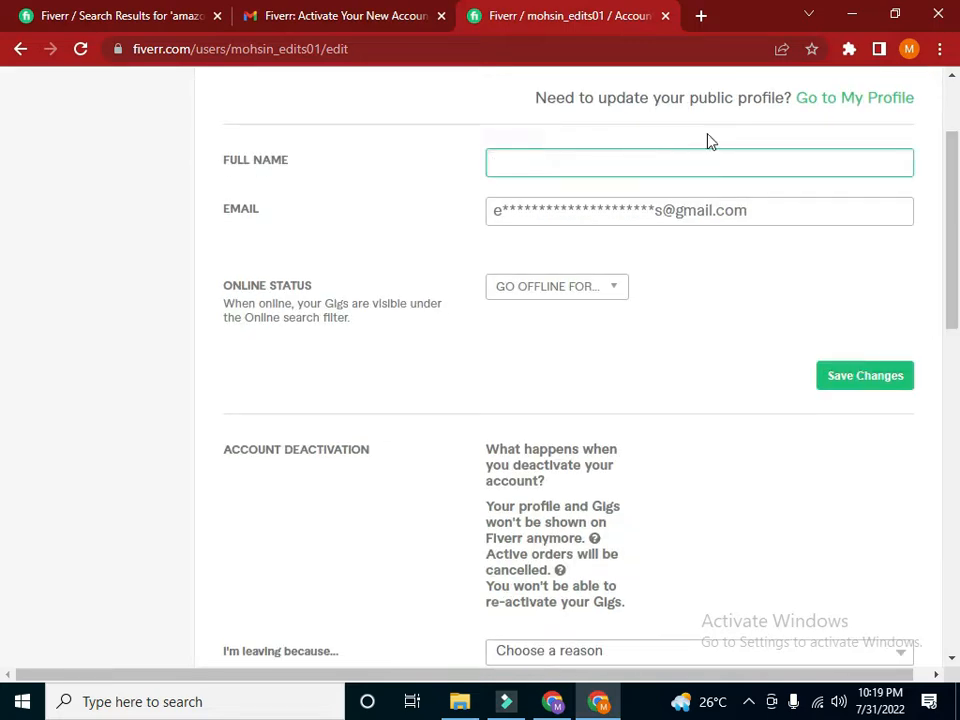
{"action": "type", "text": "MOHD"}
{"action": "key", "text": "BackSpace"}
{"action": "type", "text": "SIN ALI"}
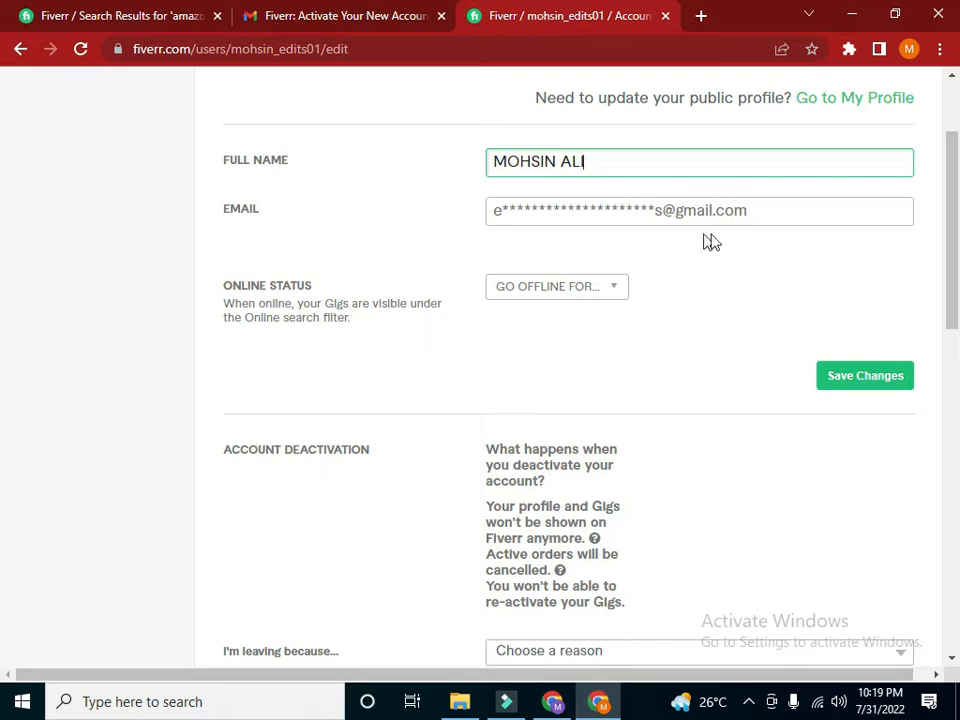
Check the available offline durations for the online status without choosing one, and save the account changes
{"action": "left_click", "coordinate": [750, 214]}
{"action": "left_click", "coordinate": [617, 287]}
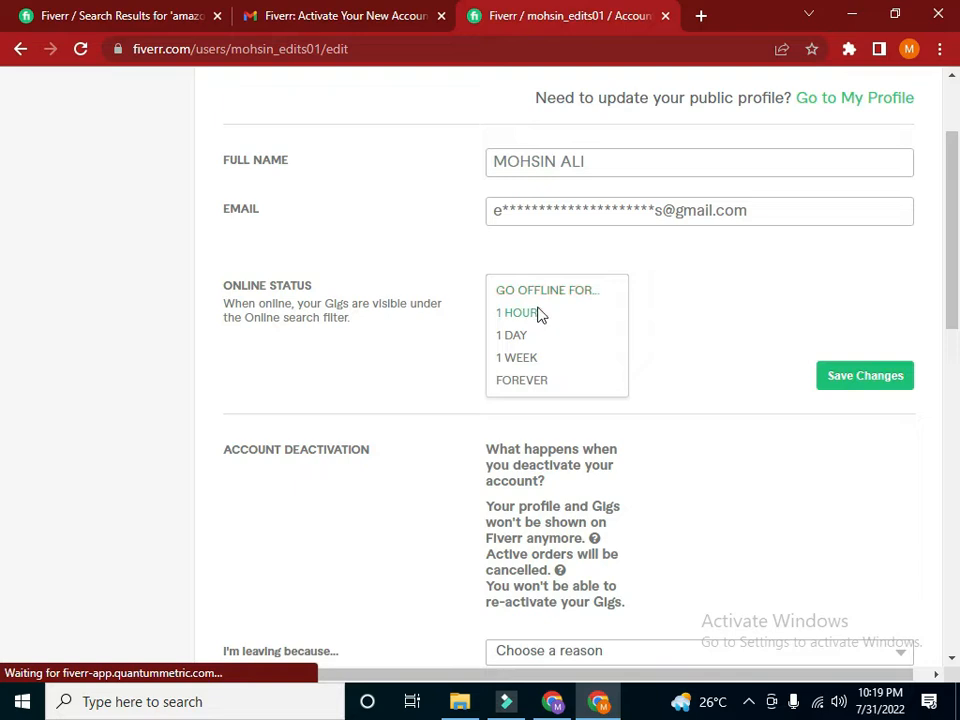
{"action": "left_click", "coordinate": [681, 325]}
{"action": "left_click", "coordinate": [892, 380]}
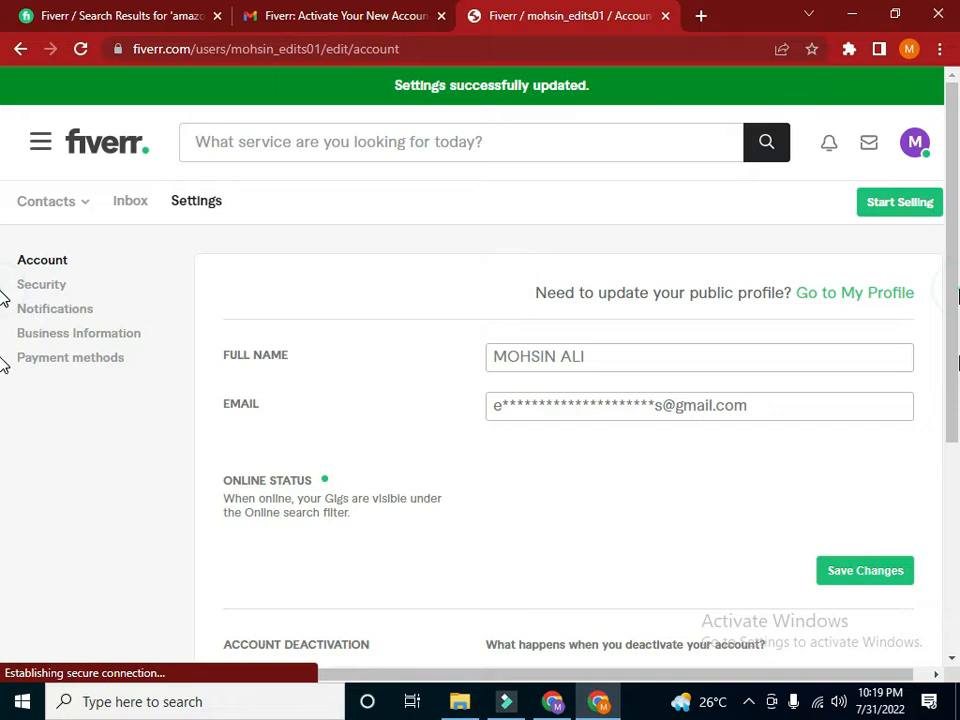
Look over the account deactivation section and open the account's own profile page
{"action": "scroll", "coordinate": [3, 370], "scroll_direction": "down", "scroll_amount": 2}
{"action": "scroll", "coordinate": [3, 456], "scroll_direction": "down", "scroll_amount": 2}
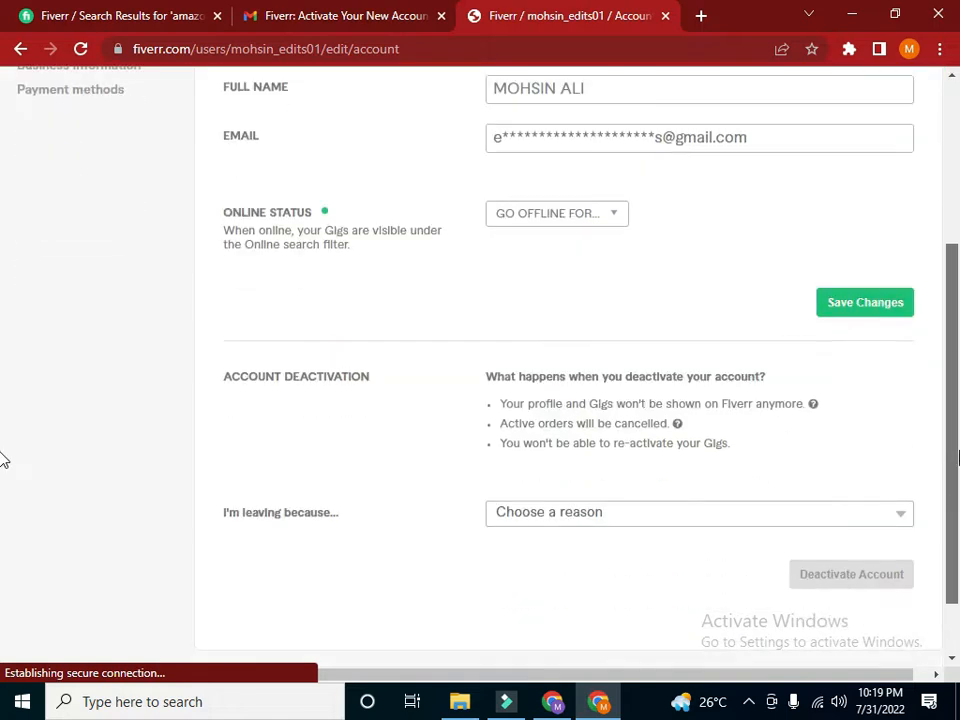
{"action": "scroll", "coordinate": [3, 462], "scroll_direction": "down", "scroll_amount": 1}
{"action": "scroll", "coordinate": [3, 505], "scroll_direction": "down", "scroll_amount": 1}
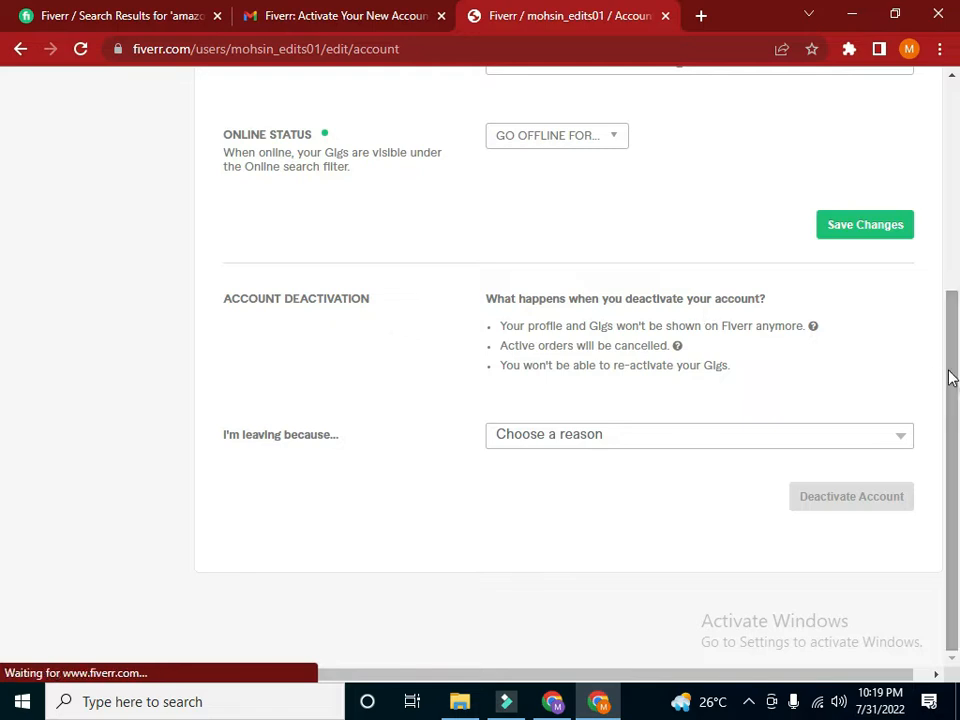
{"action": "scroll", "coordinate": [945, 379], "scroll_direction": "up", "scroll_amount": 1}
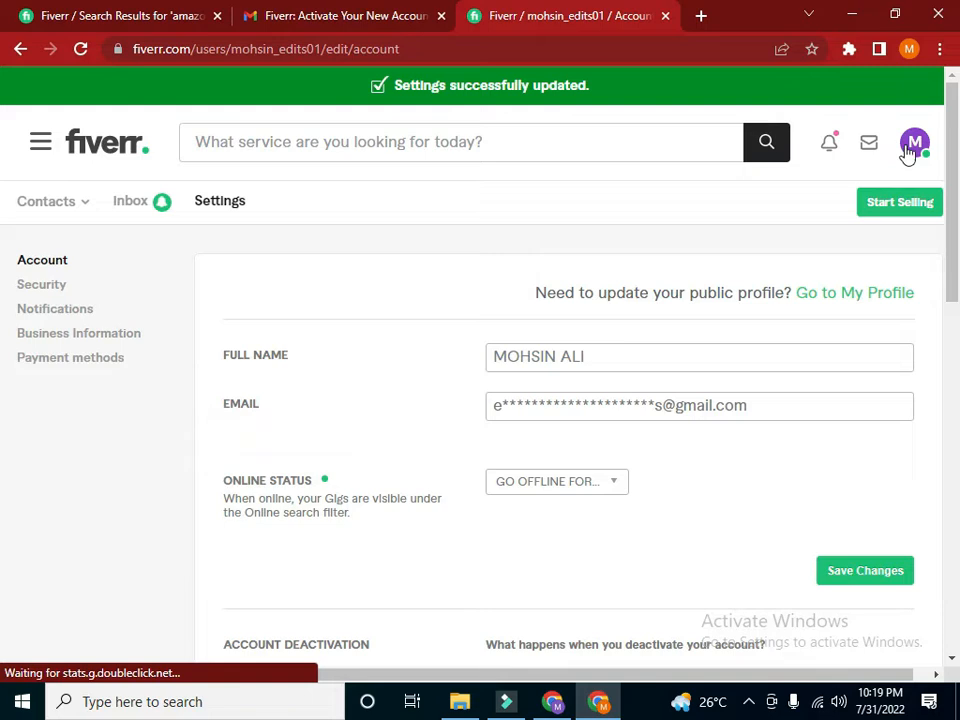
{"action": "left_click", "coordinate": [911, 155]}
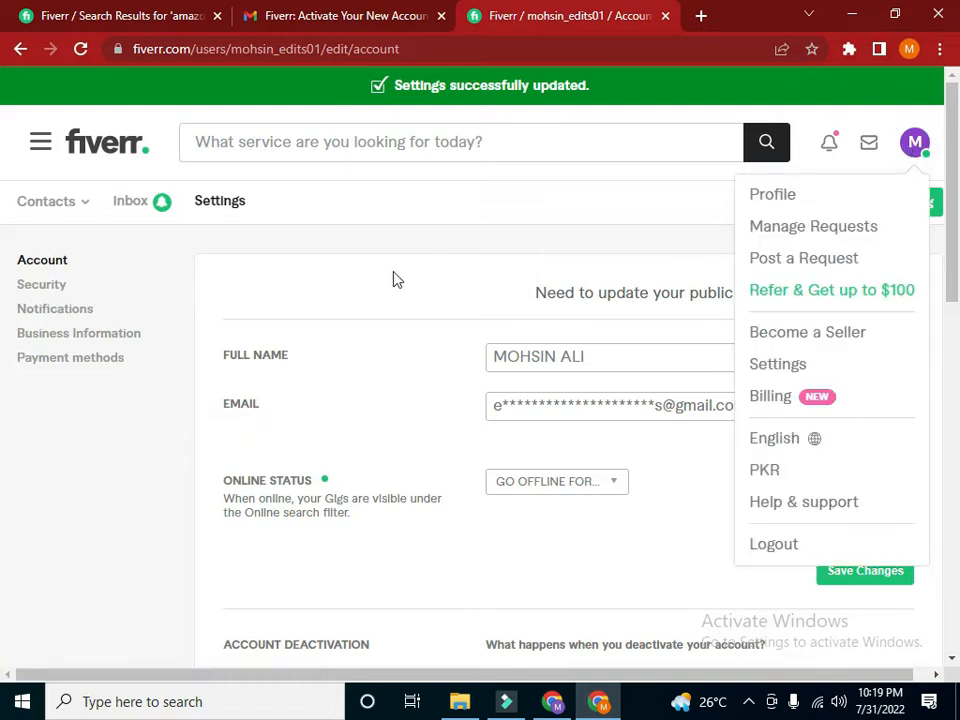
{"action": "left_click", "coordinate": [784, 199]}
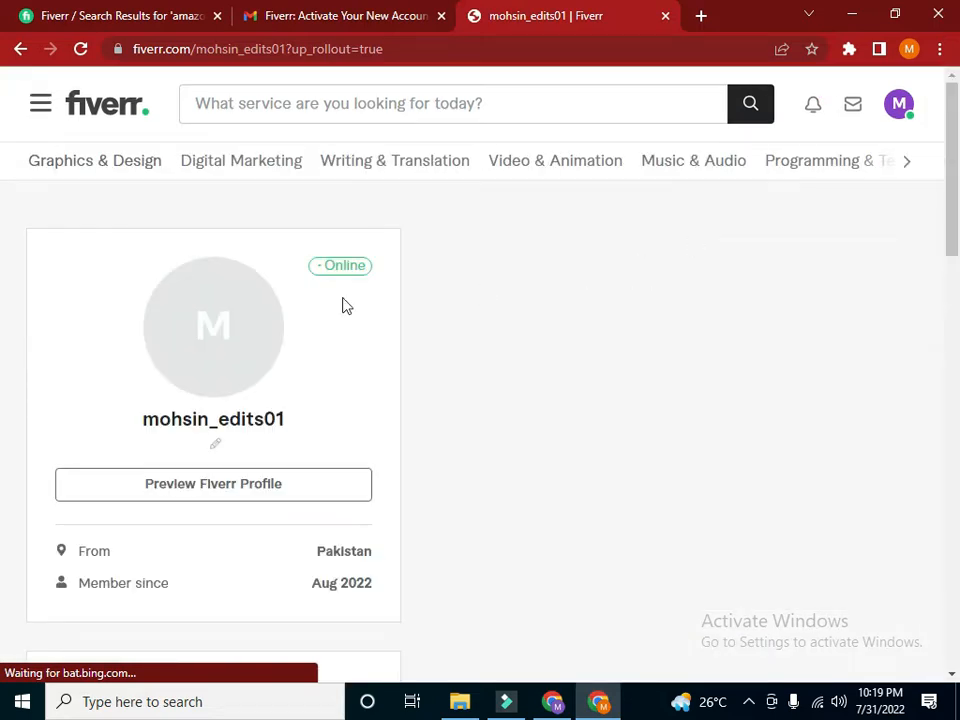
Upload the Purple Modern Business YouTube thumbnail modified 7/31/2022 3:29 AM from Downloads as the profile picture
{"action": "mouse_move", "coordinate": [218, 335]}
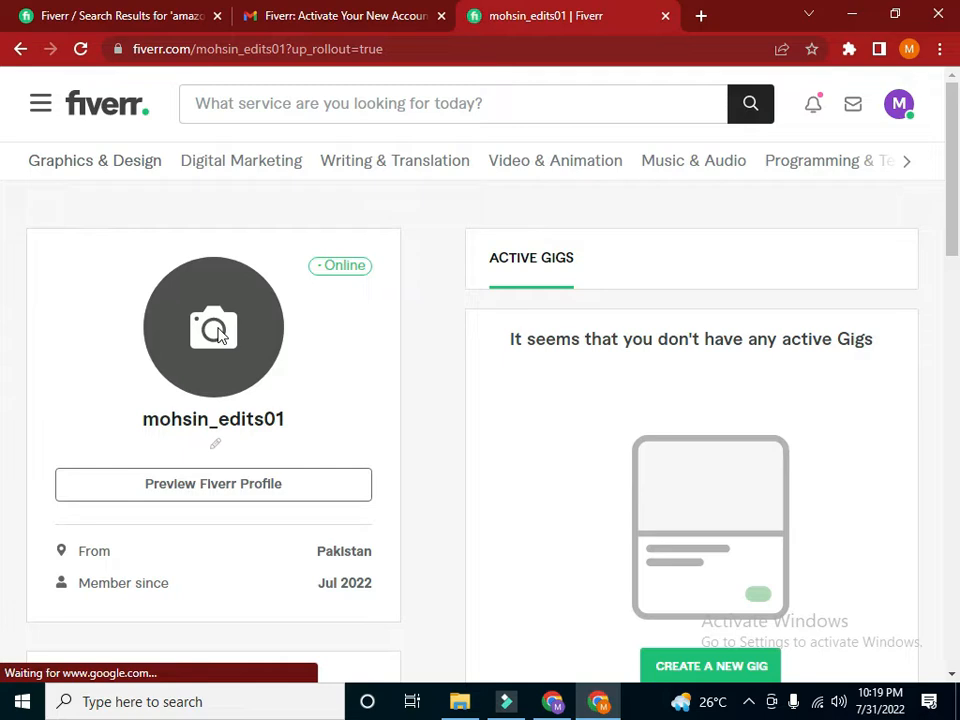
{"action": "left_click", "coordinate": [220, 336]}
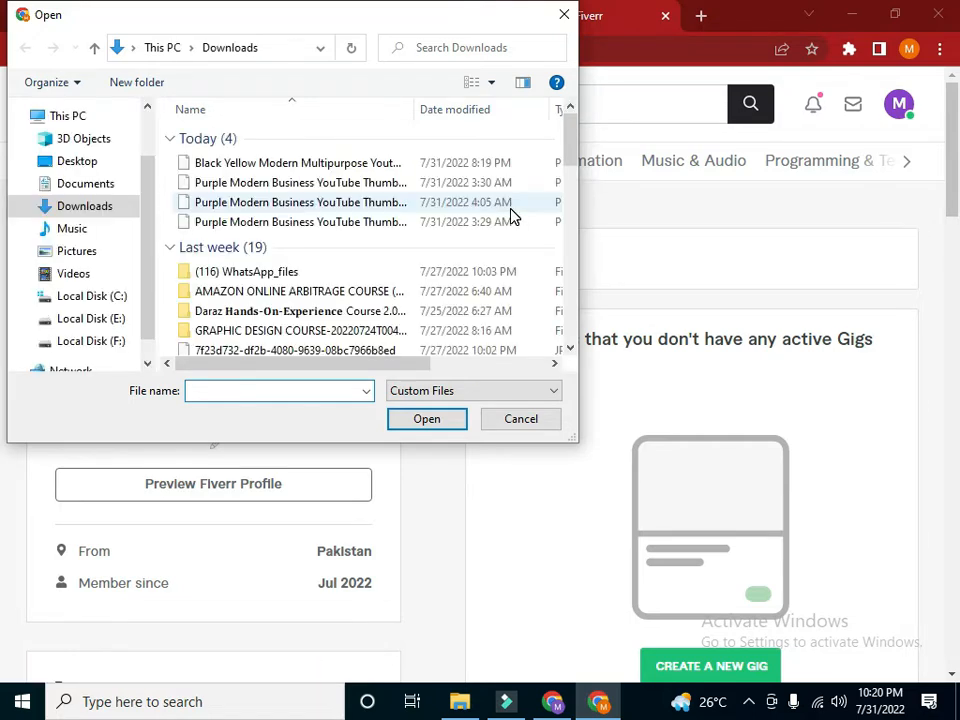
{"action": "left_click", "coordinate": [448, 228]}
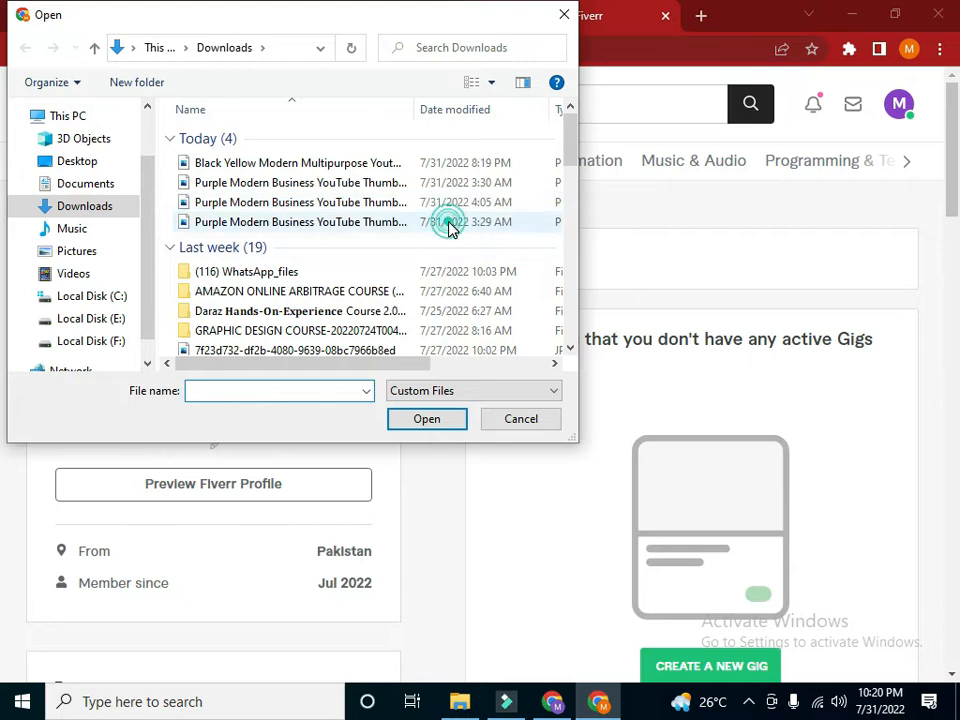
{"action": "left_click", "coordinate": [429, 424]}
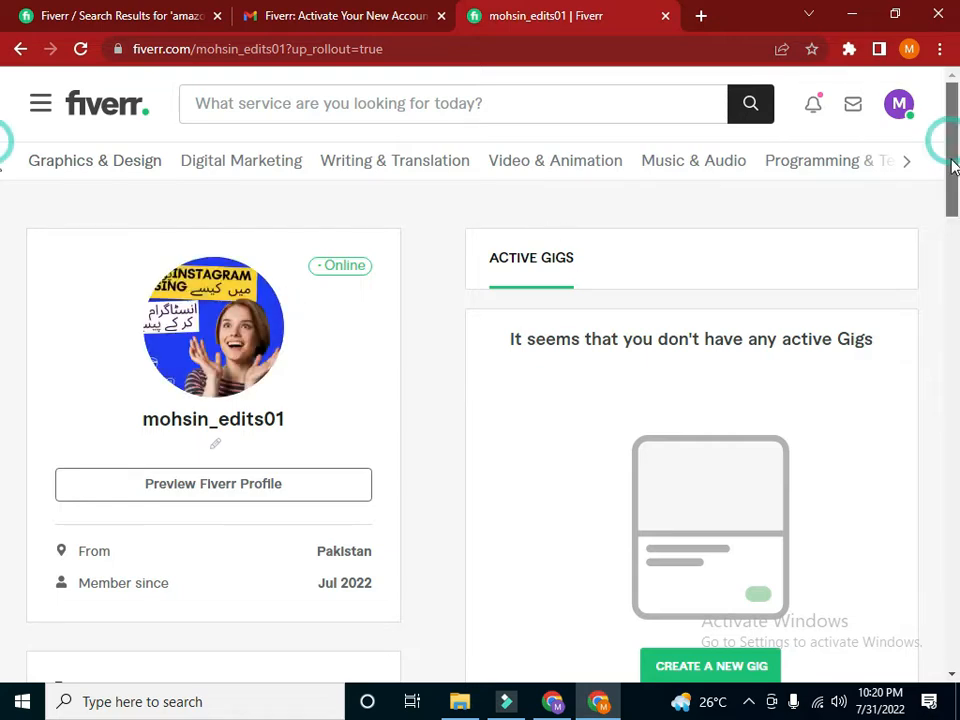
Examine the profile's description, languages and linked accounts sections
{"action": "left_click_drag", "start_coordinate": [951, 148], "coordinate": [941, 201]}
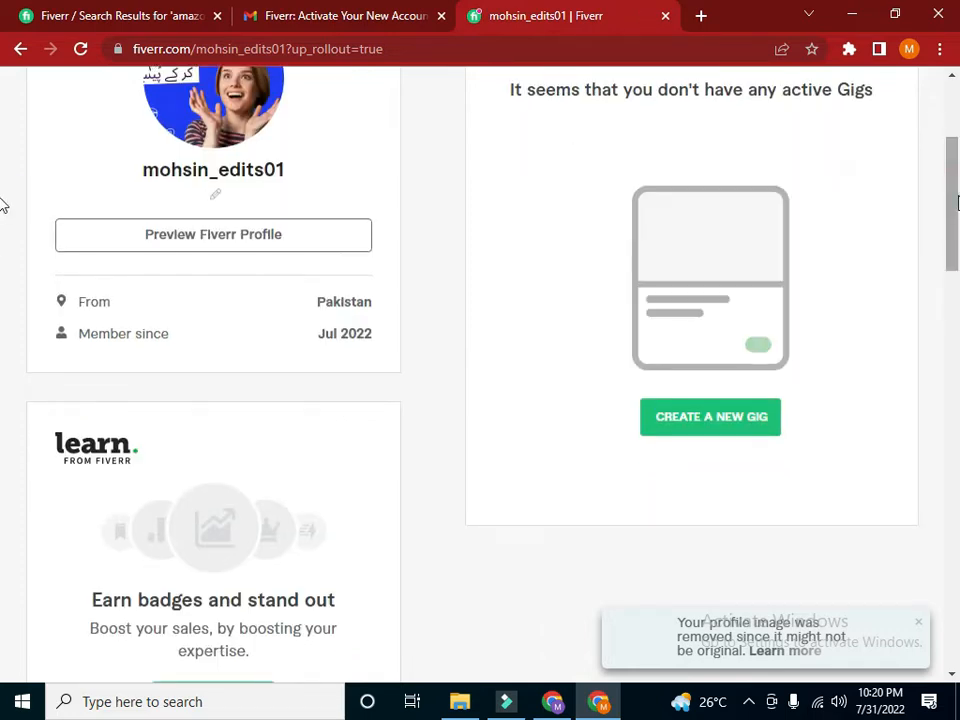
{"action": "left_click_drag", "start_coordinate": [957, 203], "coordinate": [955, 348]}
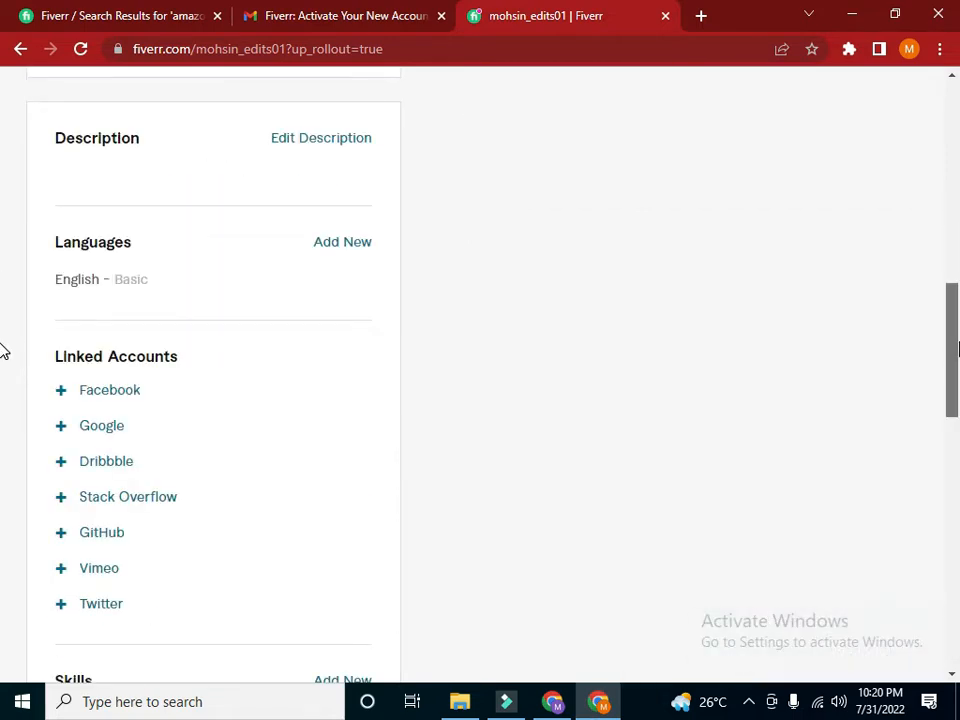
{"action": "scroll", "coordinate": [600, 190], "scroll_direction": "up", "scroll_amount": 1}
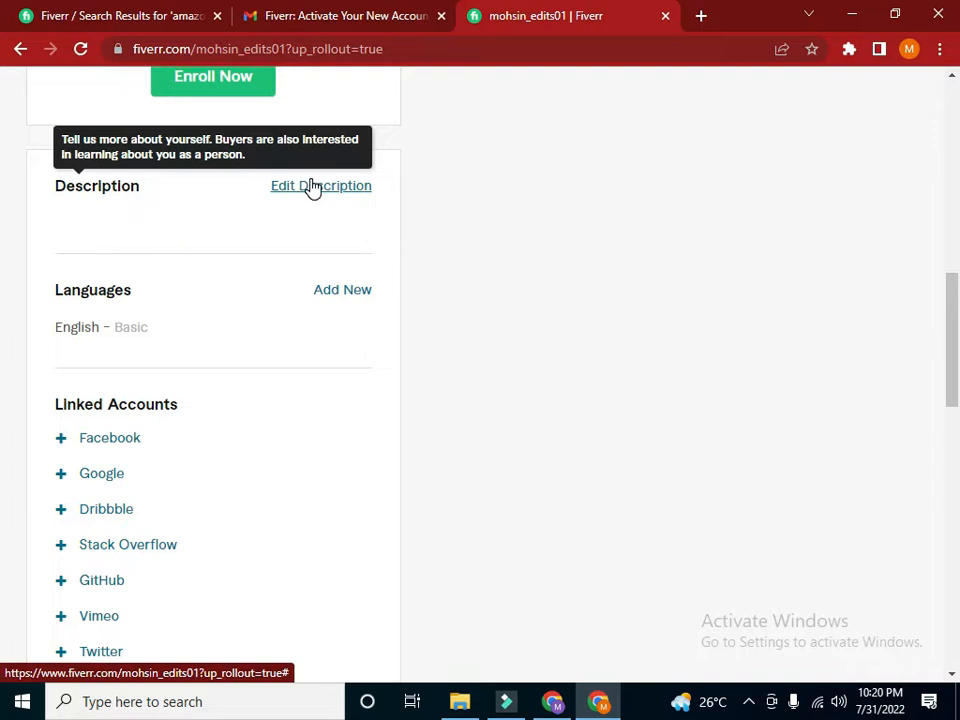
{"action": "left_click_drag", "start_coordinate": [957, 349], "coordinate": [957, 314]}
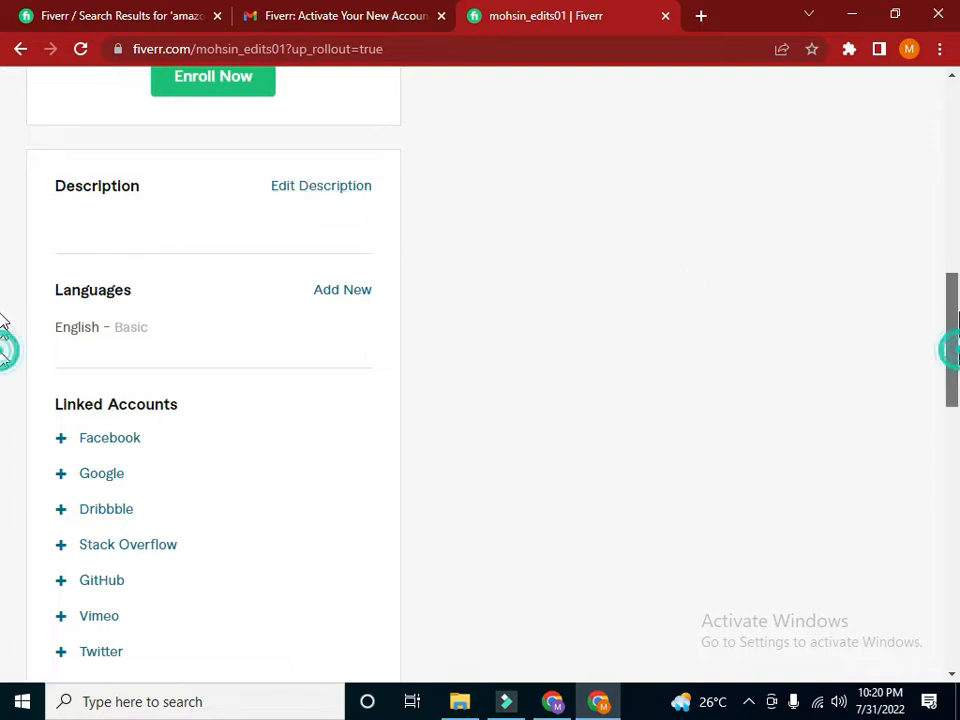
{"action": "scroll", "coordinate": [937, 281], "scroll_direction": "up", "scroll_amount": 7}
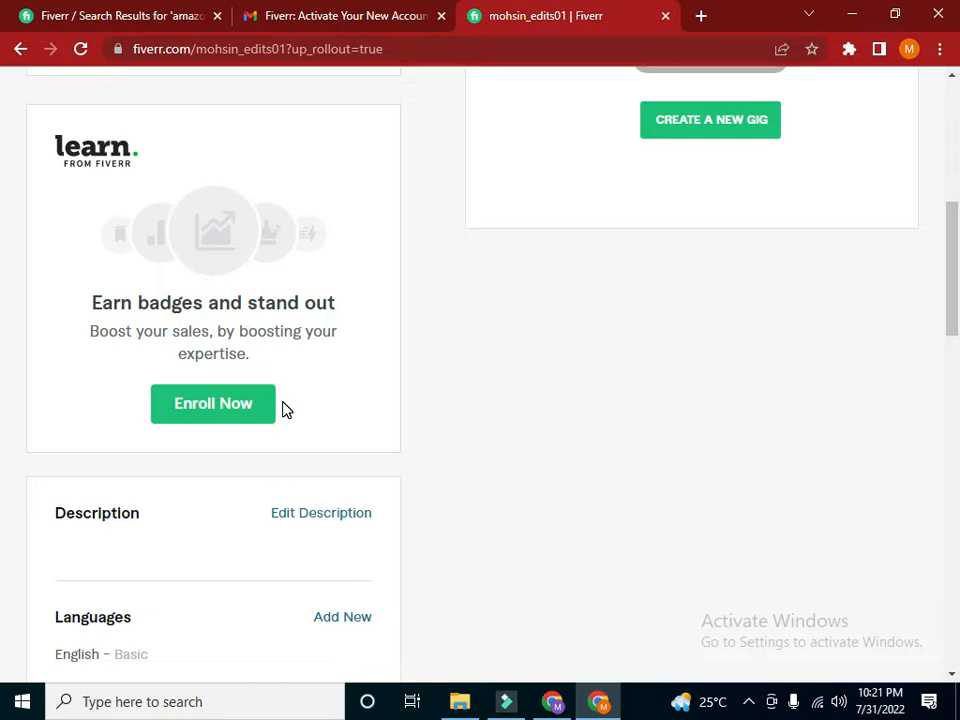
Return to the "amazon virtual assistant" search results and dismiss the save-password prompt and the business services pop-up
{"action": "left_click", "coordinate": [66, 16]}
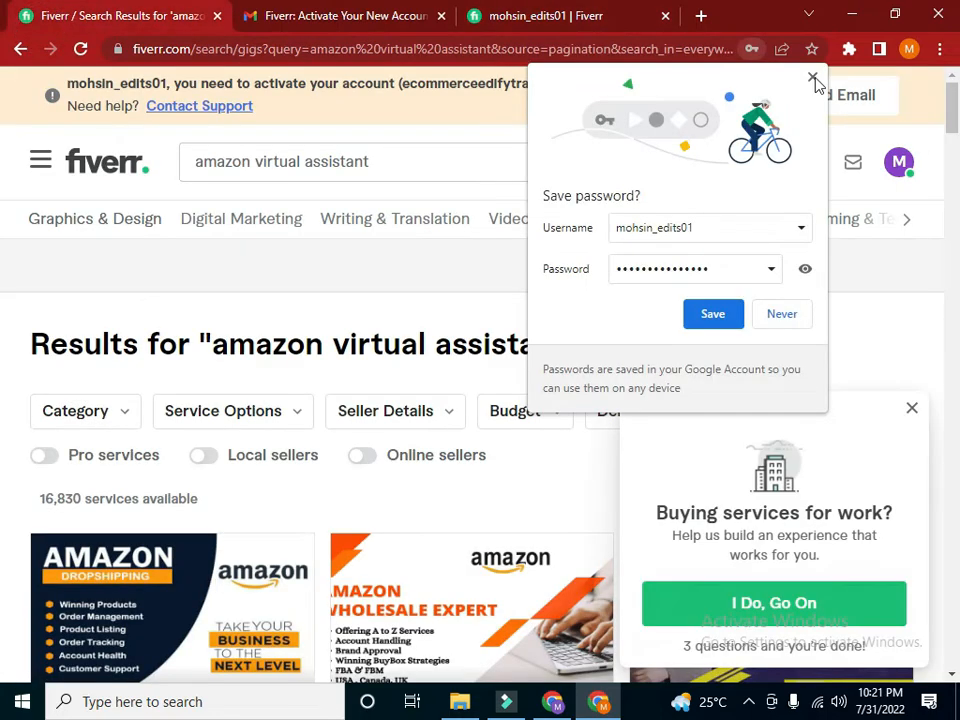
{"action": "left_click", "coordinate": [812, 77]}
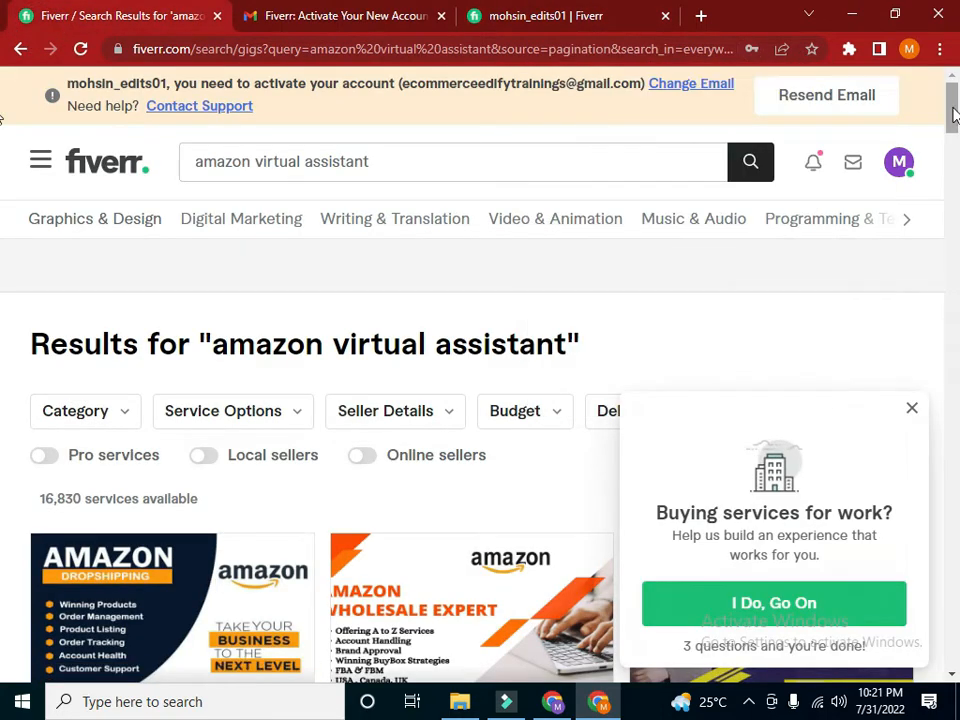
{"action": "scroll", "coordinate": [920, 300], "scroll_direction": "down", "scroll_amount": 3}
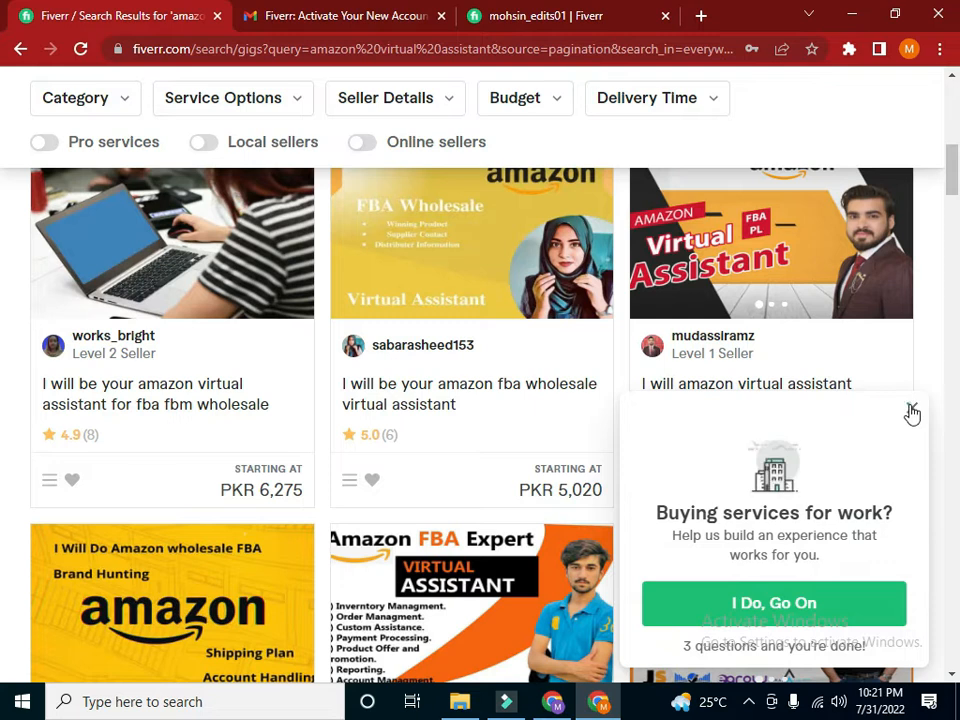
{"action": "left_click", "coordinate": [910, 409]}
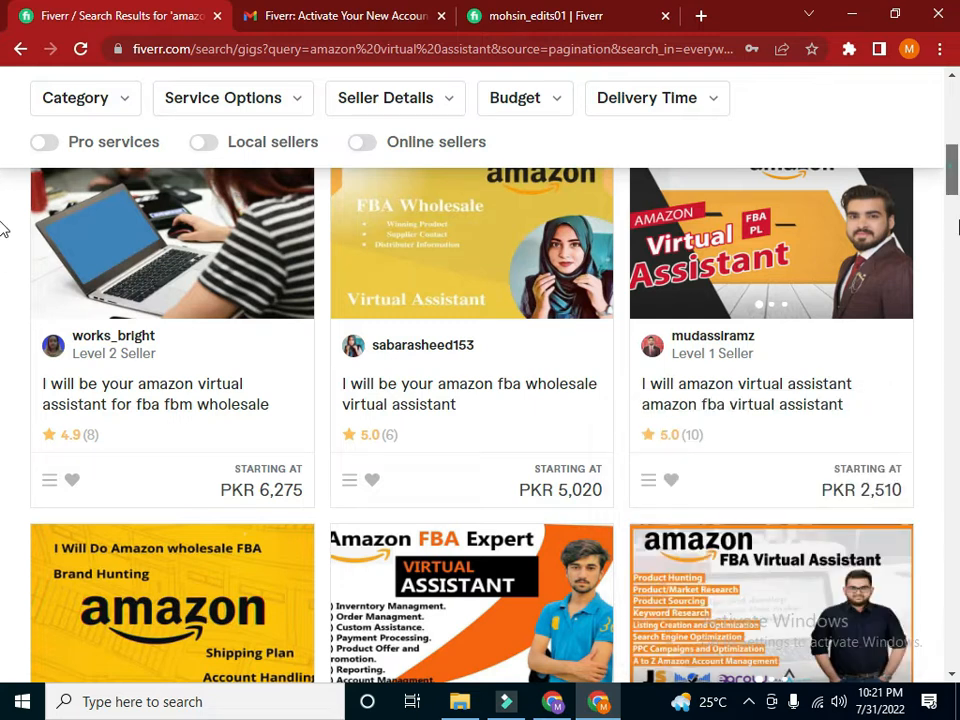
Go back one page in the "amazon virtual assistant" results and browse its gigs
{"action": "scroll", "coordinate": [3, 300], "scroll_direction": "down", "scroll_amount": 15}
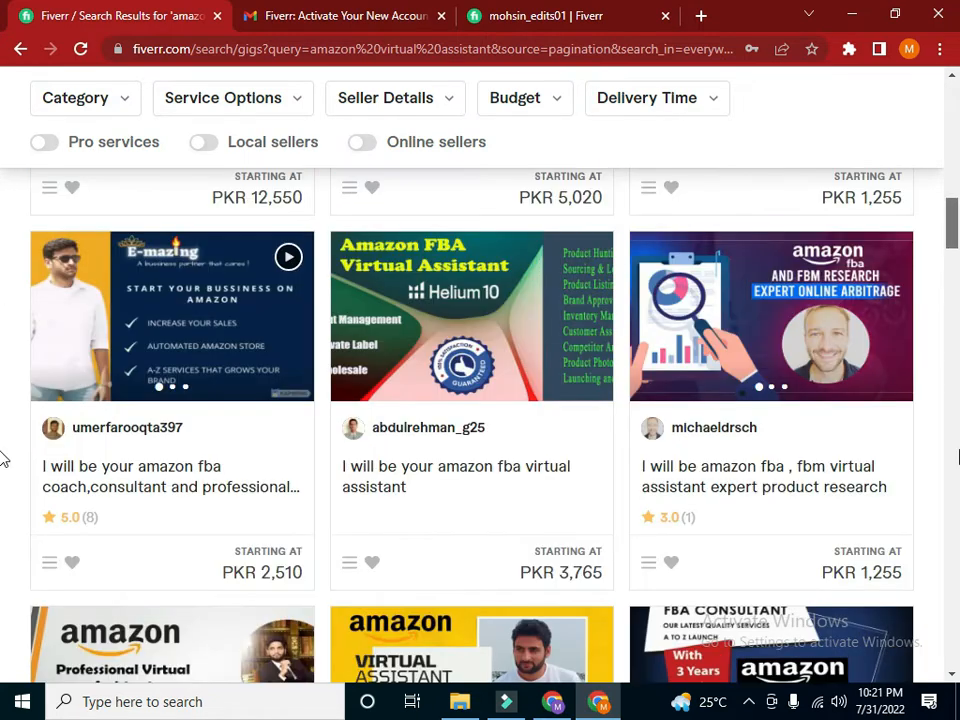
{"action": "scroll", "coordinate": [4, 640], "scroll_direction": "down", "scroll_amount": 10}
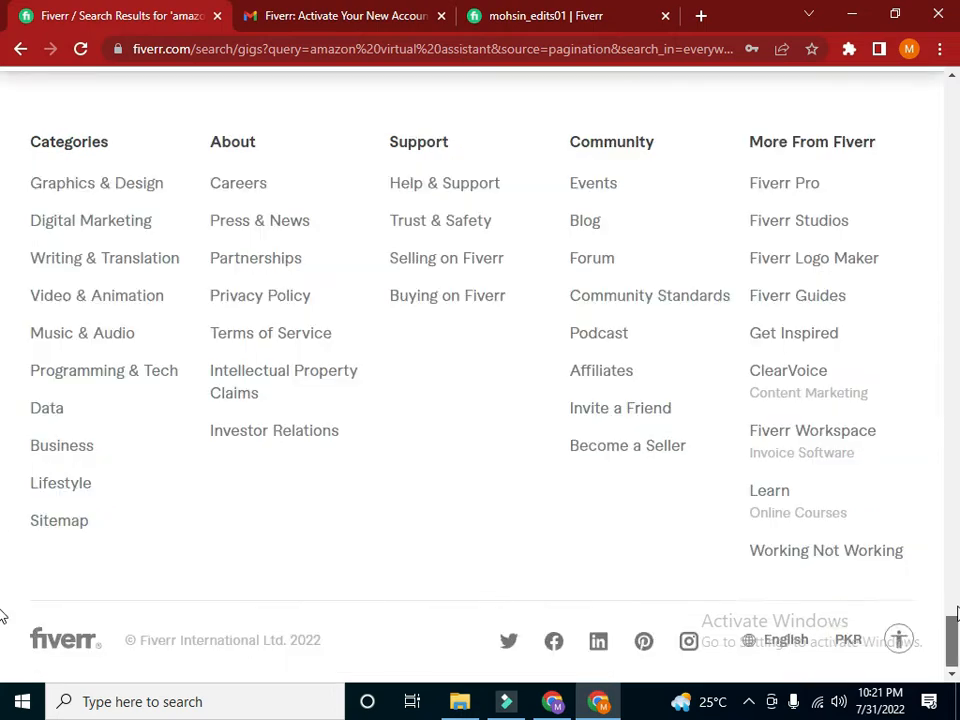
{"action": "scroll", "coordinate": [213, 526], "scroll_direction": "up", "scroll_amount": 5}
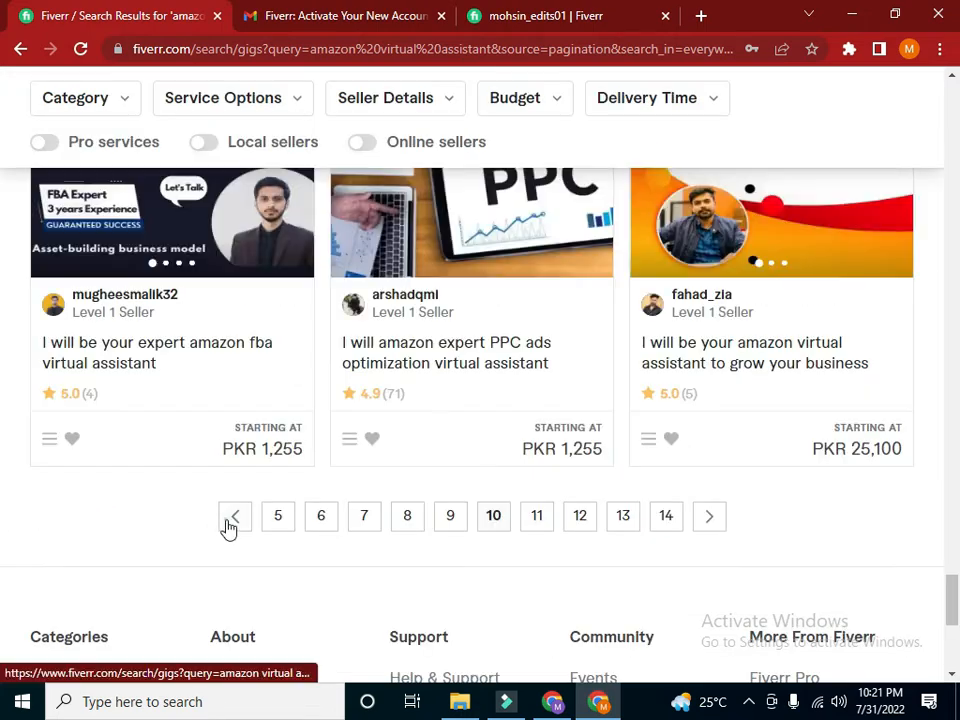
{"action": "left_click", "coordinate": [230, 527]}
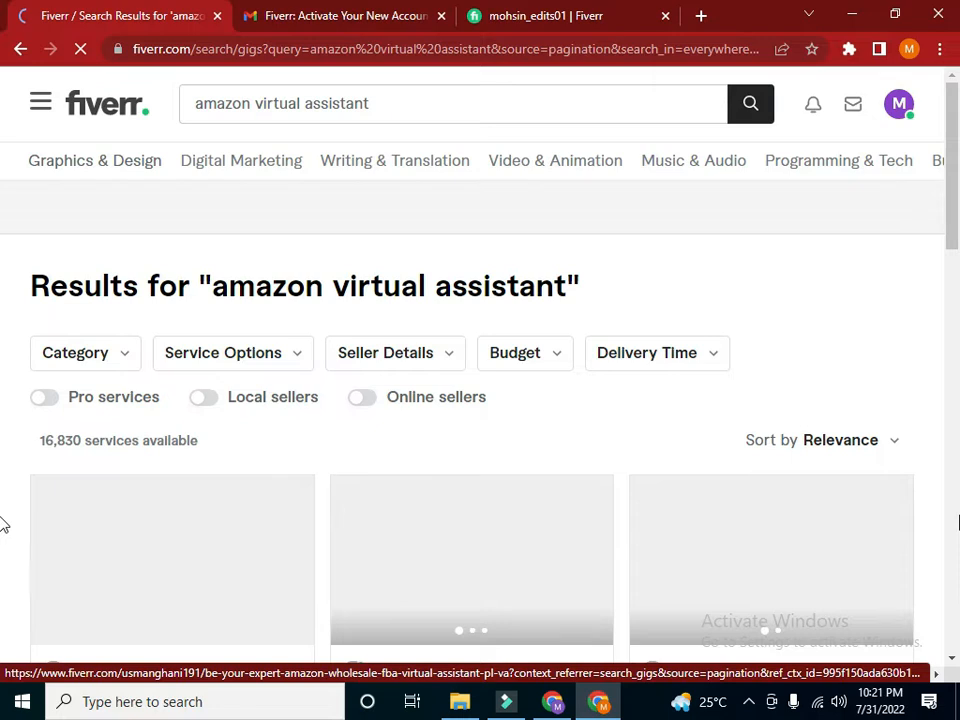
{"action": "scroll", "coordinate": [3, 570], "scroll_direction": "down", "scroll_amount": 10}
{"action": "scroll", "coordinate": [3, 617], "scroll_direction": "down", "scroll_amount": 3}
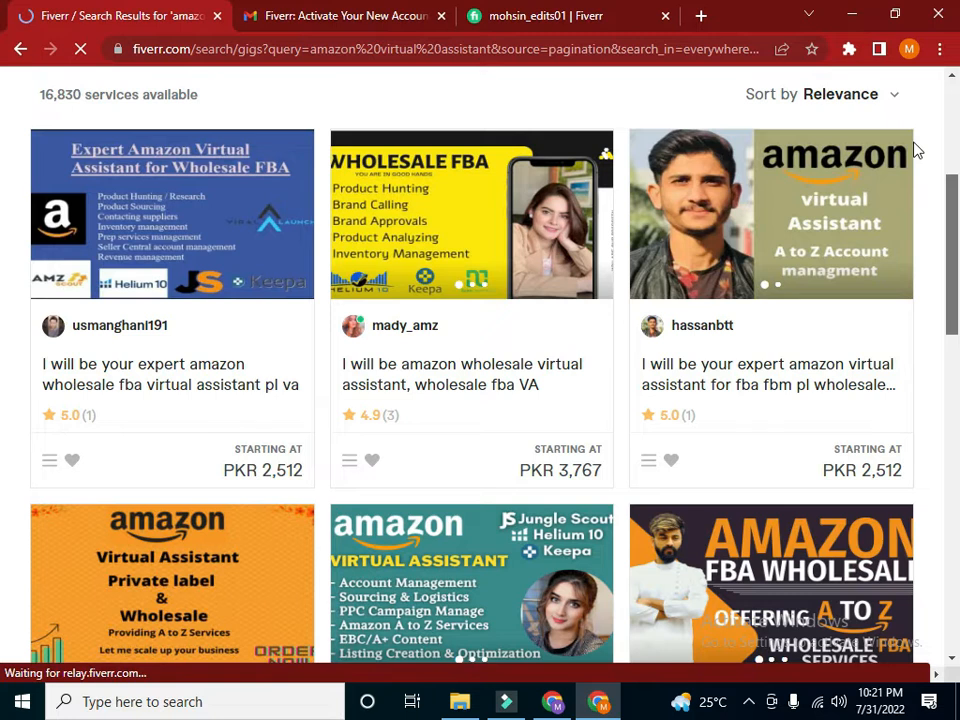
{"action": "scroll", "coordinate": [914, 143], "scroll_direction": "up", "scroll_amount": 4}
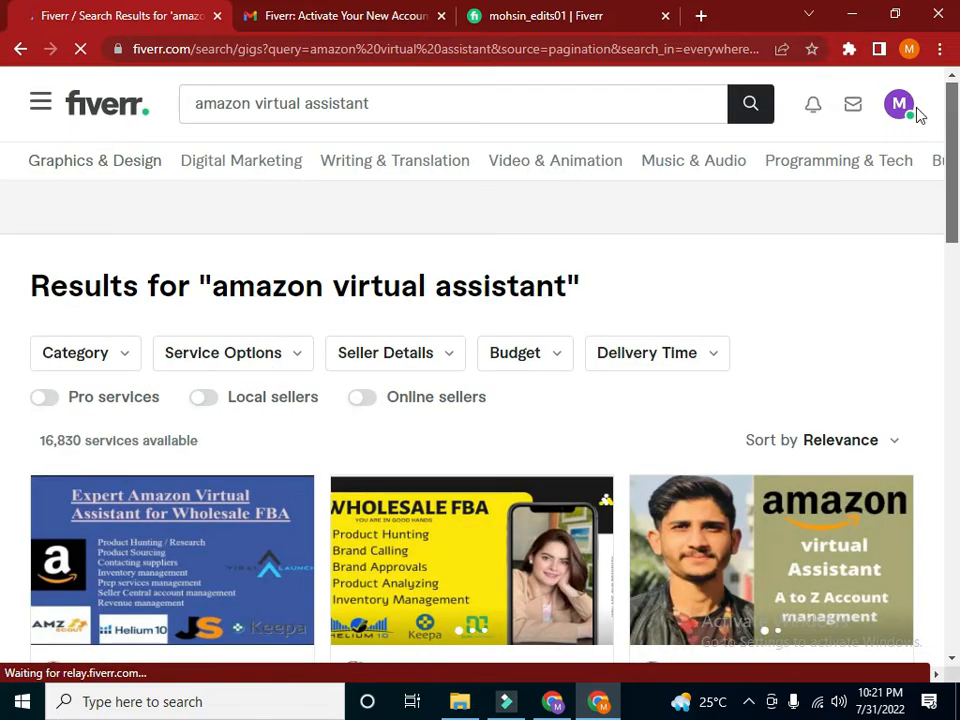
Run the "amazon virtual assistant" search again and browse the sellers' gig listings
{"action": "left_click", "coordinate": [381, 104]}
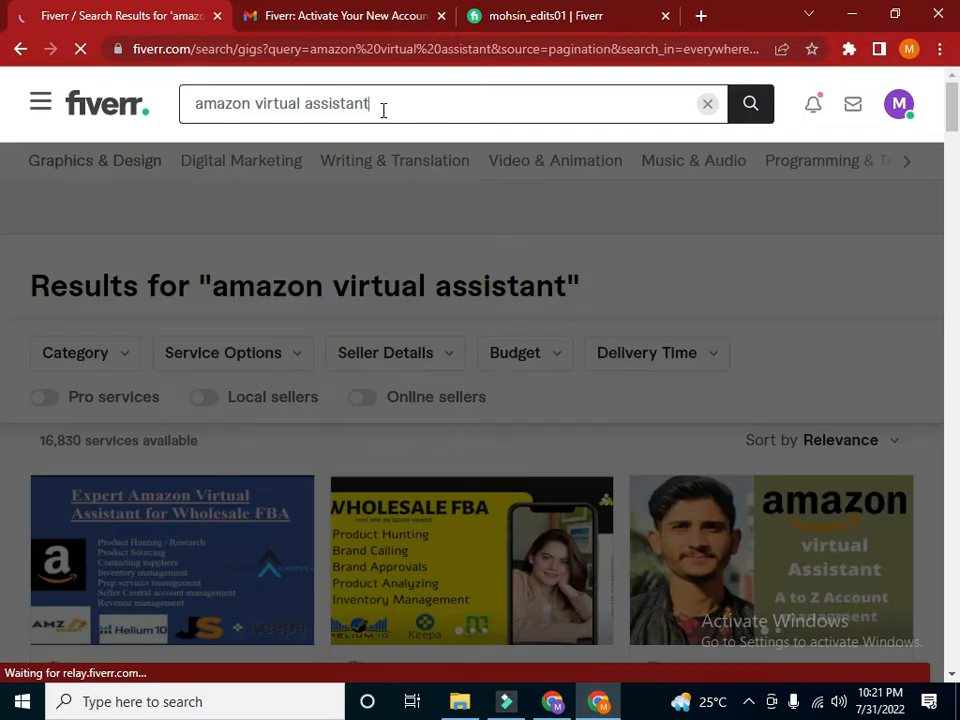
{"action": "key", "text": "Return"}
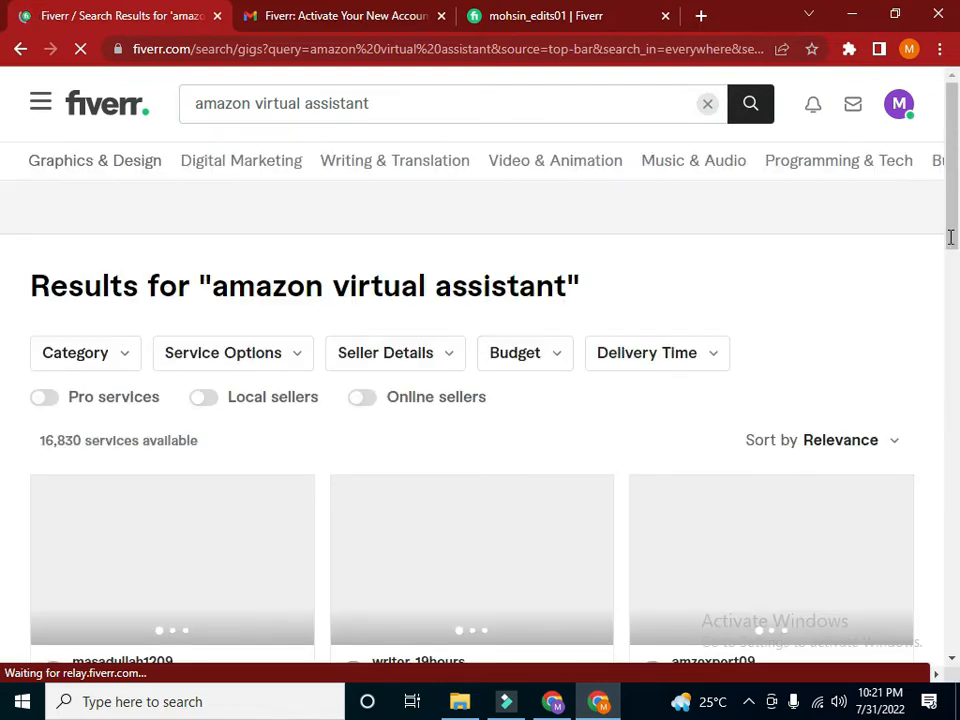
{"action": "scroll", "coordinate": [952, 289], "scroll_direction": "down", "scroll_amount": 5}
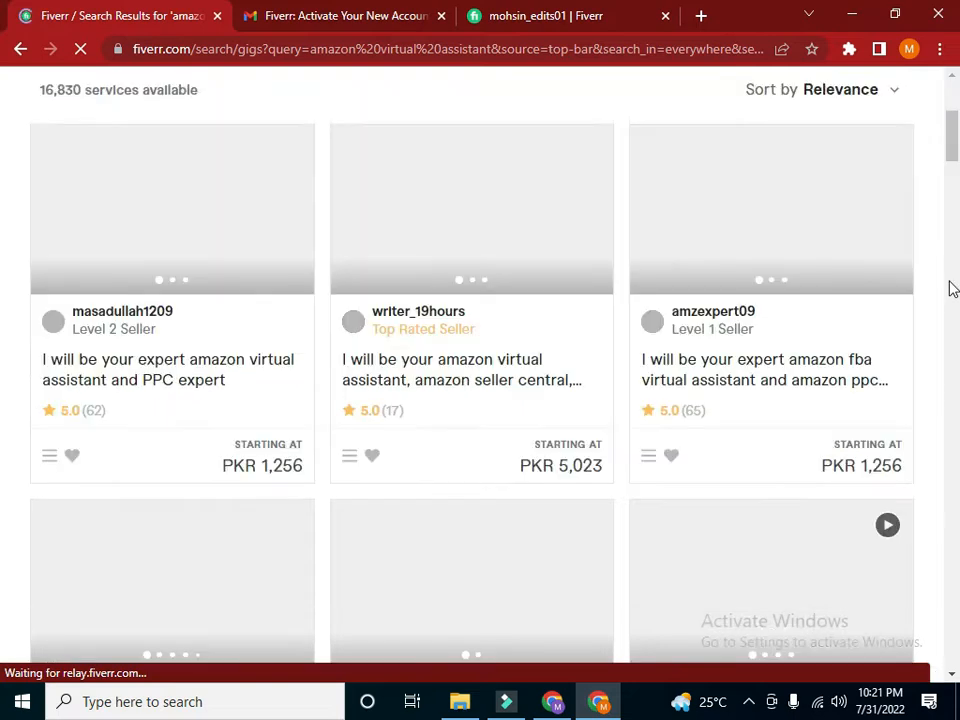
{"action": "scroll", "coordinate": [955, 330], "scroll_direction": "down", "scroll_amount": 5}
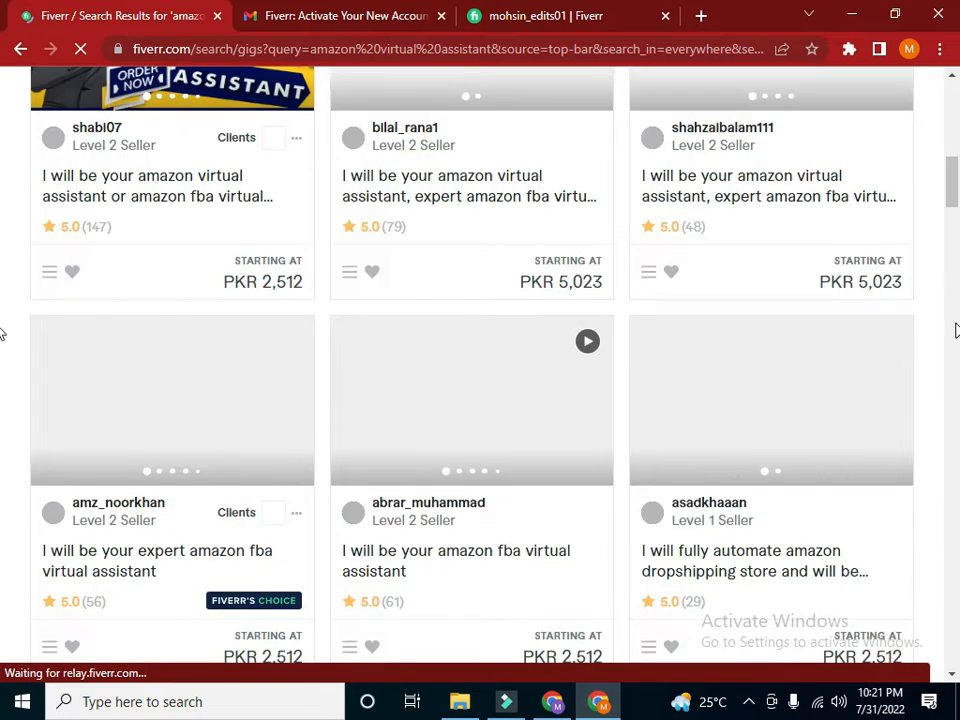
{"action": "scroll", "coordinate": [5, 340], "scroll_direction": "down", "scroll_amount": 3}
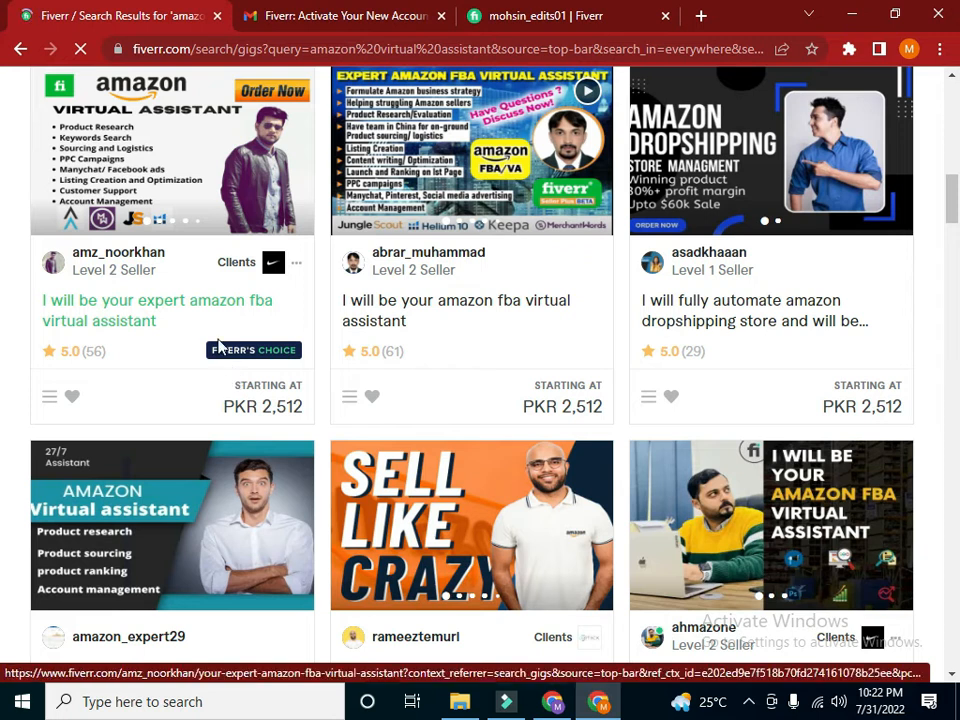
Return to the seller's own profile page and open its description for editing
{"action": "left_click", "coordinate": [349, 14]}
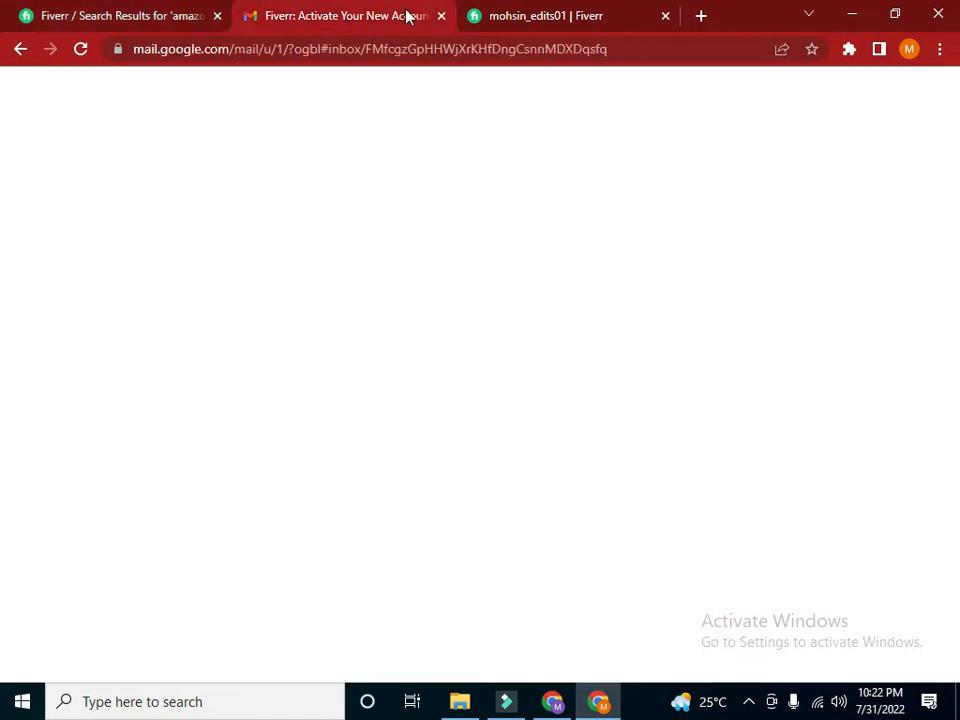
{"action": "left_click", "coordinate": [508, 14]}
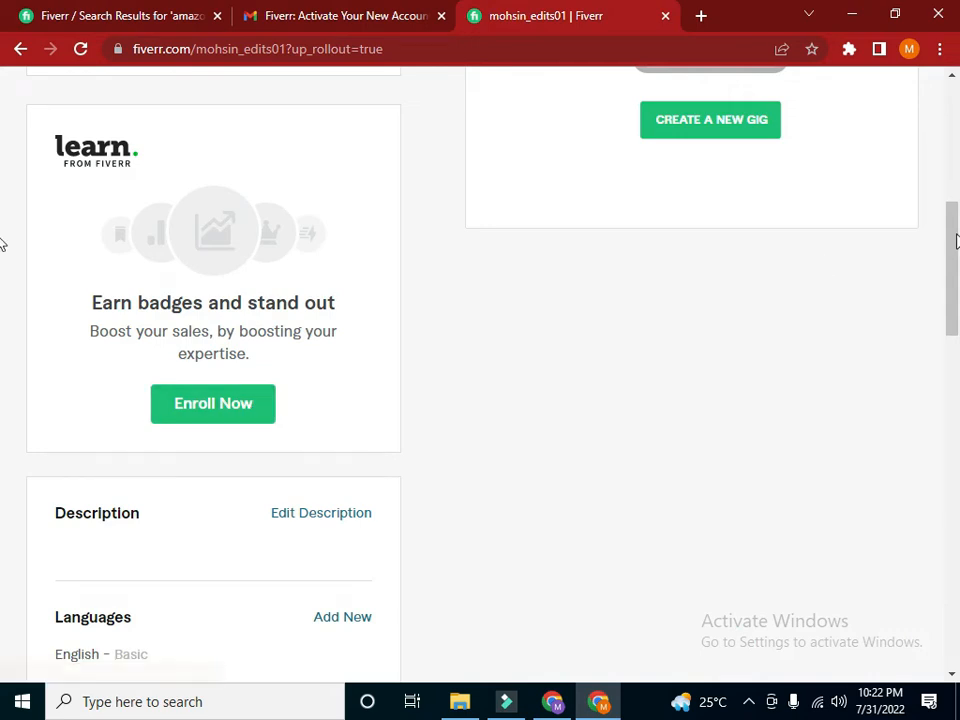
{"action": "left_click_drag", "start_coordinate": [955, 240], "coordinate": [953, 302]}
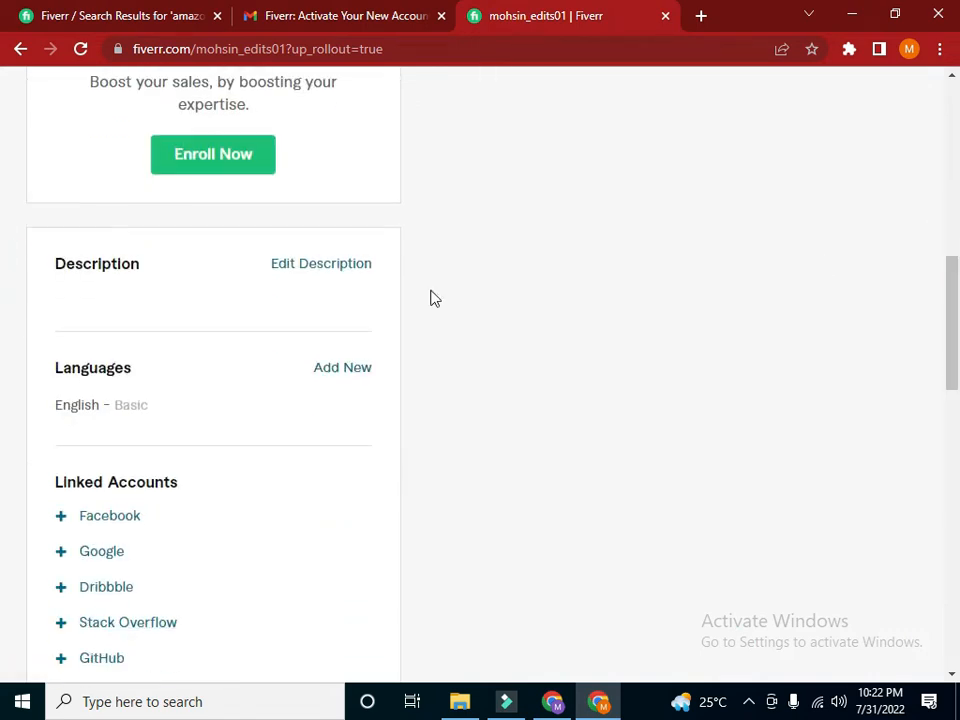
{"action": "left_click", "coordinate": [330, 280]}
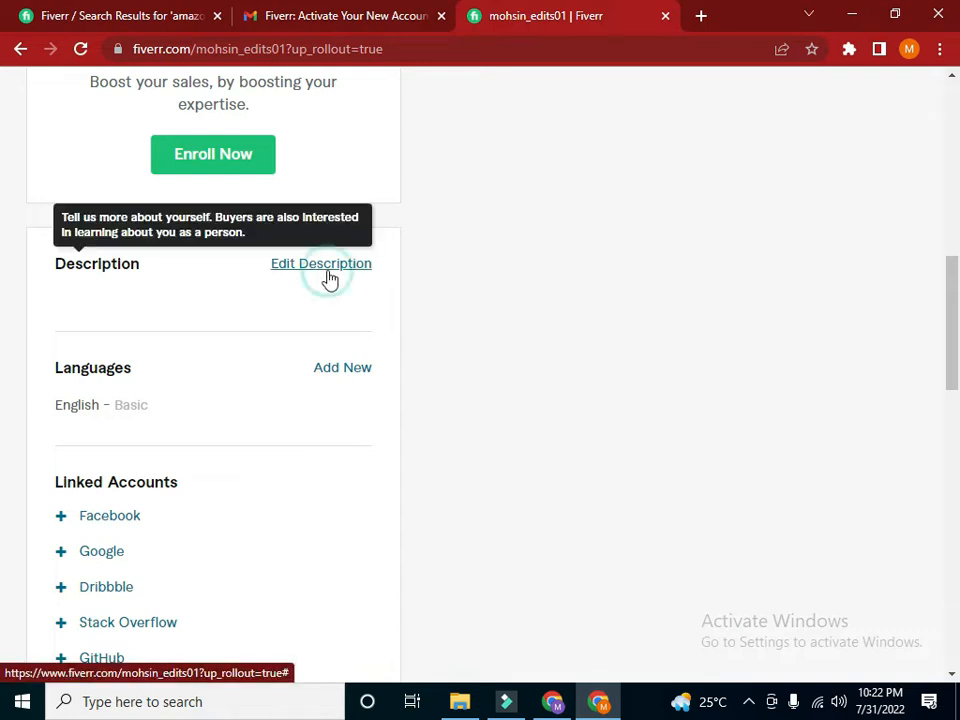
{"action": "left_click", "coordinate": [90, 347]}
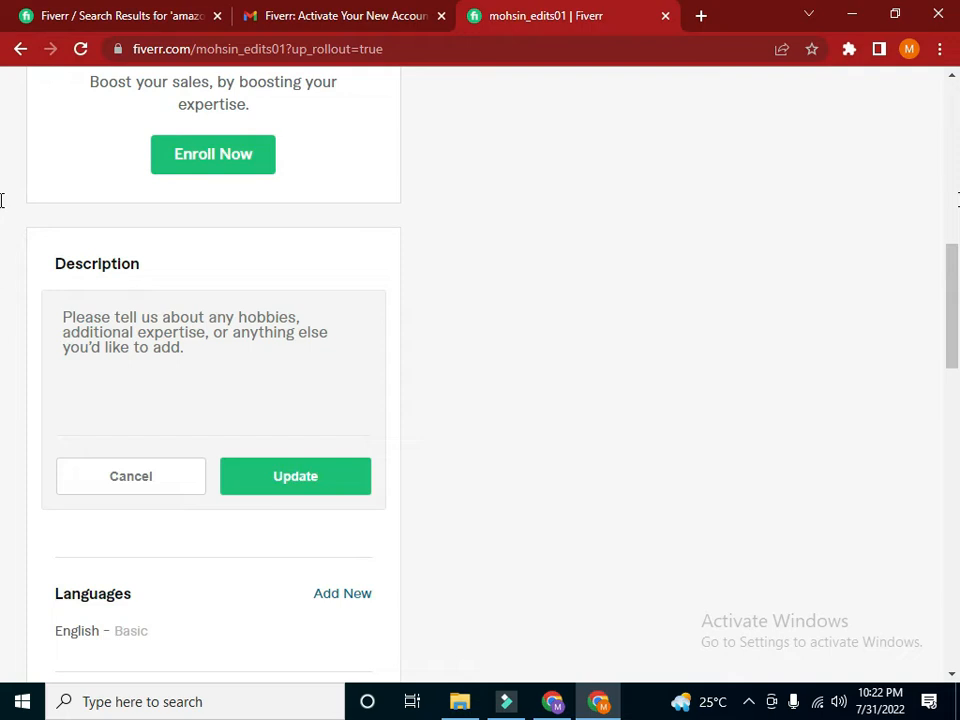
{"action": "left_click_drag", "start_coordinate": [953, 279], "coordinate": [955, 301]}
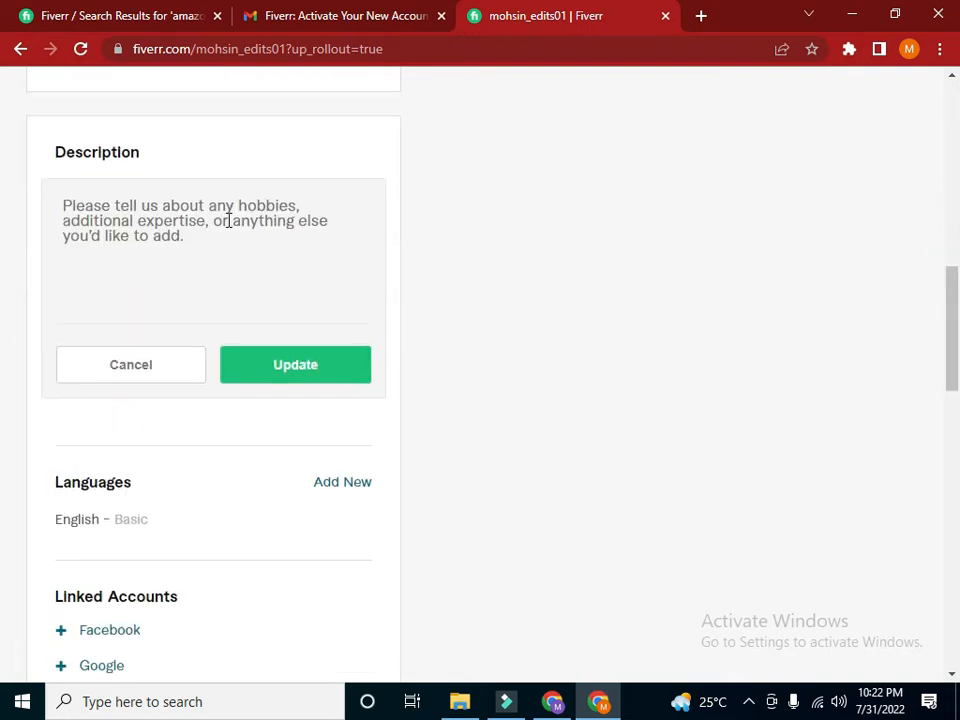
Write a profile description giving the seller's name, graphic design and Amazon virtual assistant work, traveling and photography hobbies, and video editing interest
{"action": "left_click", "coordinate": [110, 206]}
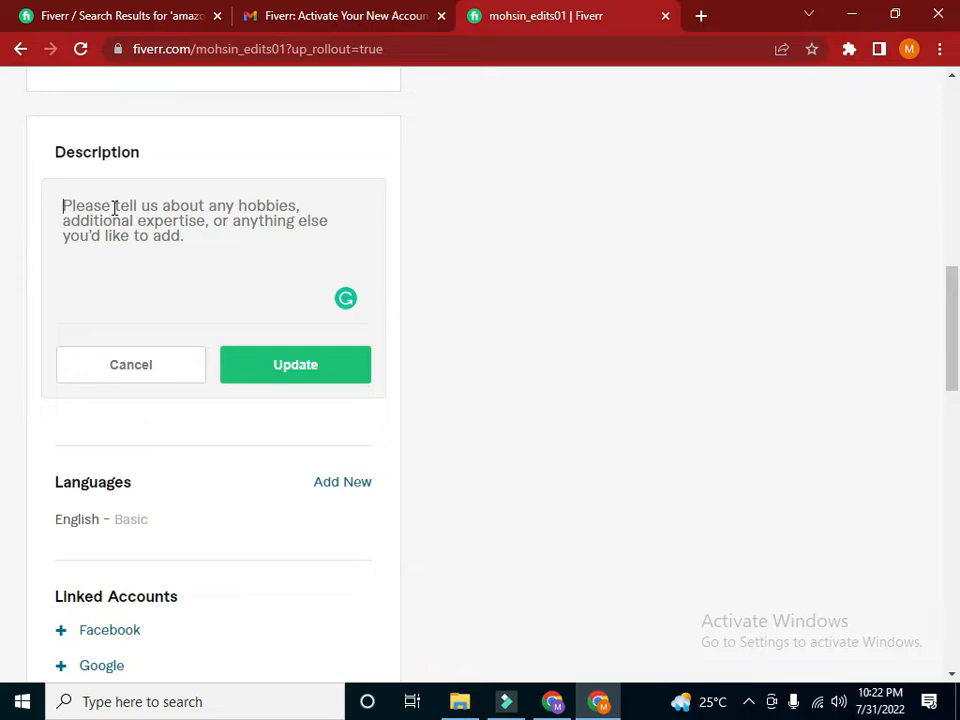
{"action": "type", "text": "Hi"}
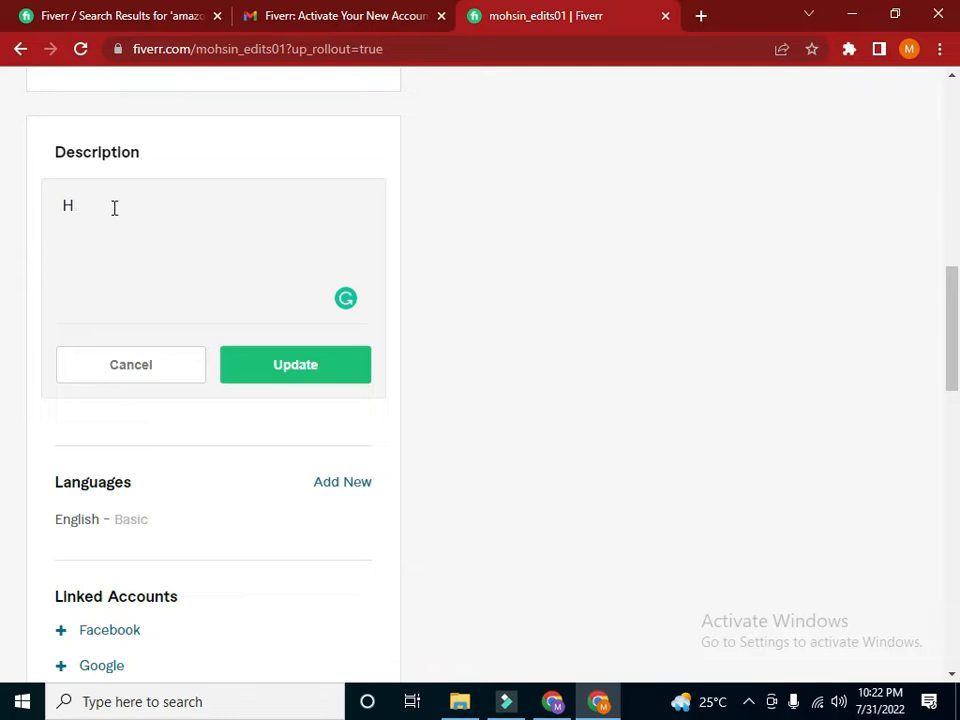
{"action": "type", "text": "i"}
{"action": "key", "text": "Return"}
{"action": "type", "text": "I"}
{"action": "key", "text": "BackSpace"}
{"action": "type", "text": "MY n"}
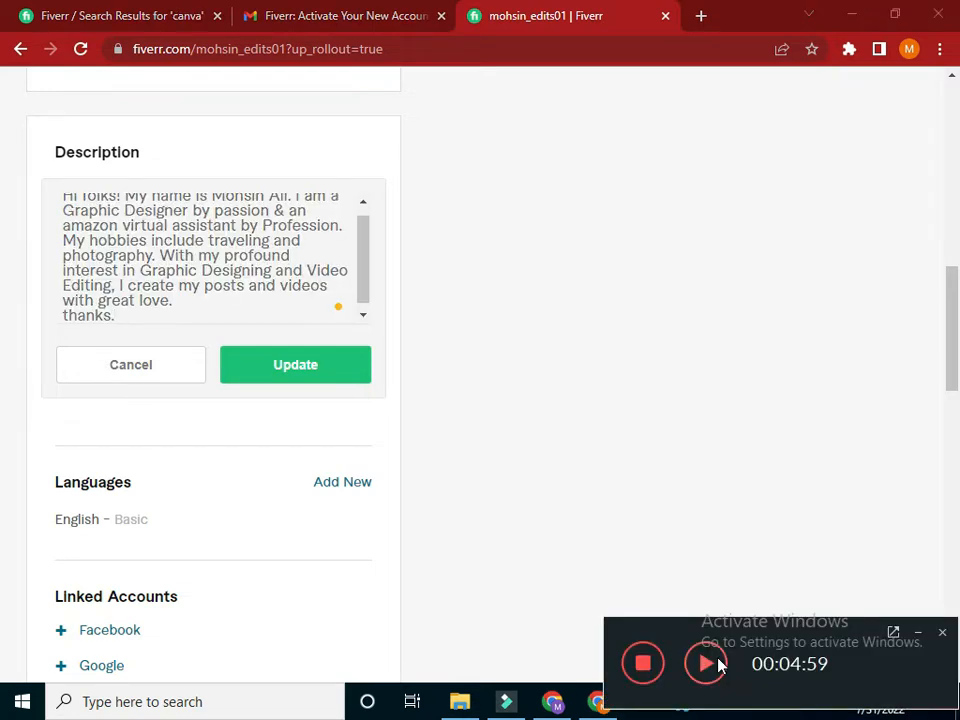
{"action": "left_click", "coordinate": [704, 660]}
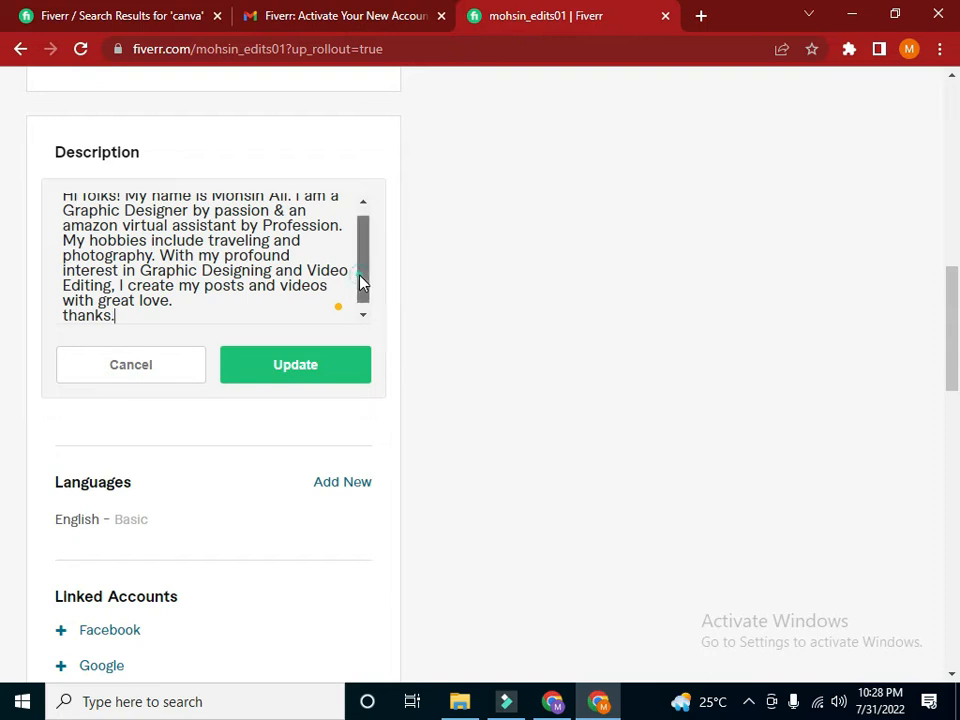
Remove "folks!" from the description's greeting and start a new line after "Hi"
{"action": "left_click_drag", "start_coordinate": [360, 281], "coordinate": [363, 252]}
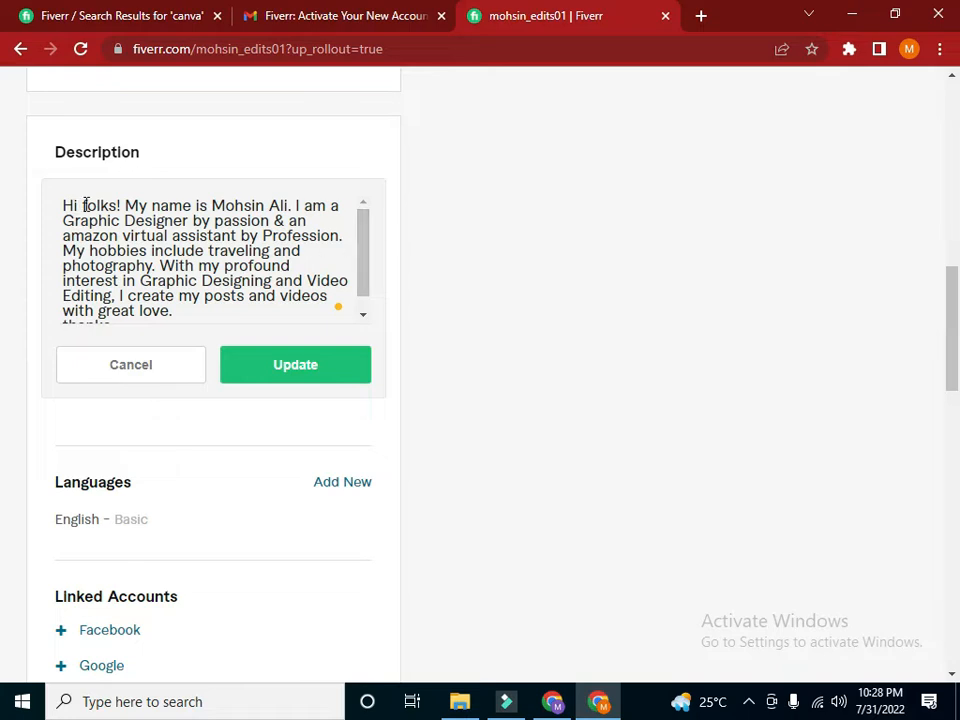
{"action": "left_click_drag", "start_coordinate": [121, 203], "coordinate": [82, 203]}
{"action": "key", "text": "BackSpace"}
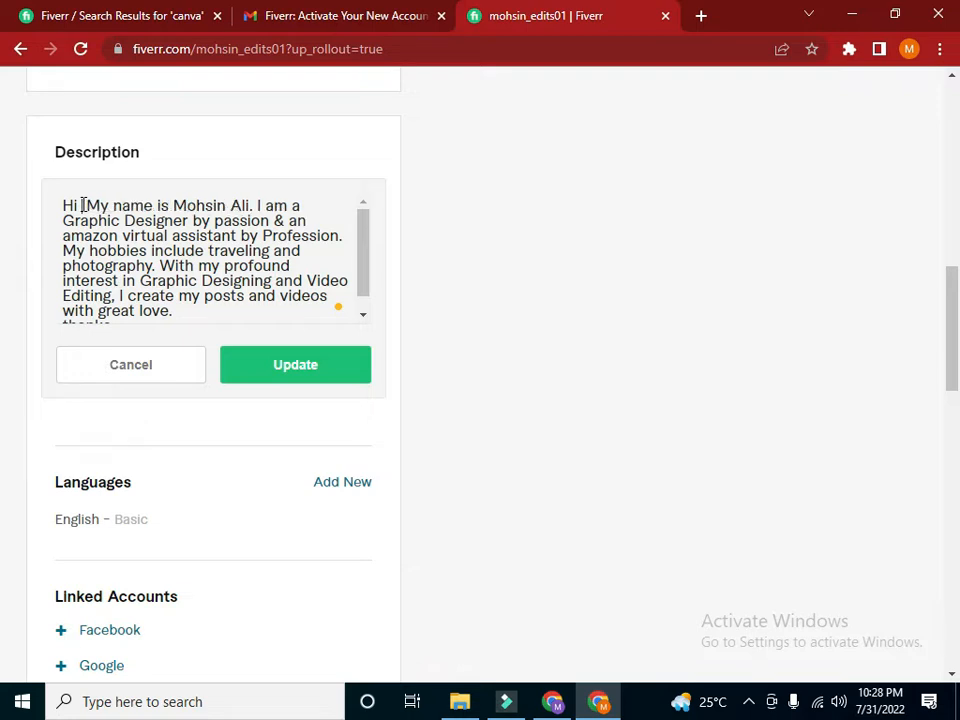
{"action": "key", "text": "Return"}
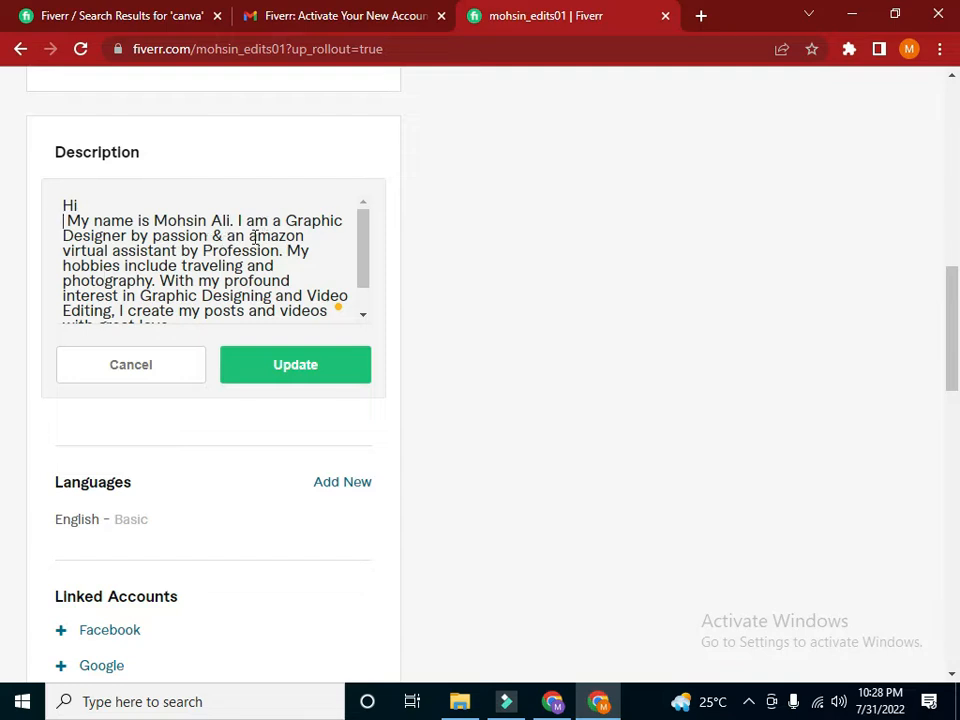
Check the rest of the description, close the "canva" search results and save the description
{"action": "left_click", "coordinate": [364, 257]}
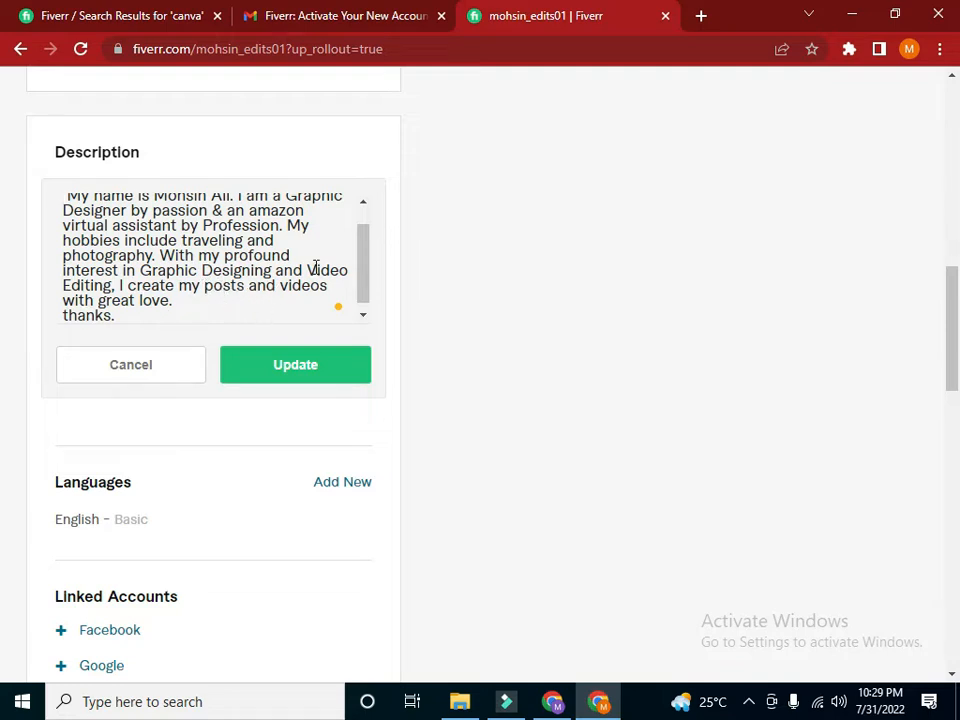
{"action": "left_click_drag", "start_coordinate": [360, 246], "coordinate": [366, 283]}
{"action": "left_click", "coordinate": [113, 310]}
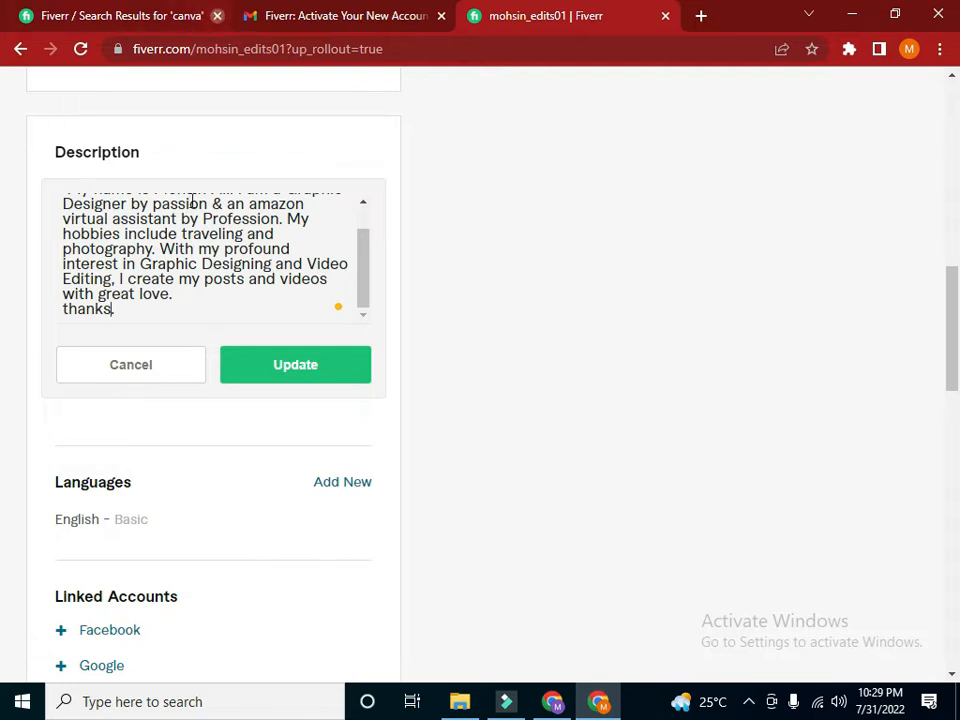
{"action": "left_click", "coordinate": [217, 15]}
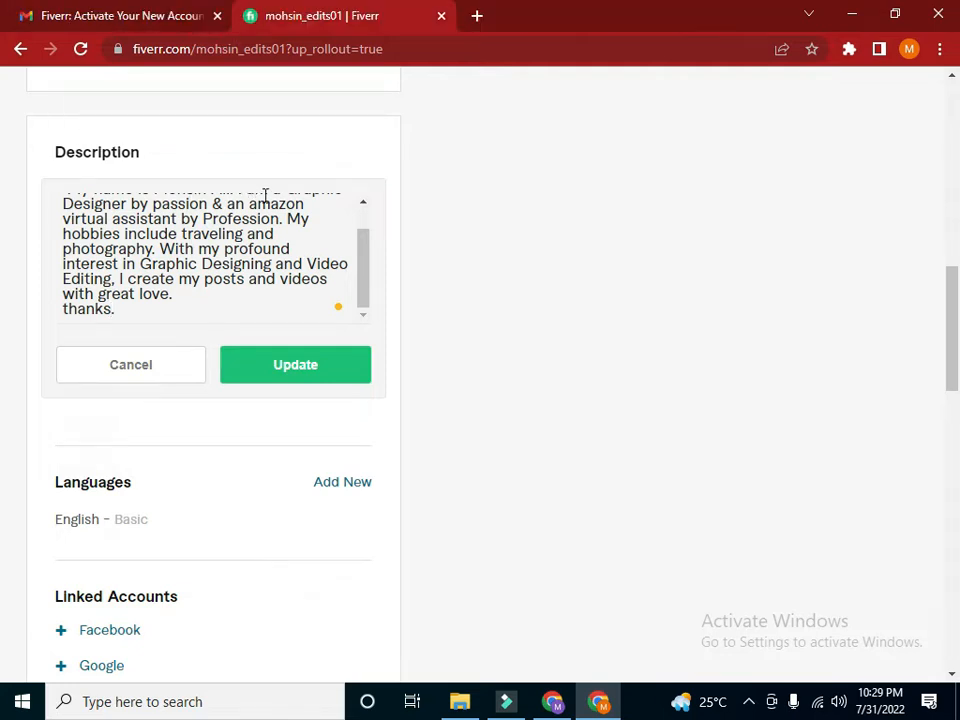
{"action": "left_click", "coordinate": [288, 368]}
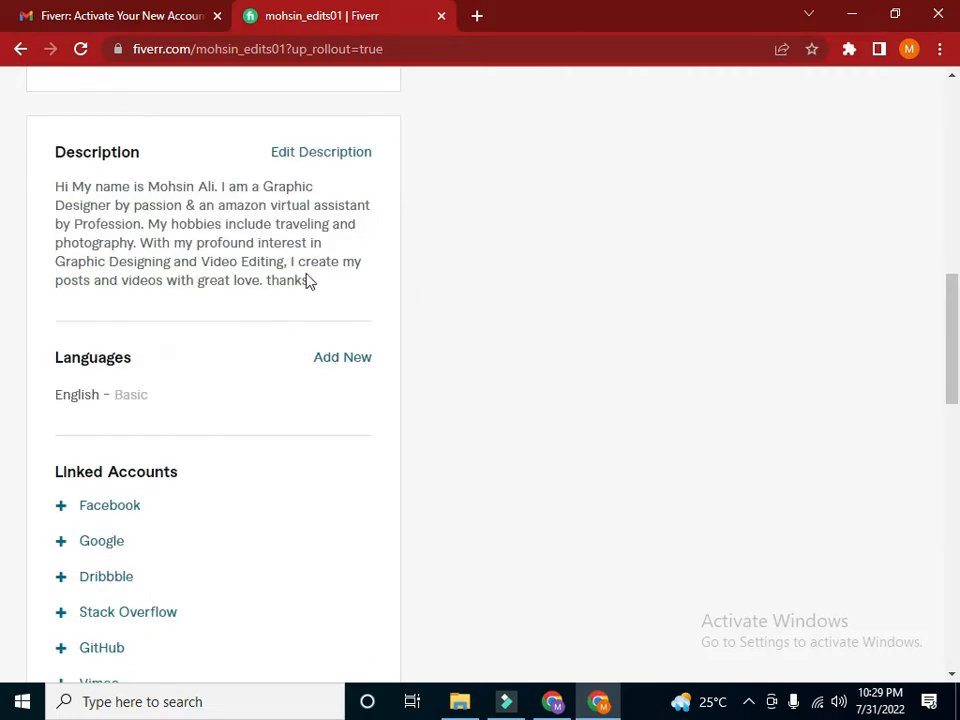
Reopen the description, insert "can" before "create my posts and videos" and save it
{"action": "left_click", "coordinate": [298, 152]}
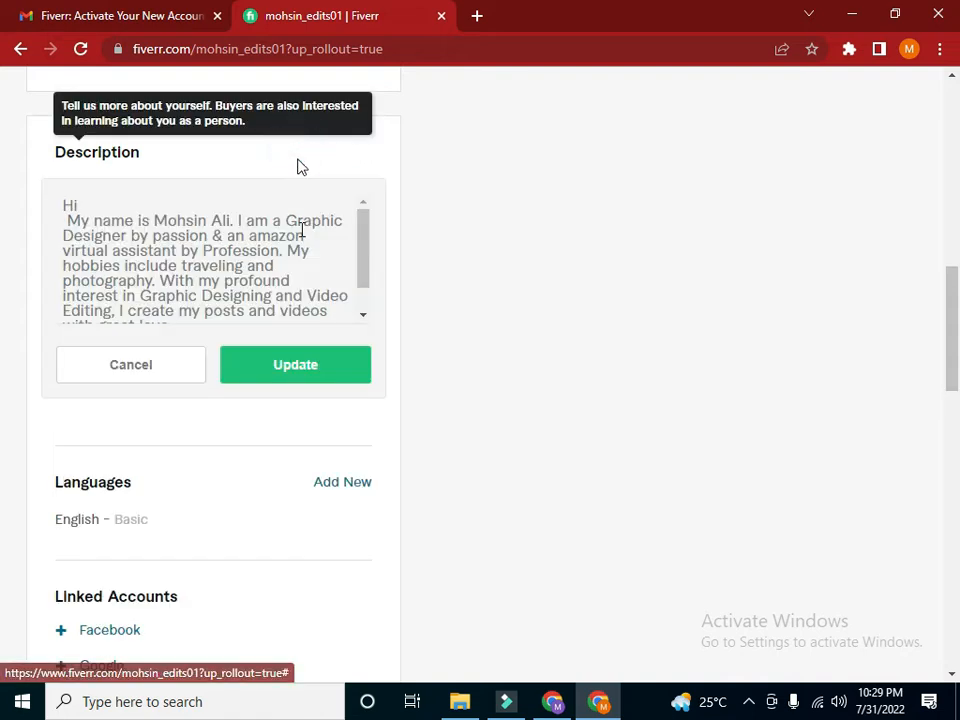
{"action": "left_click_drag", "start_coordinate": [362, 245], "coordinate": [367, 294]}
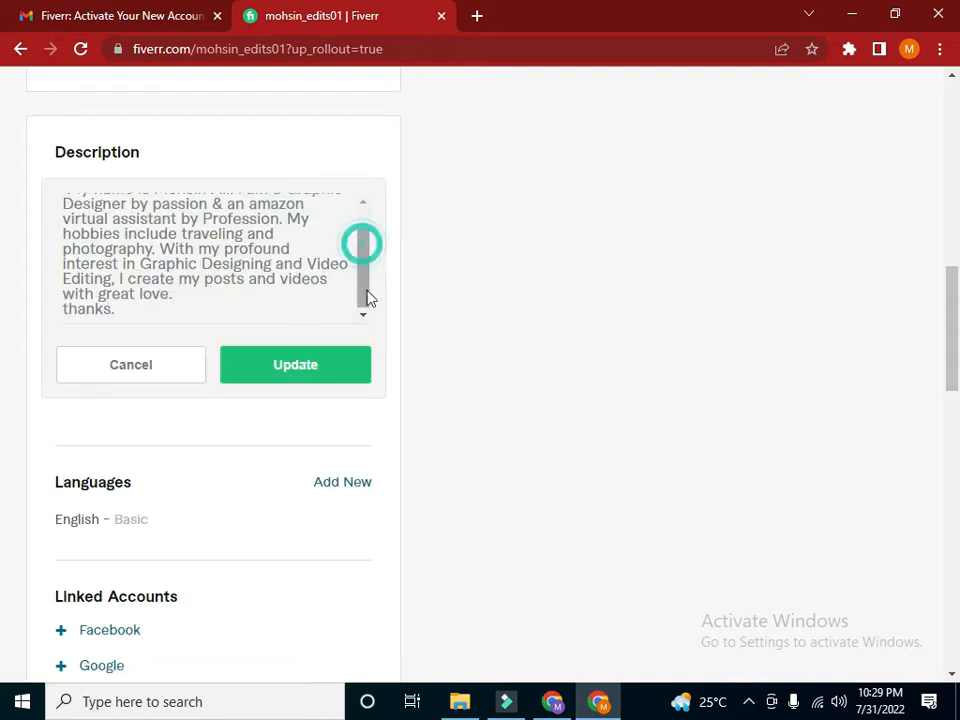
{"action": "left_click", "coordinate": [129, 321]}
{"action": "left_click", "coordinate": [176, 294]}
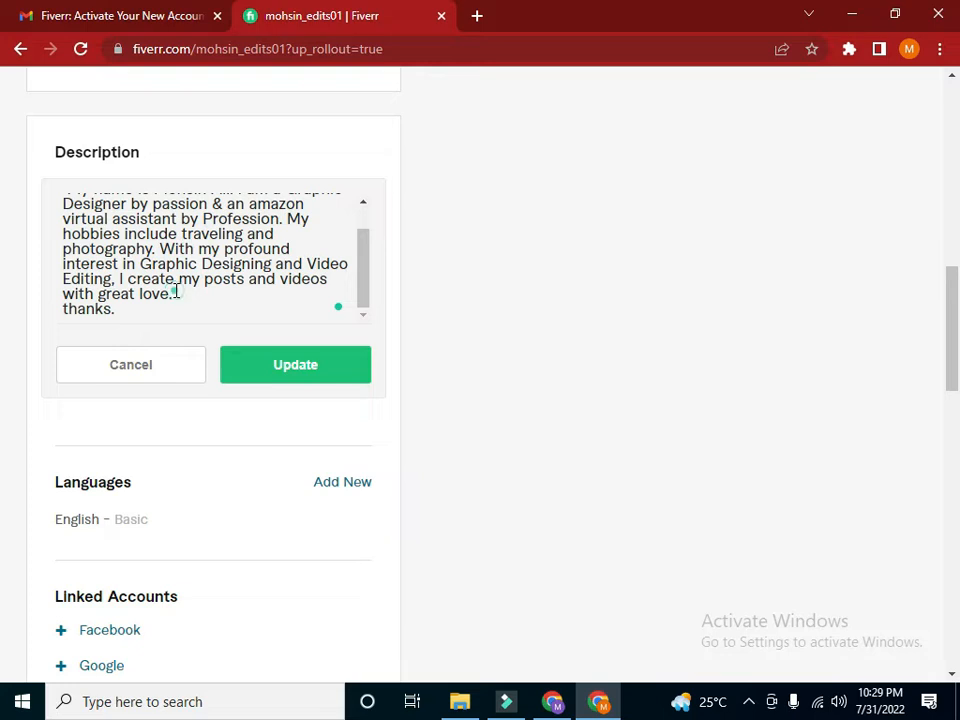
{"action": "left_click", "coordinate": [147, 280]}
{"action": "left_click", "coordinate": [129, 280]}
{"action": "type", "text": "can"}
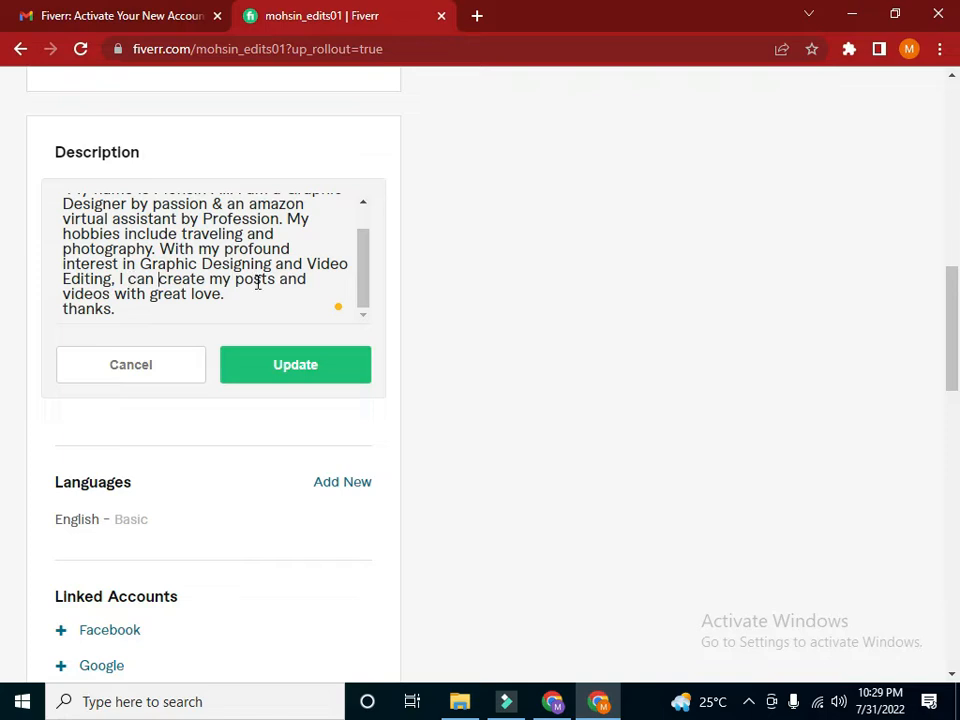
{"action": "left_click", "coordinate": [282, 375]}
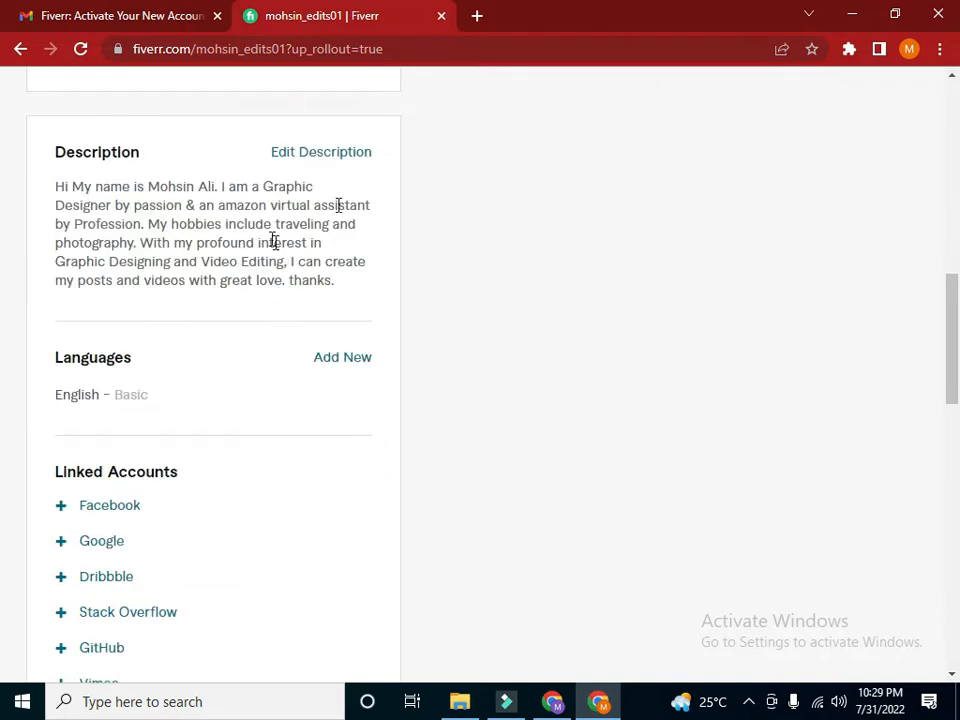
Review the saved description and the profile's languages, linked accounts and skills sections
{"action": "left_click", "coordinate": [950, 298]}
{"action": "scroll", "coordinate": [951, 290], "scroll_direction": "down", "scroll_amount": 2}
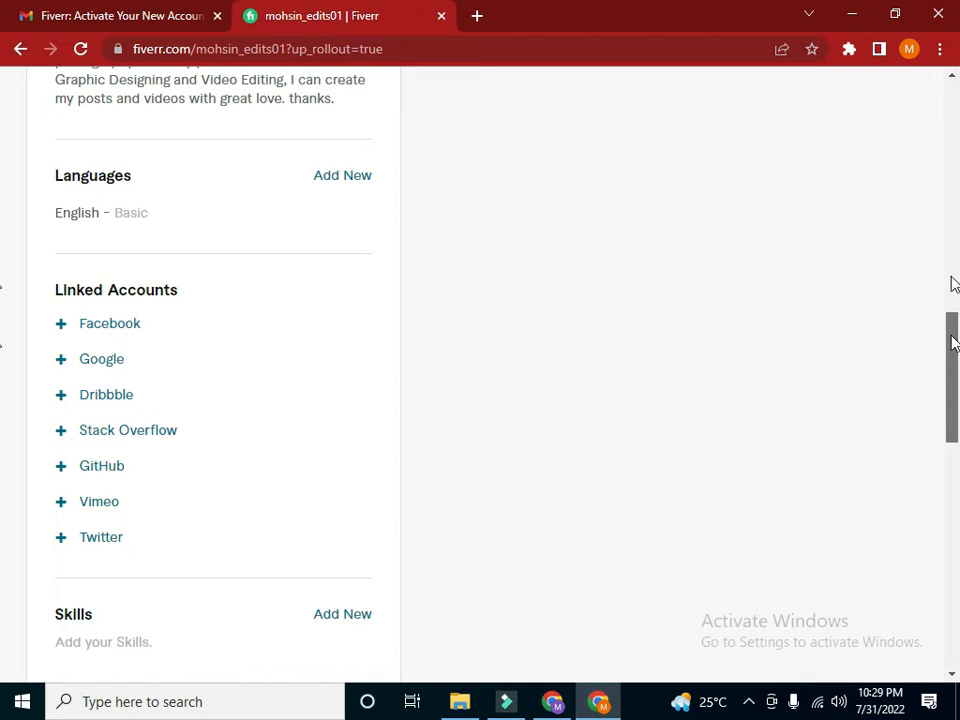
{"action": "scroll", "coordinate": [952, 282], "scroll_direction": "up", "scroll_amount": 3}
{"action": "scroll", "coordinate": [952, 282], "scroll_direction": "down", "scroll_amount": 2}
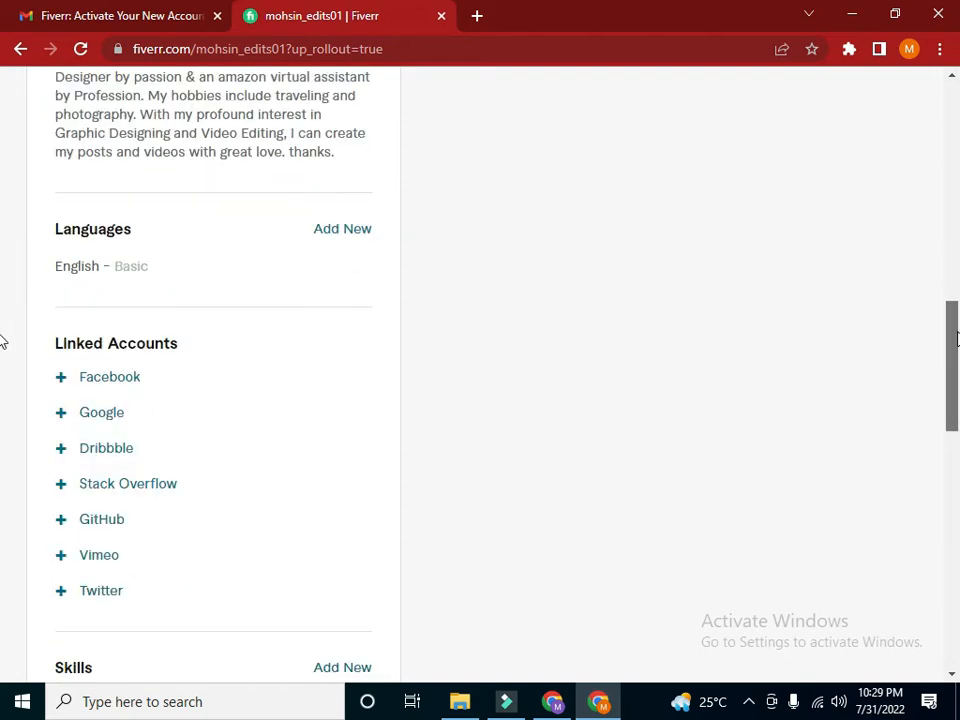
{"action": "scroll", "coordinate": [951, 306], "scroll_direction": "up", "scroll_amount": 2}
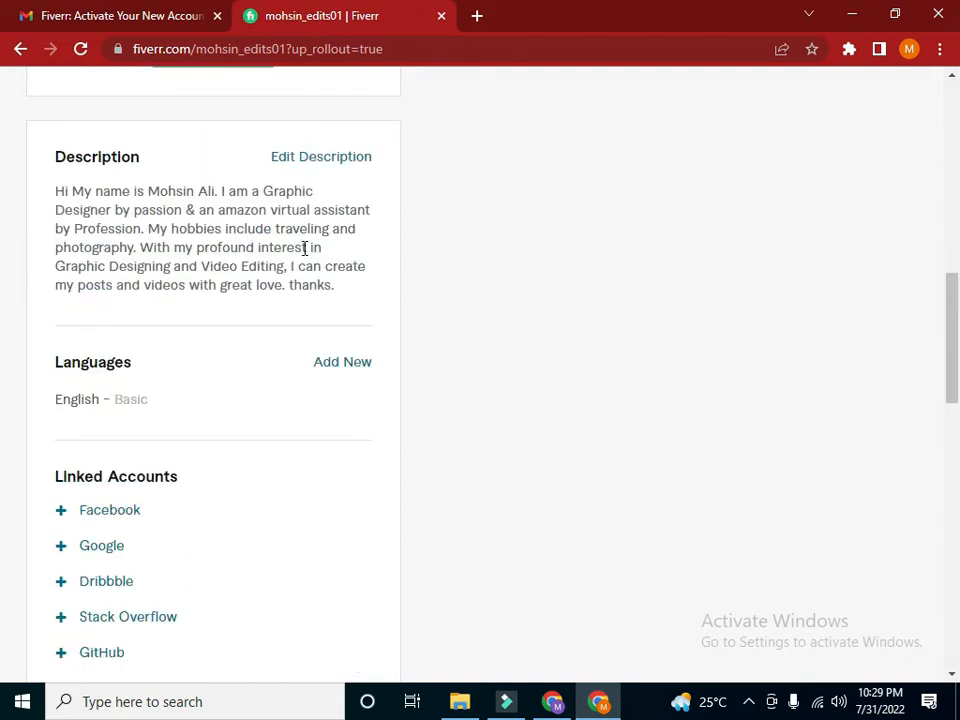
{"action": "scroll", "coordinate": [3, 340], "scroll_direction": "down", "scroll_amount": 2}
{"action": "scroll", "coordinate": [491, 223], "scroll_direction": "up", "scroll_amount": 1}
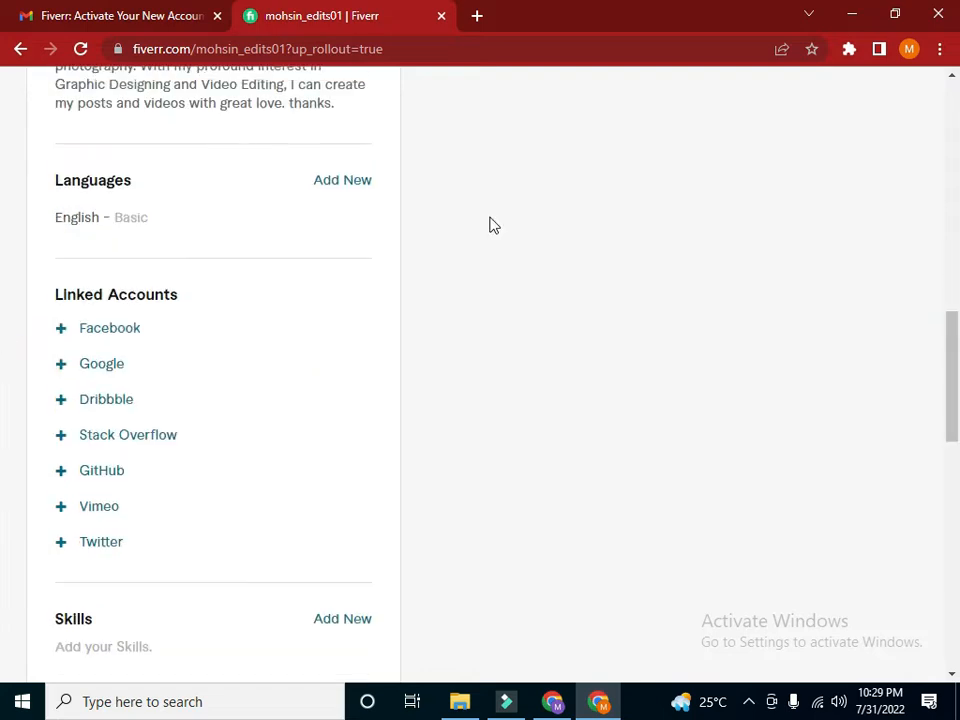
Add Urdu to the profile's languages at the Native/Bilingual level
{"action": "left_click", "coordinate": [331, 189]}
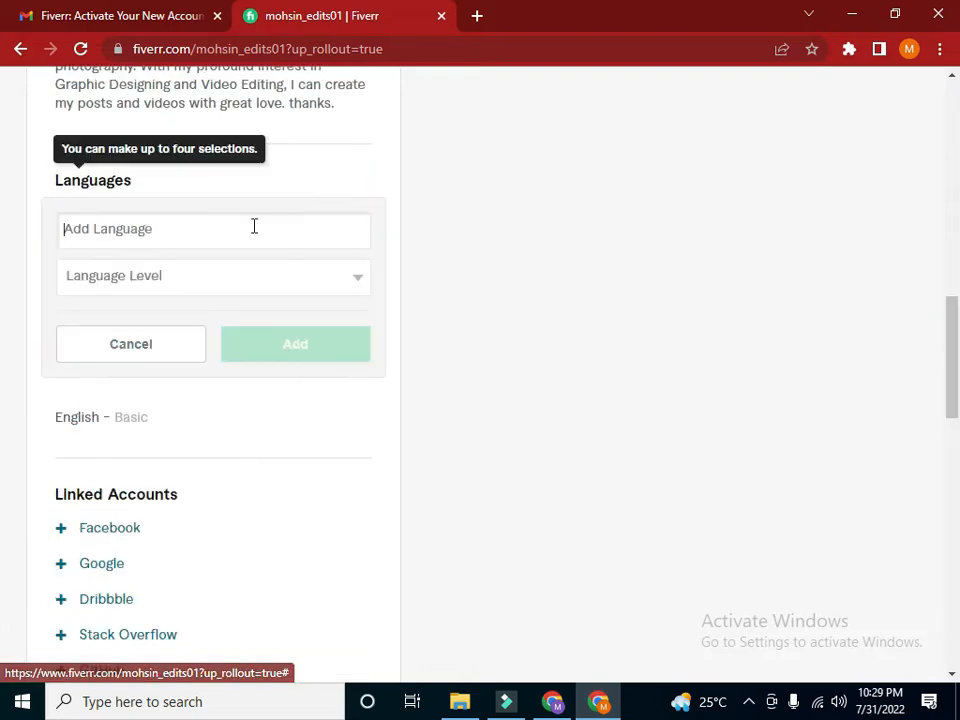
{"action": "left_click", "coordinate": [176, 230]}
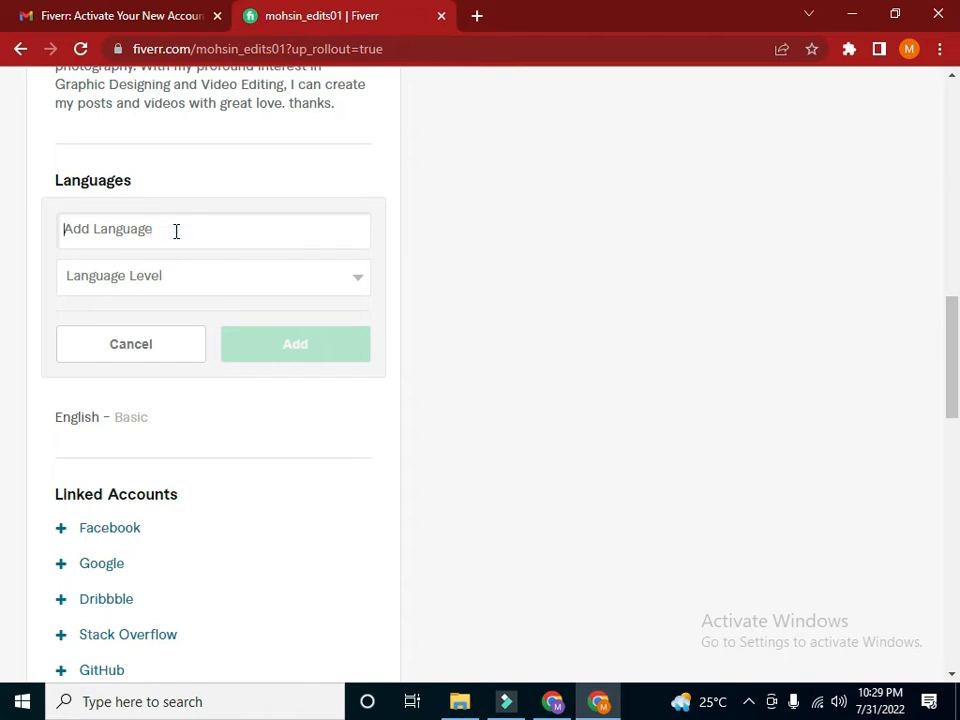
{"action": "type", "text": "Ur"}
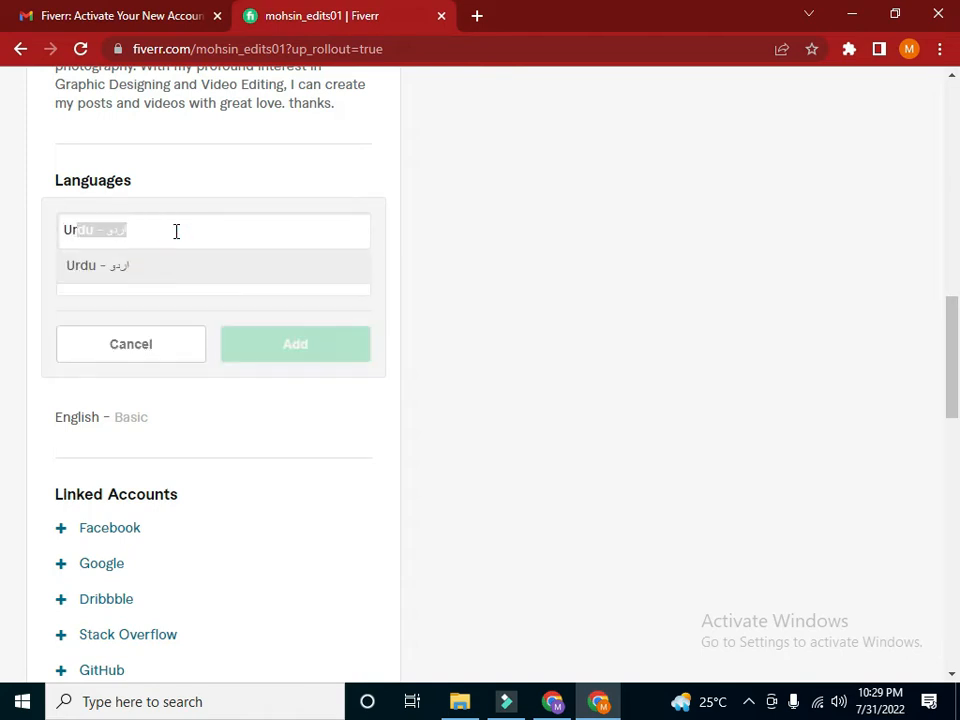
{"action": "left_click", "coordinate": [218, 266]}
{"action": "left_click", "coordinate": [265, 285]}
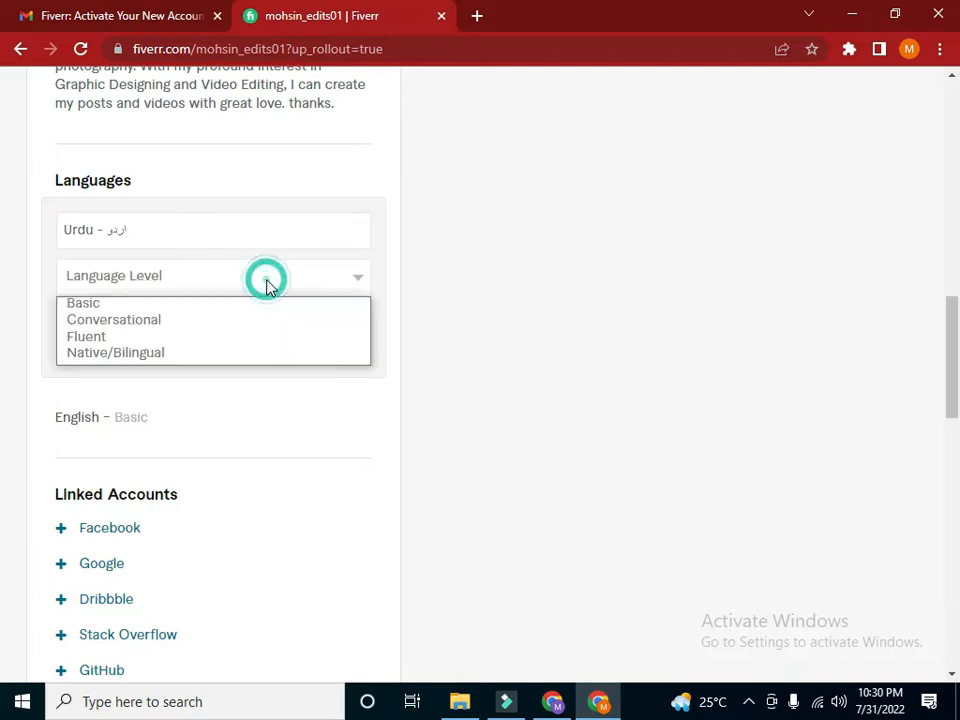
{"action": "left_click", "coordinate": [214, 353]}
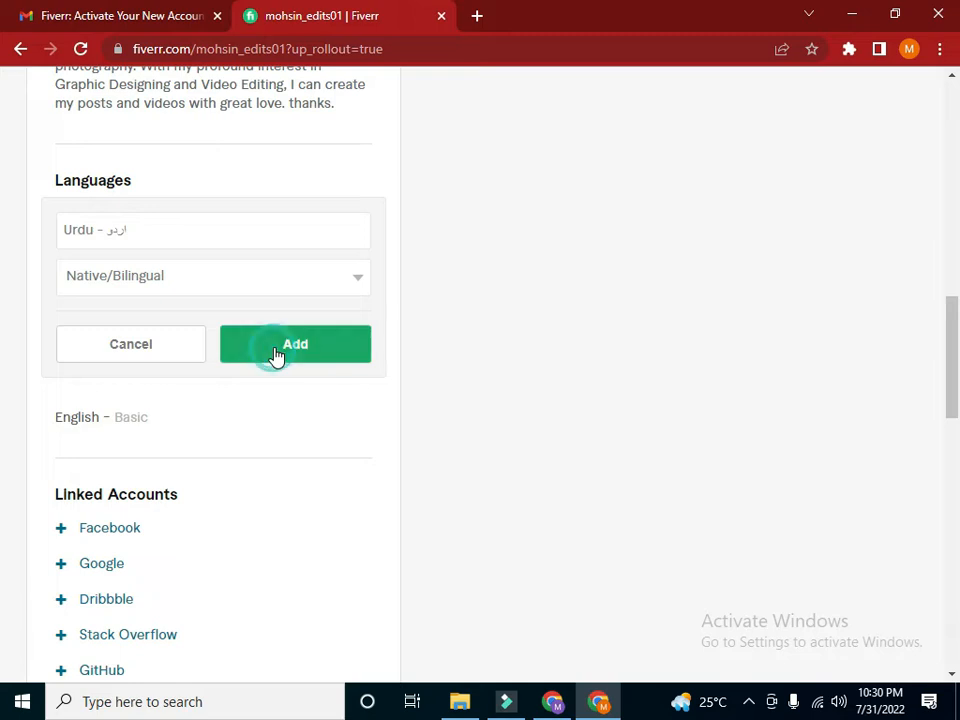
{"action": "left_click", "coordinate": [270, 356]}
{"action": "left_click", "coordinate": [332, 190]}
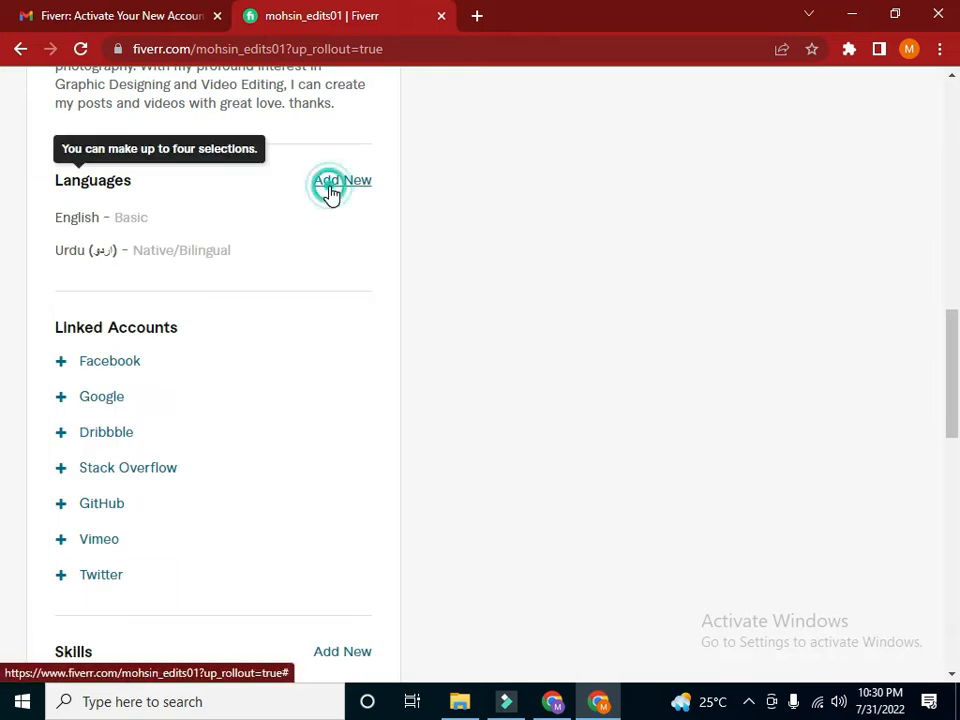
{"action": "left_click", "coordinate": [274, 228]}
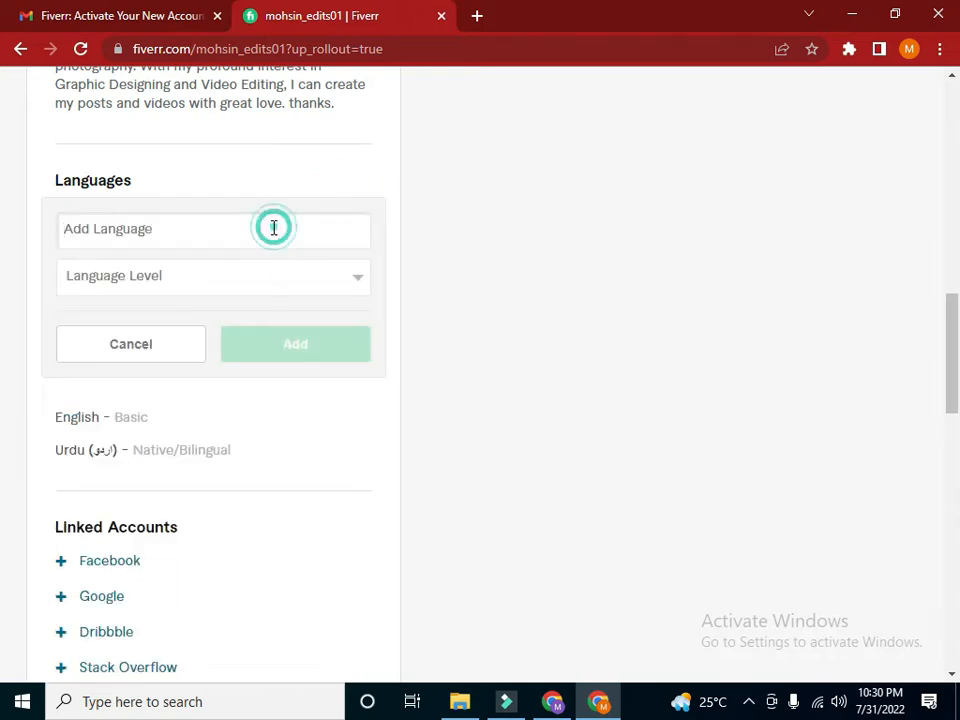
{"action": "left_click", "coordinate": [161, 419]}
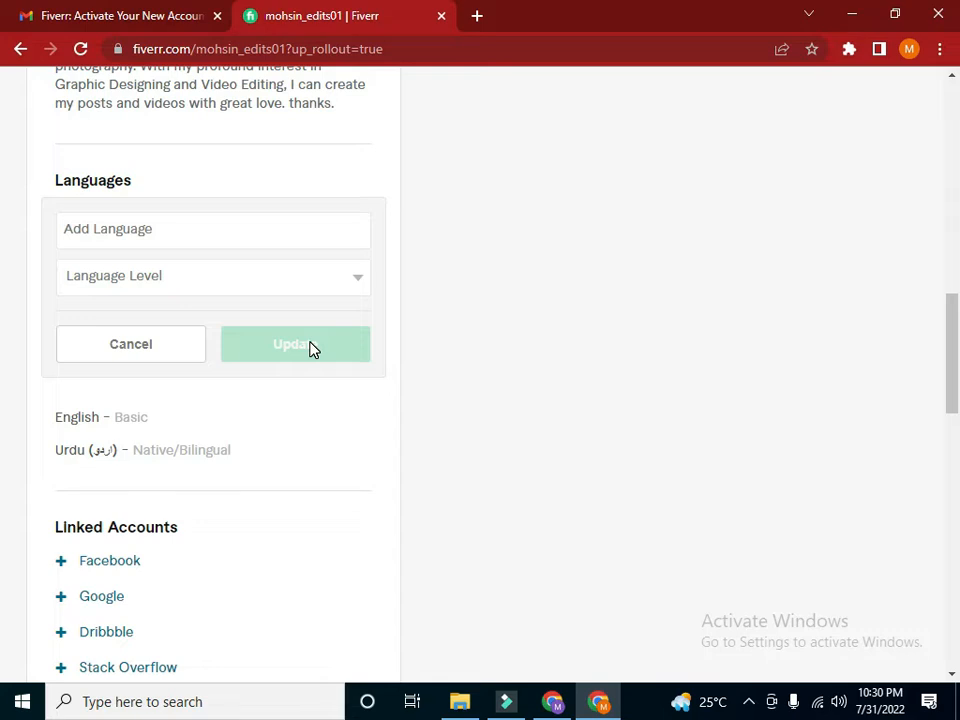
{"action": "left_click", "coordinate": [175, 348]}
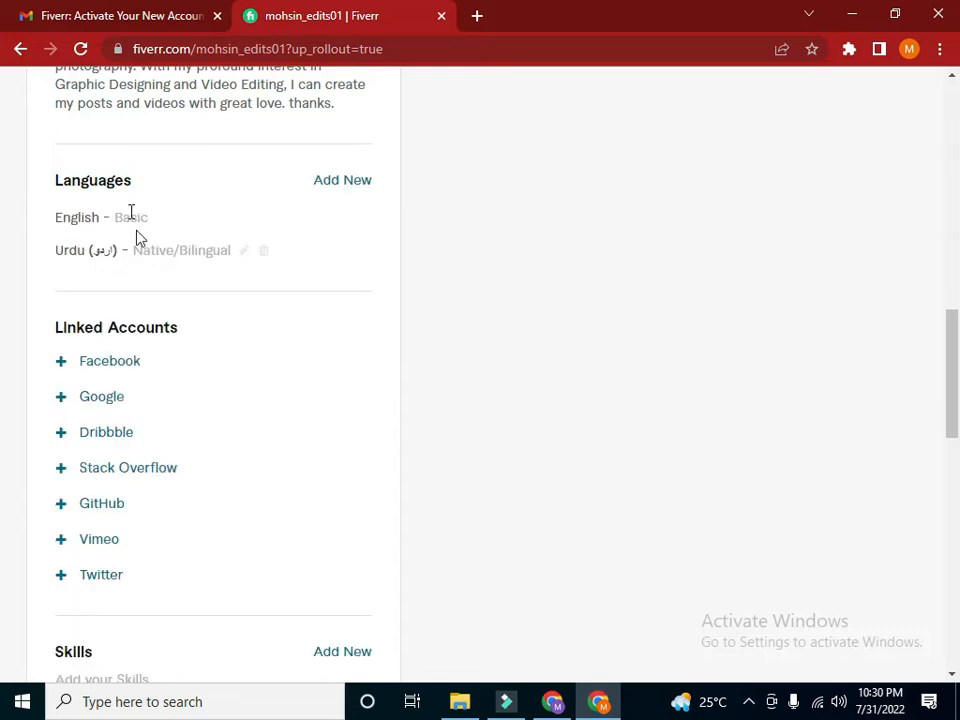
Change the proficiency level of English in the profile's languages to Conversational and save the update
{"action": "left_click", "coordinate": [159, 219]}
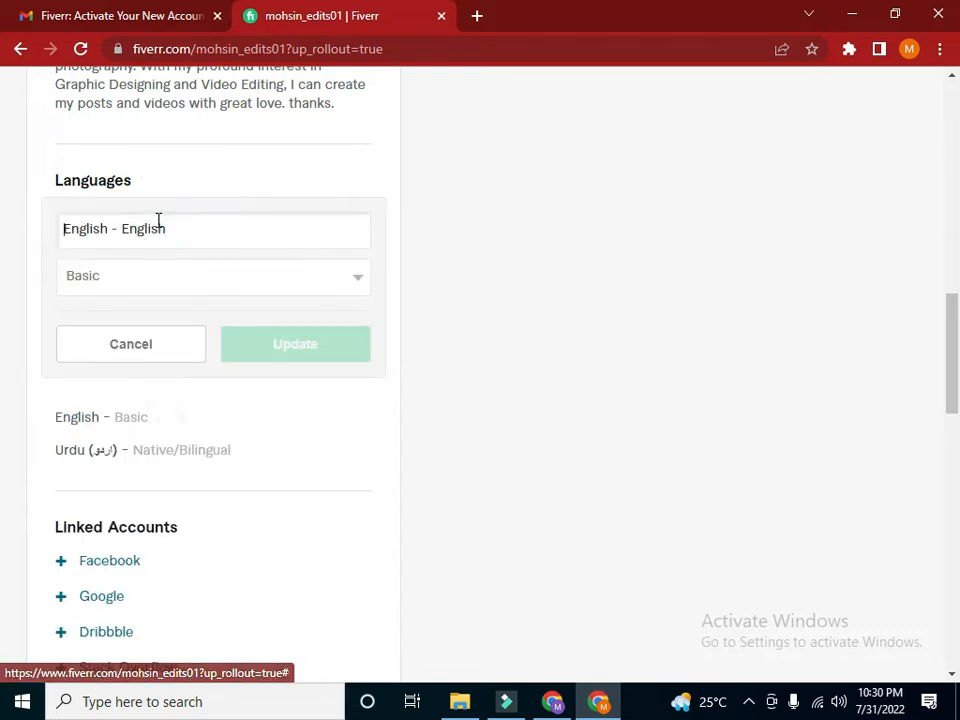
{"action": "left_click", "coordinate": [196, 287]}
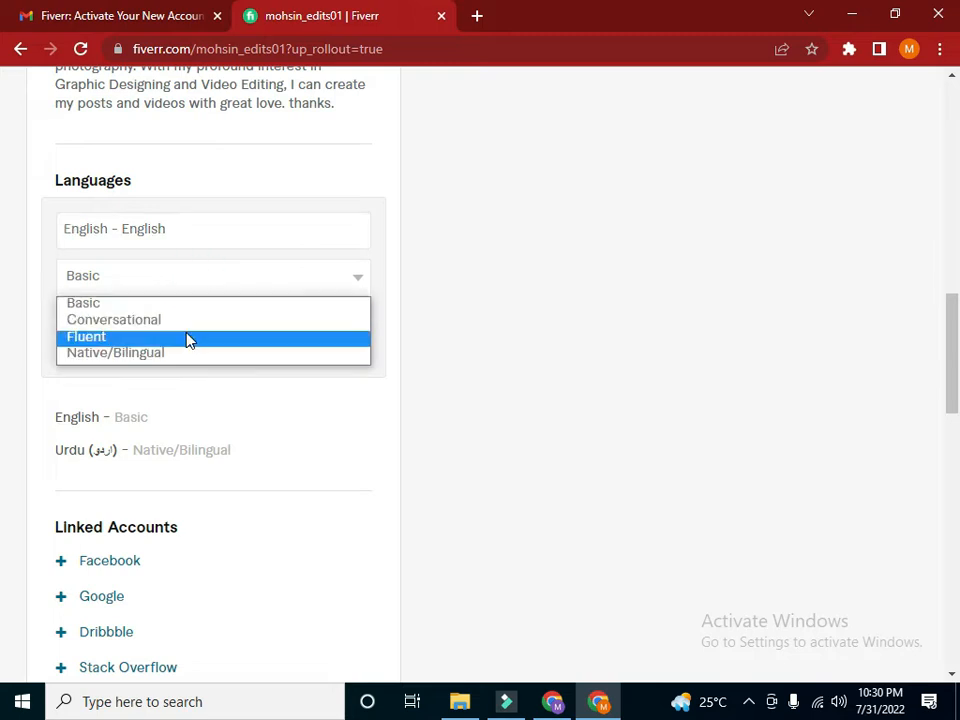
{"action": "left_click", "coordinate": [183, 320]}
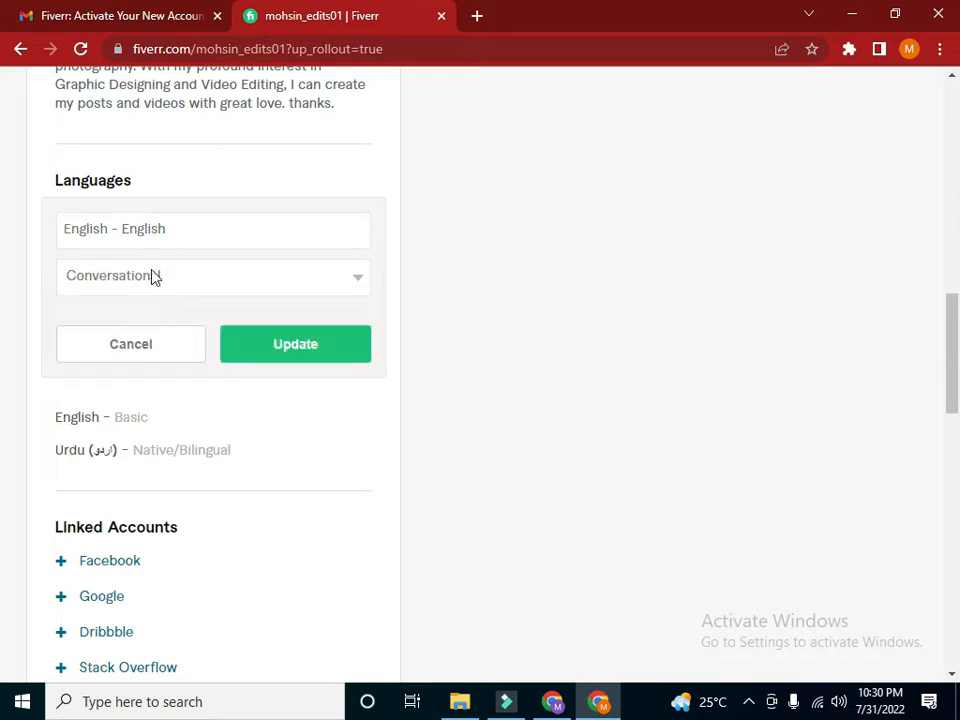
{"action": "left_click", "coordinate": [300, 357]}
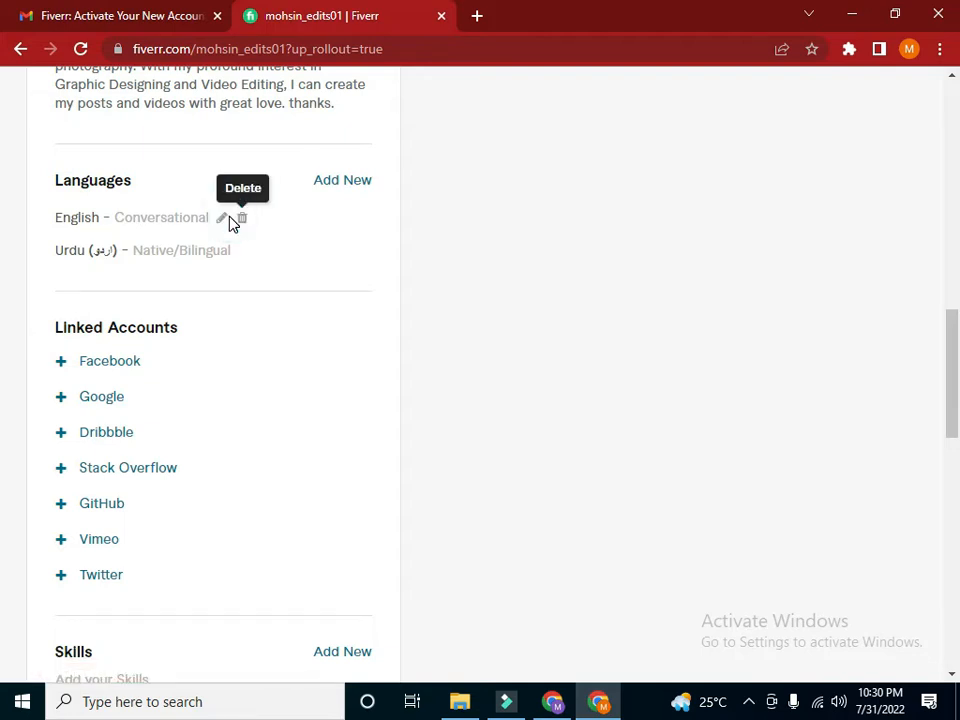
{"action": "left_click", "coordinate": [222, 218]}
{"action": "left_click", "coordinate": [262, 278]}
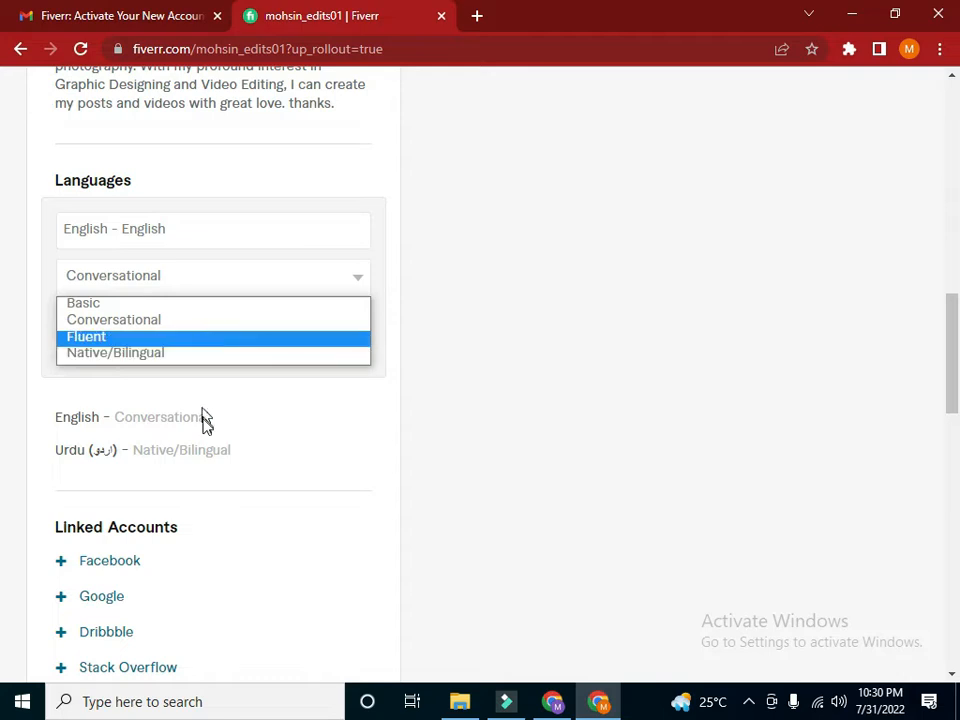
{"action": "left_click", "coordinate": [218, 321]}
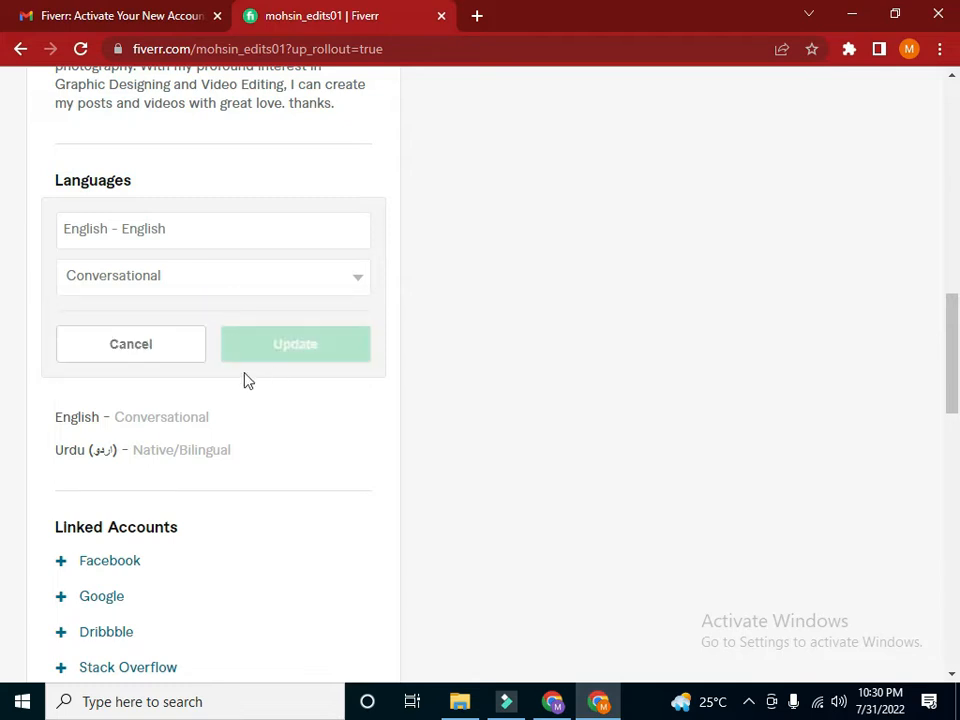
{"action": "left_click", "coordinate": [171, 346]}
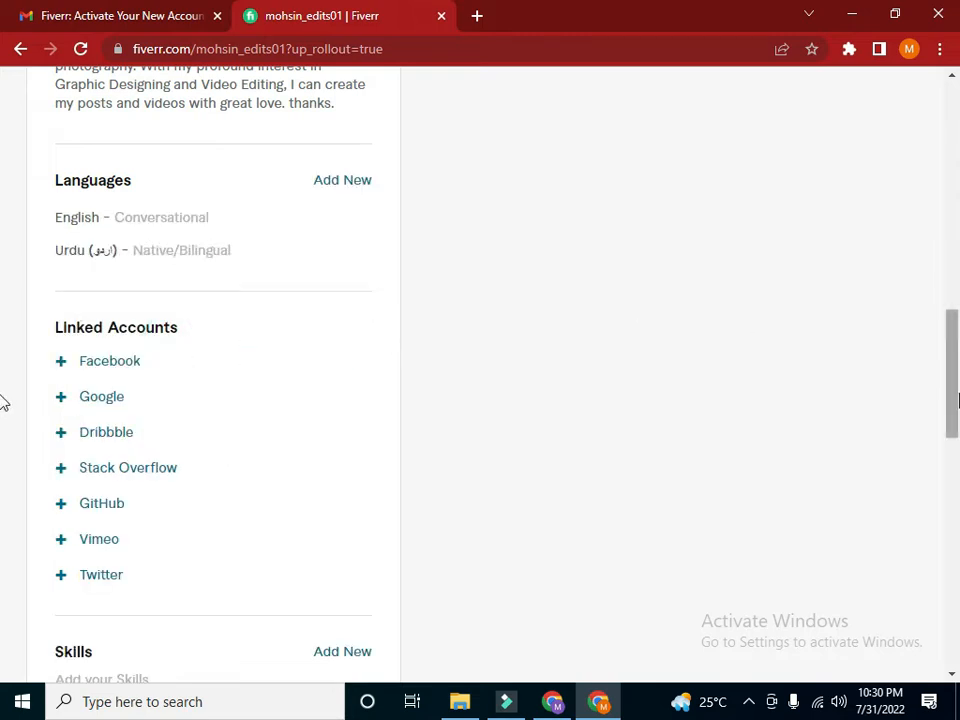
Open the window for linking a Facebook account and close it again
{"action": "scroll", "coordinate": [934, 441], "scroll_direction": "down", "scroll_amount": 4}
{"action": "left_click", "coordinate": [61, 156]}
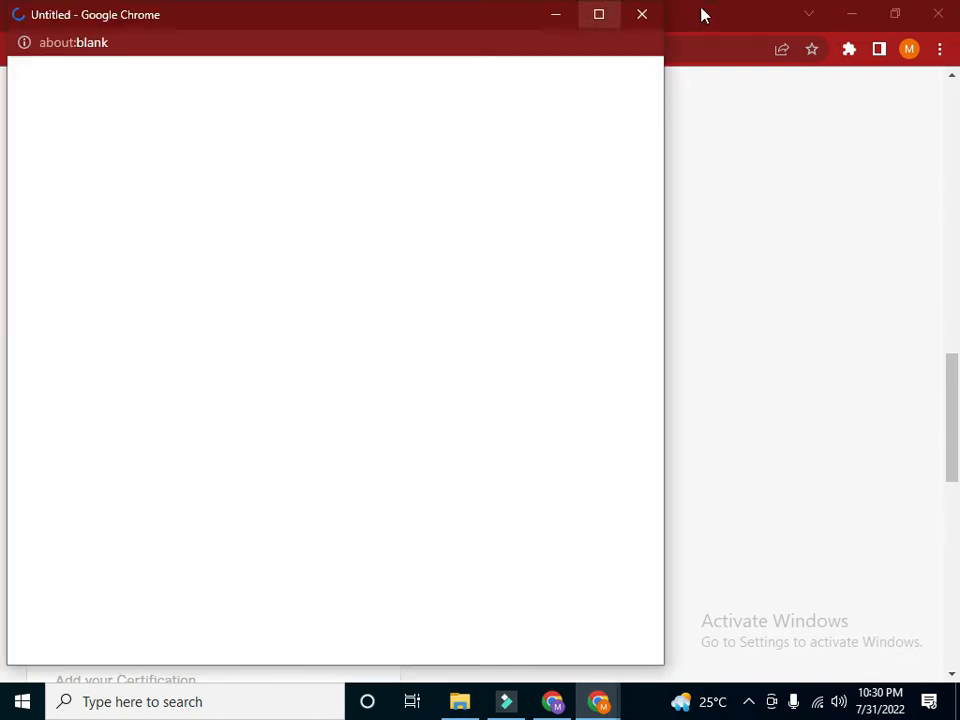
{"action": "left_click", "coordinate": [643, 15]}
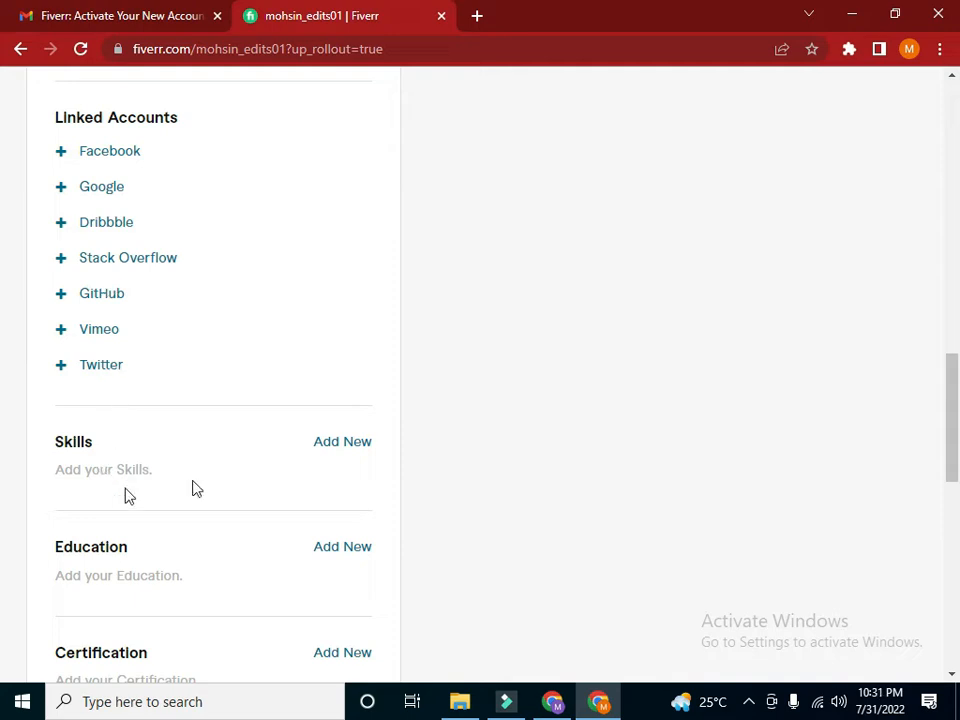
Add Graphic design to the profile's skills at the Intermediate experience level
{"action": "left_click", "coordinate": [955, 395]}
{"action": "scroll", "coordinate": [782, 386], "scroll_direction": "down", "scroll_amount": 2}
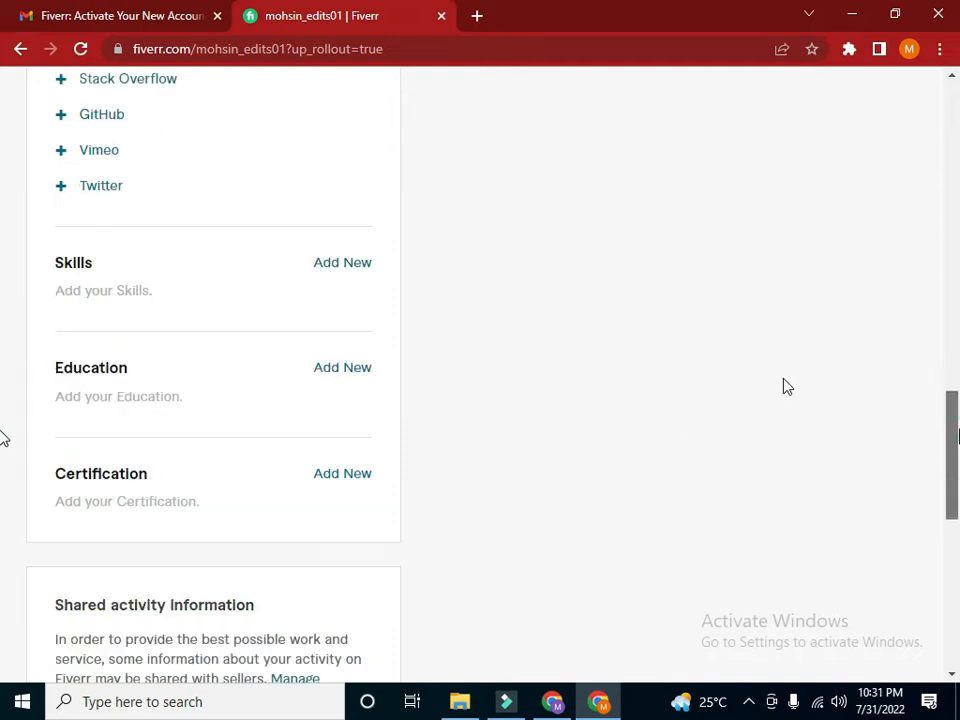
{"action": "left_click", "coordinate": [361, 265]}
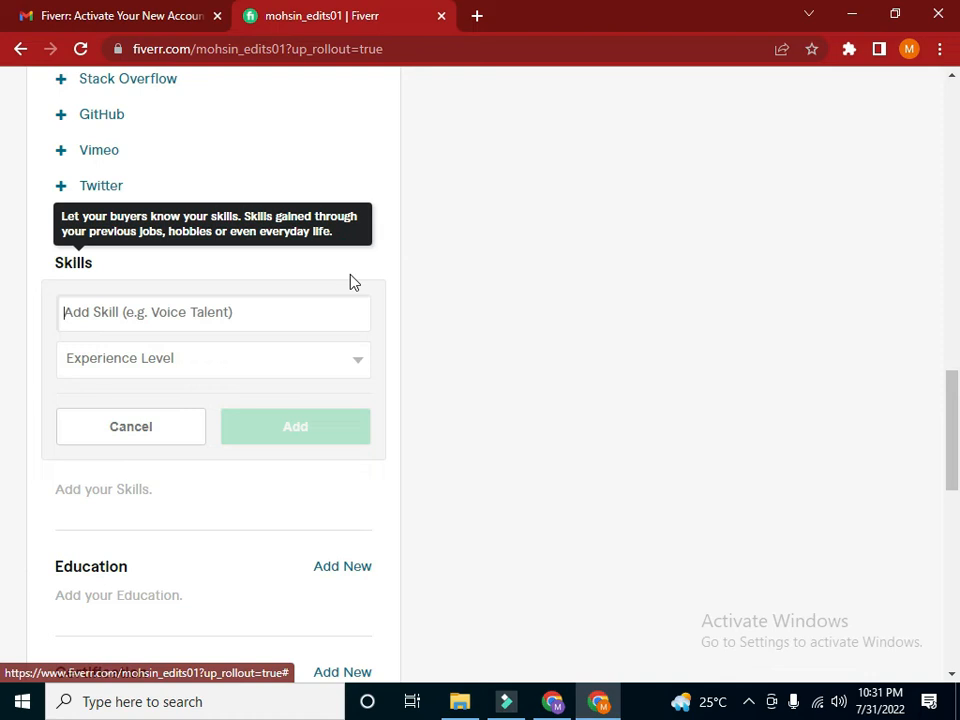
{"action": "left_click", "coordinate": [129, 310]}
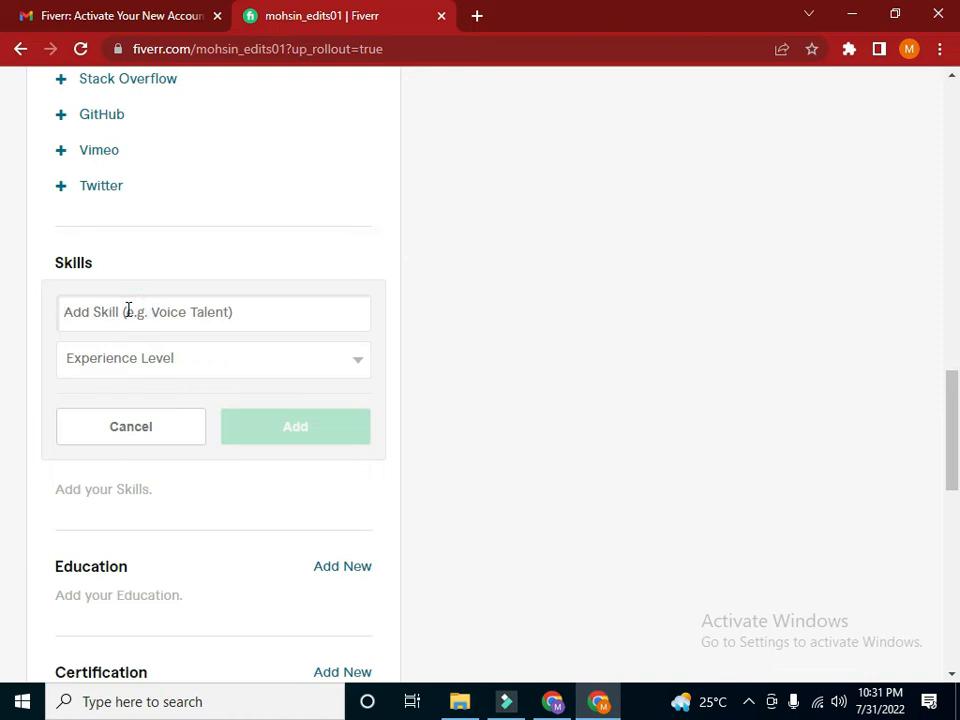
{"action": "type", "text": "graphic"}
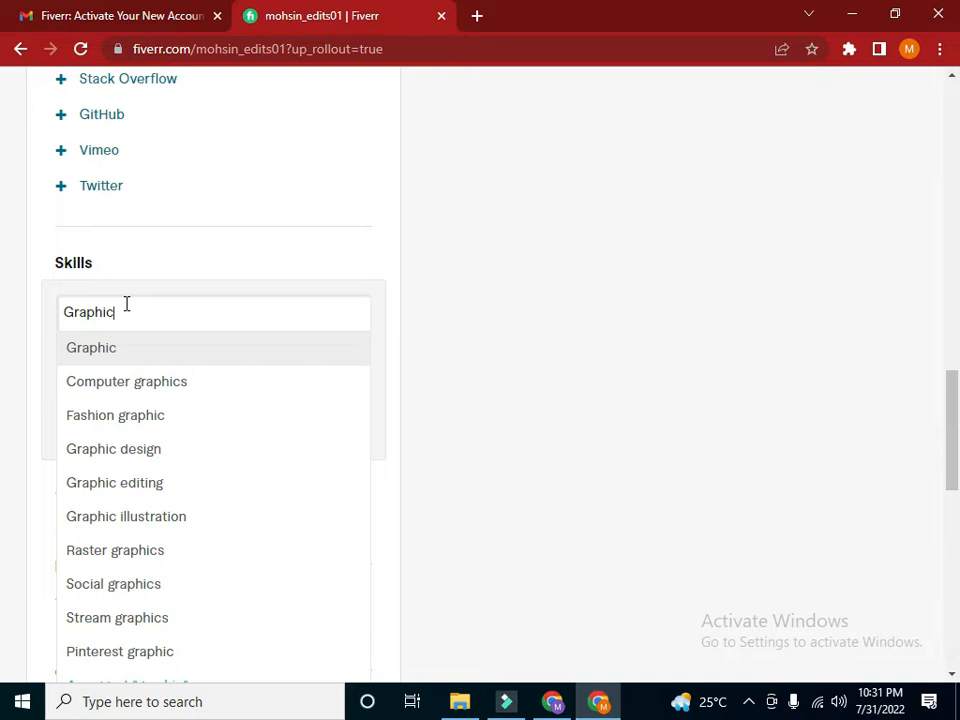
{"action": "left_click", "coordinate": [191, 446]}
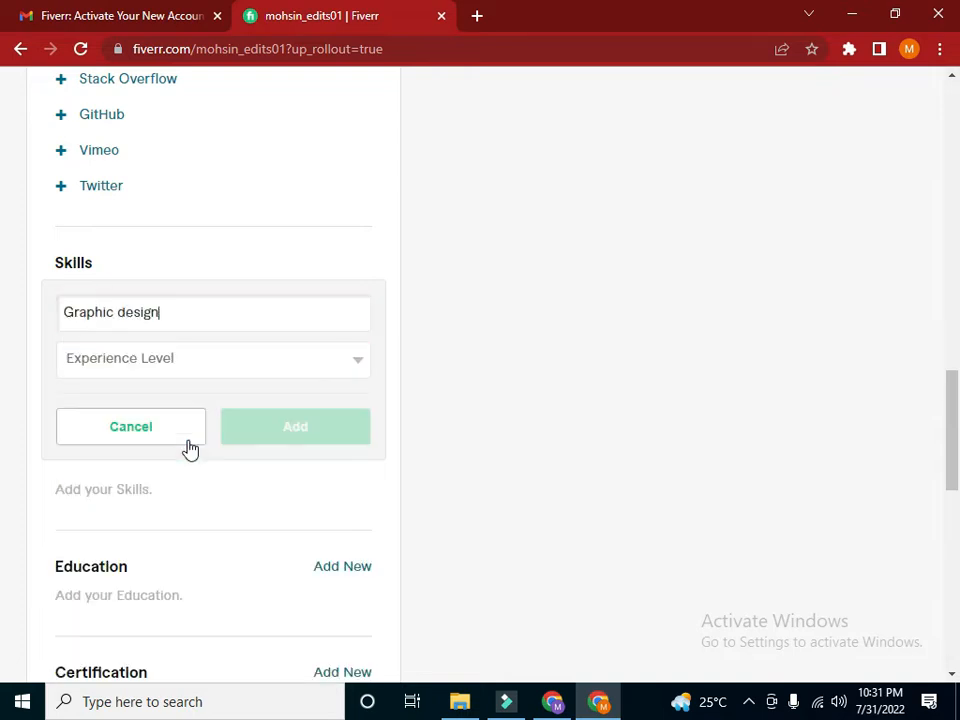
{"action": "left_click", "coordinate": [214, 360]}
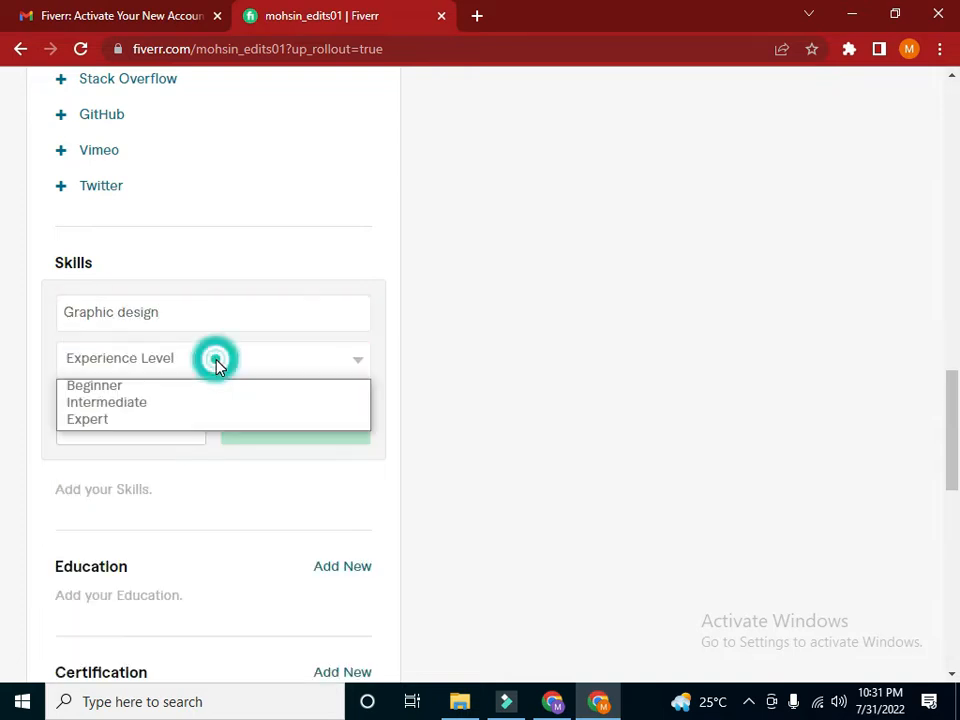
{"action": "left_click", "coordinate": [195, 422]}
{"action": "left_click", "coordinate": [295, 365]}
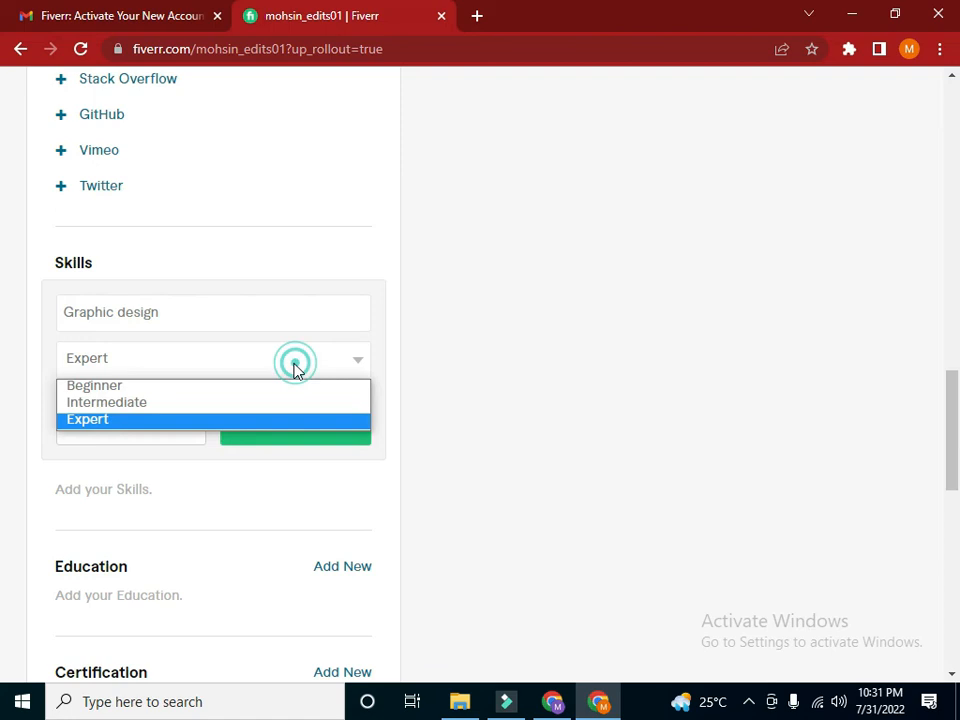
{"action": "left_click", "coordinate": [246, 404]}
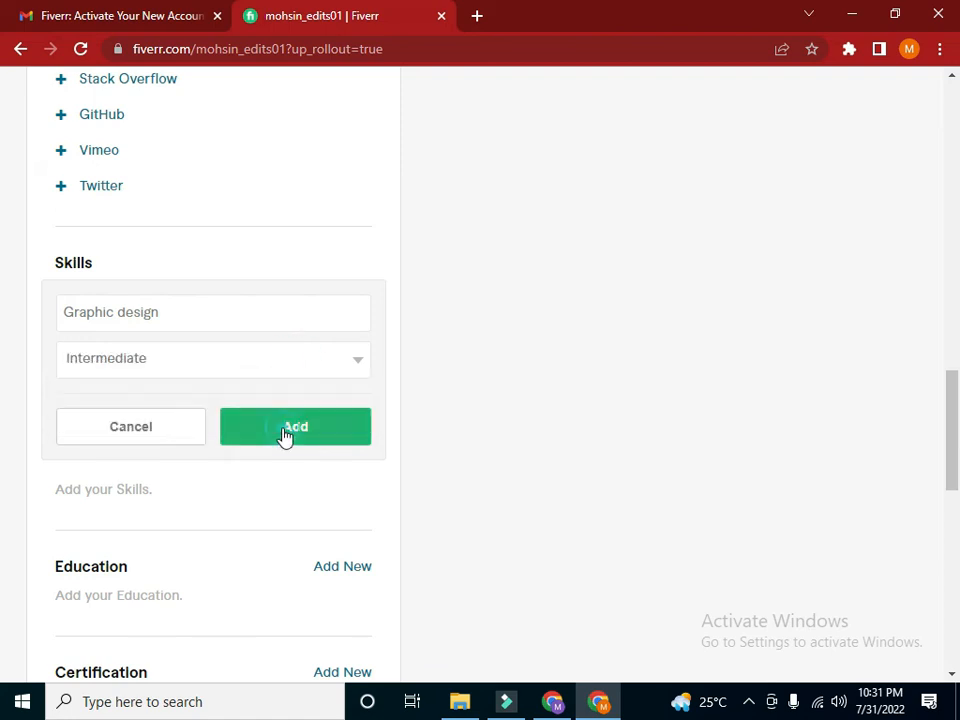
{"action": "left_click", "coordinate": [285, 432]}
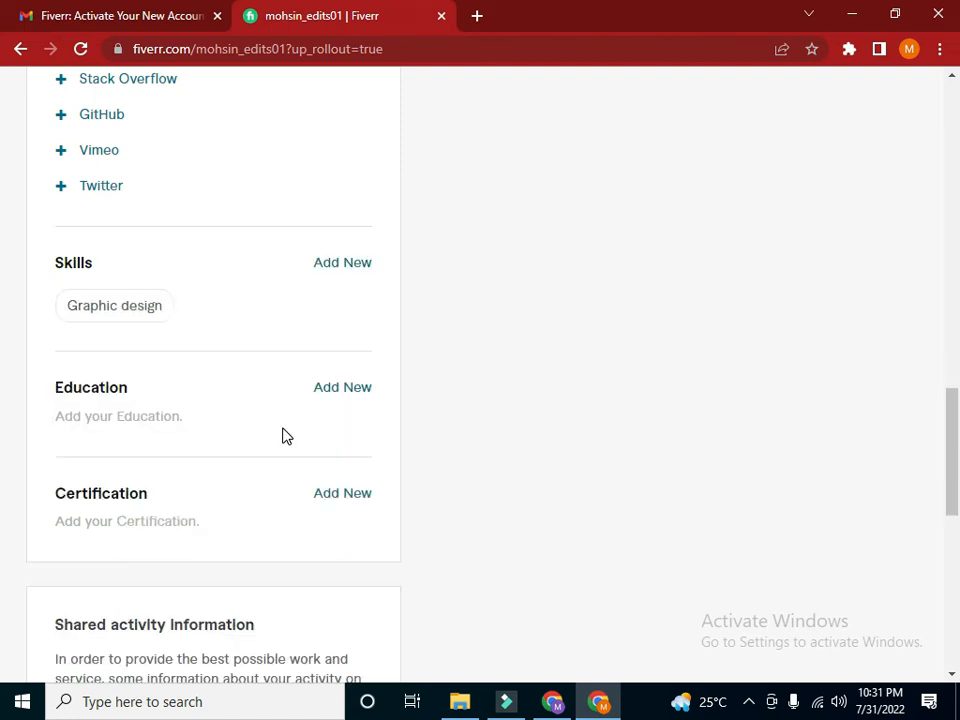
Start another skill entry and search the skill suggestions for "amazon virt", shortening the search text back to "amazon"
{"action": "left_click", "coordinate": [335, 264]}
{"action": "type", "text": "am"}
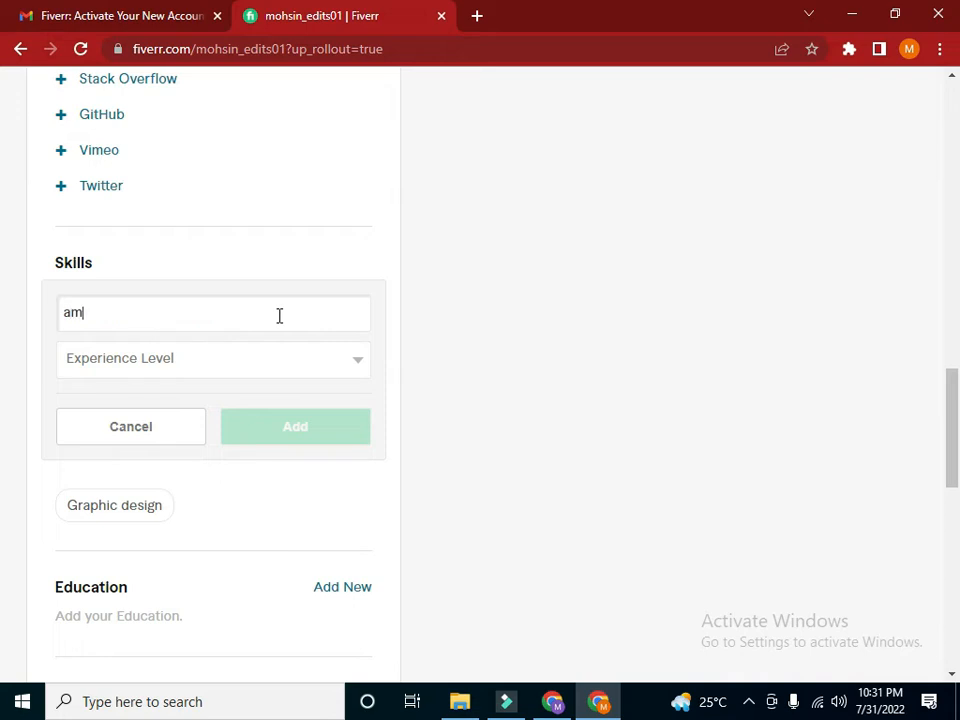
{"action": "type", "text": "az"}
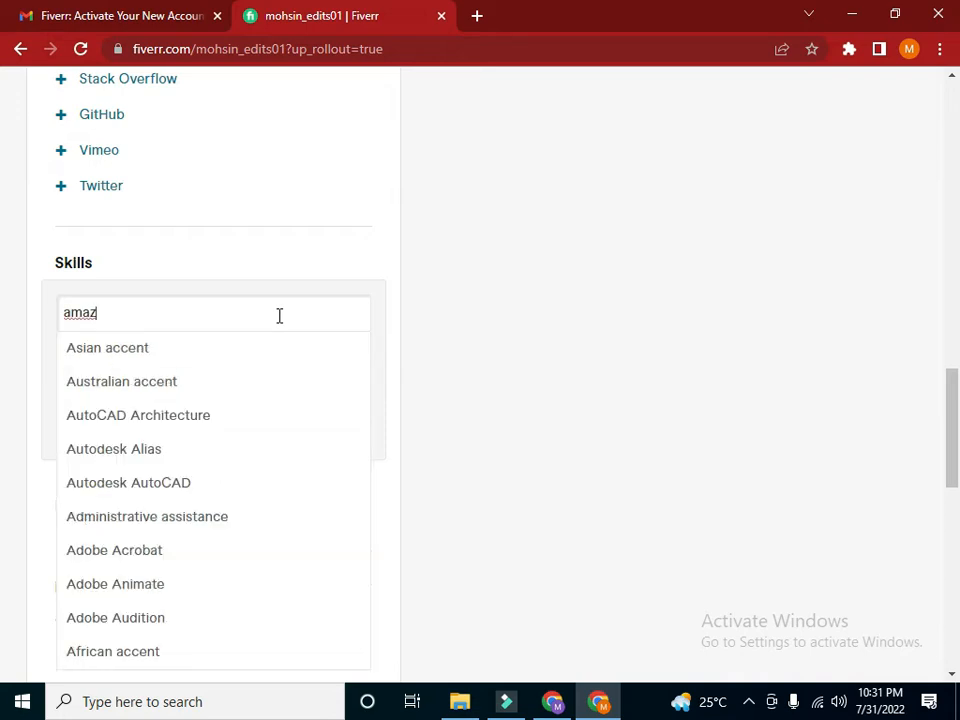
{"action": "type", "text": "on"}
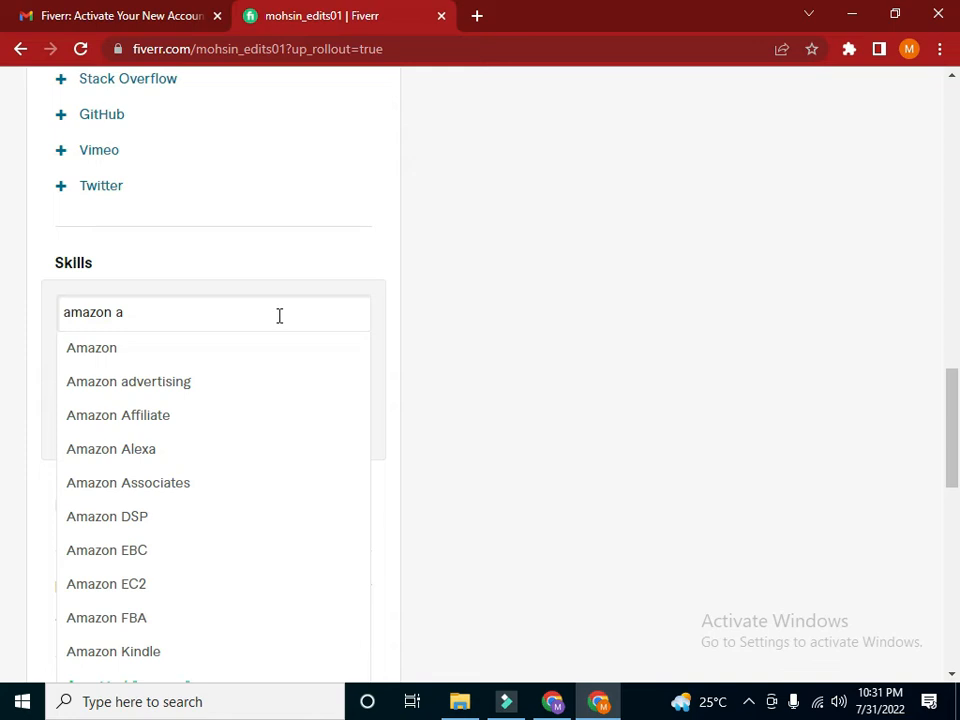
{"action": "type", "text": "a"}
{"action": "key", "text": "BackSpace"}
{"action": "key", "text": "BackSpace"}
{"action": "type", "text": "virt"}
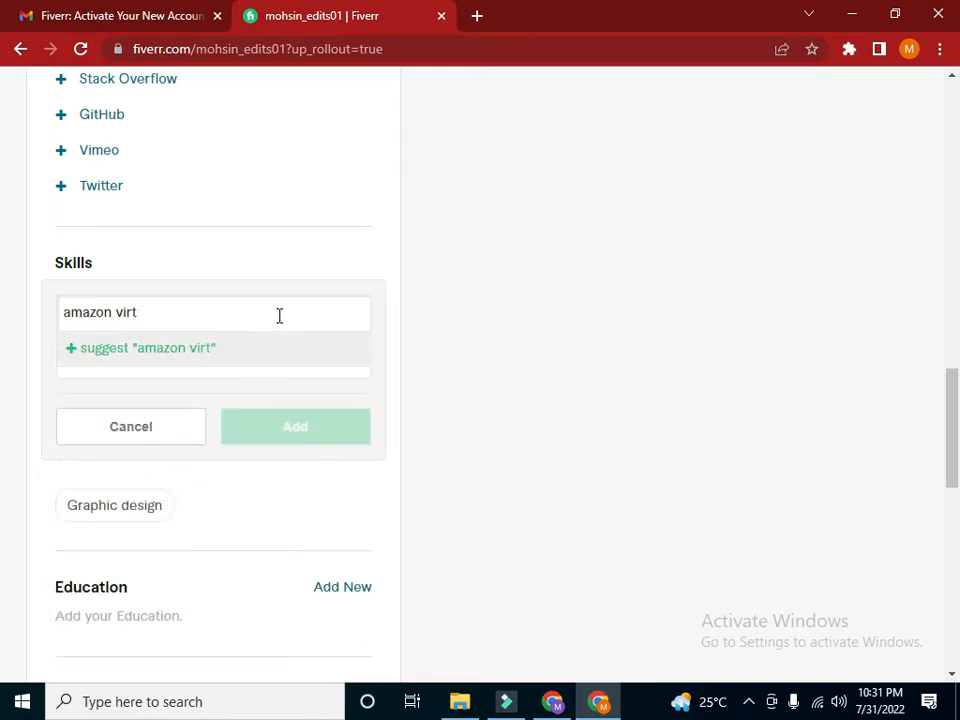
{"action": "key", "text": "BackSpace"}
{"action": "key", "text": "BackSpace"}
{"action": "key", "text": "BackSpace"}
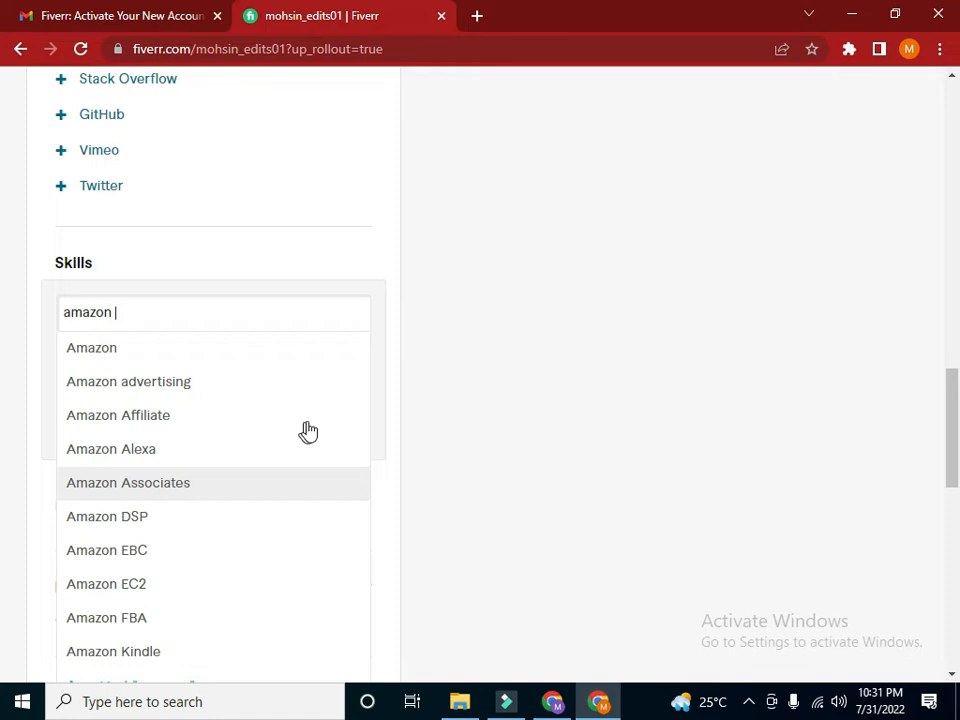
Choose Amazon Affiliate from the suggested skills and add it at the Expert experience level
{"action": "left_click_drag", "start_coordinate": [951, 424], "coordinate": [952, 452]}
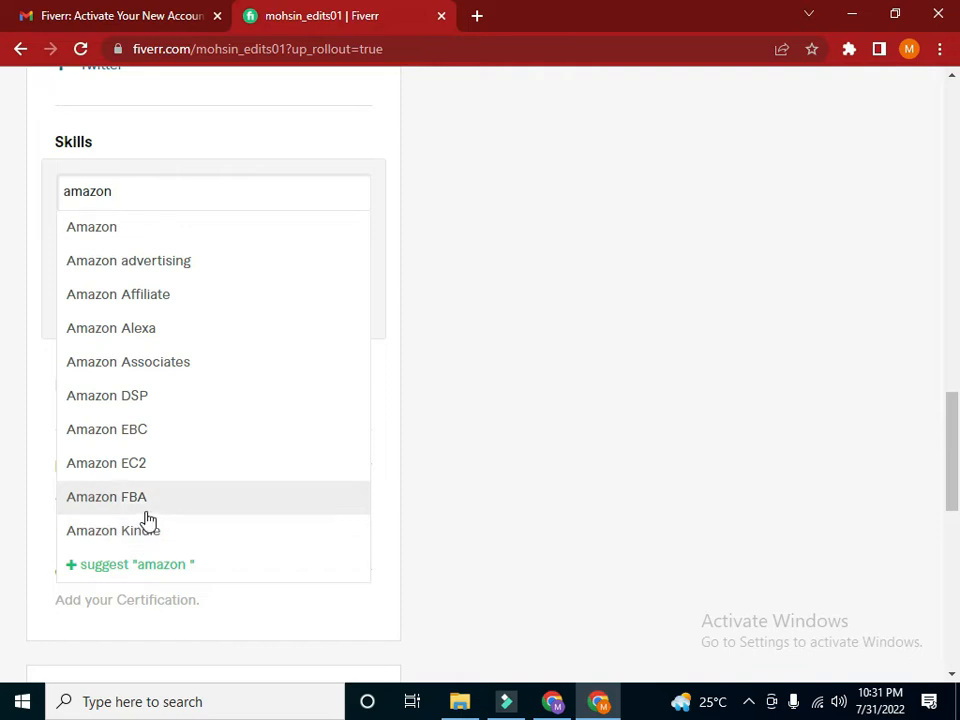
{"action": "left_click", "coordinate": [131, 296]}
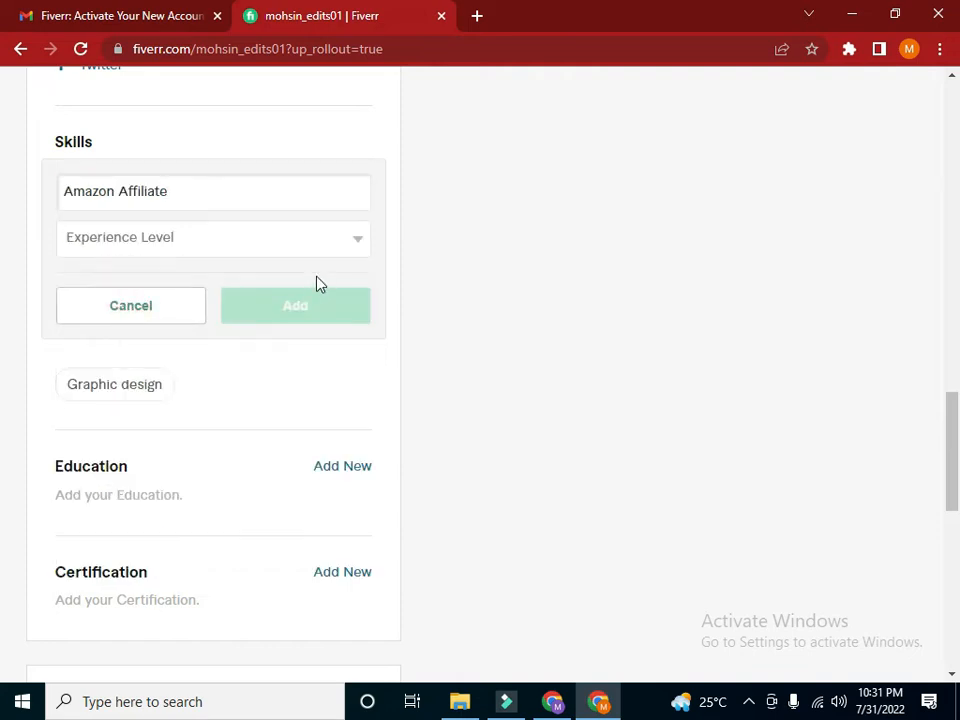
{"action": "left_click", "coordinate": [279, 242]}
{"action": "left_click", "coordinate": [184, 300]}
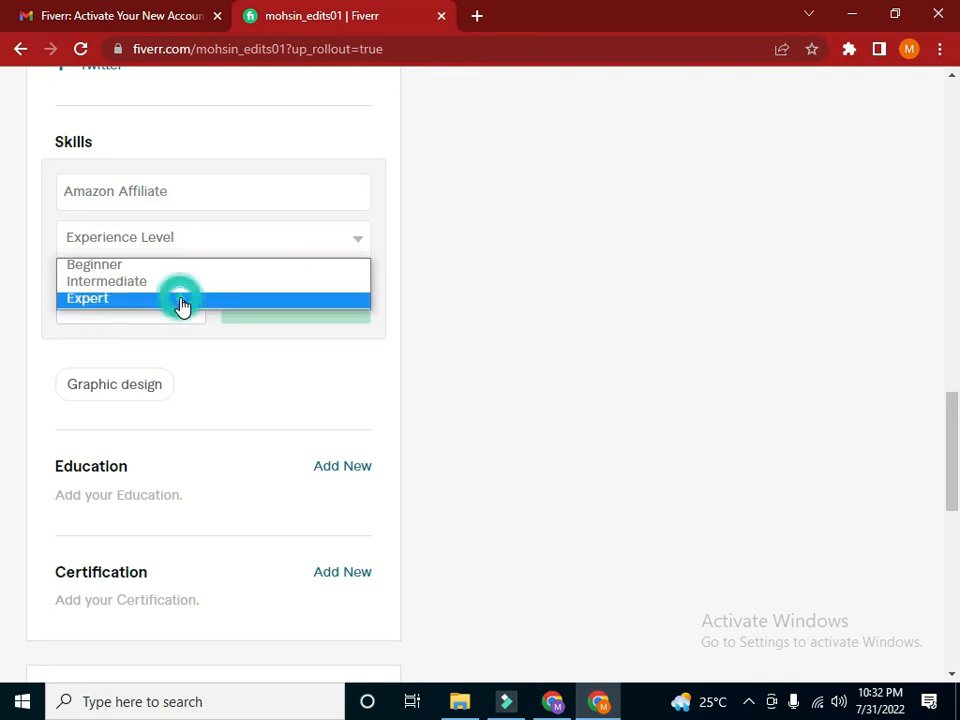
{"action": "left_click", "coordinate": [281, 312]}
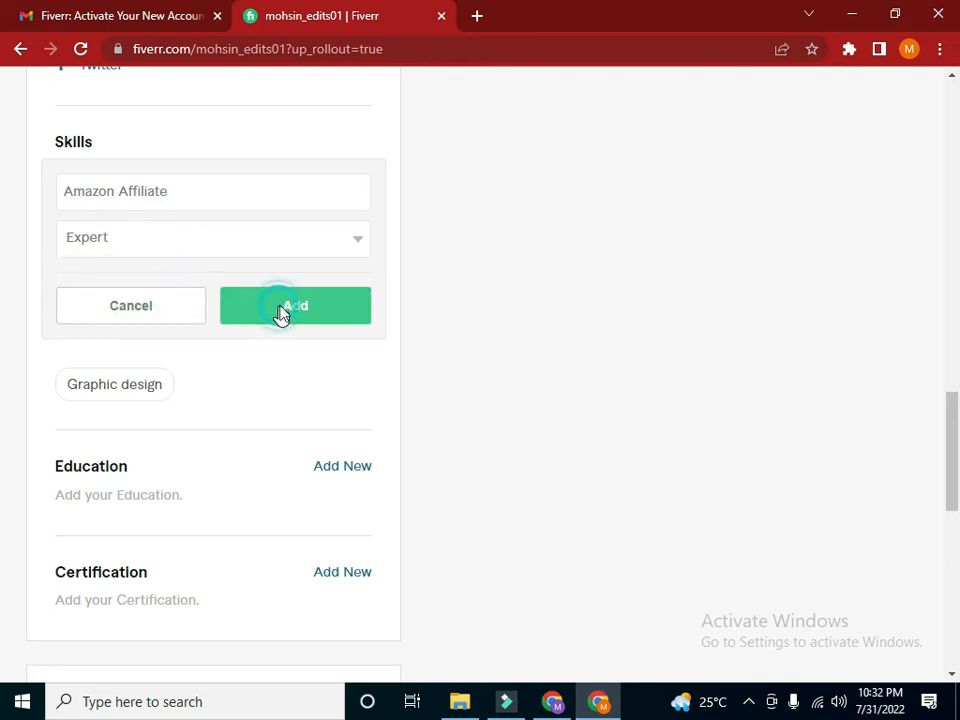
Search the skill suggestions for "social media" and add Social media advertisements design at the Expert experience level
{"action": "left_click", "coordinate": [342, 141]}
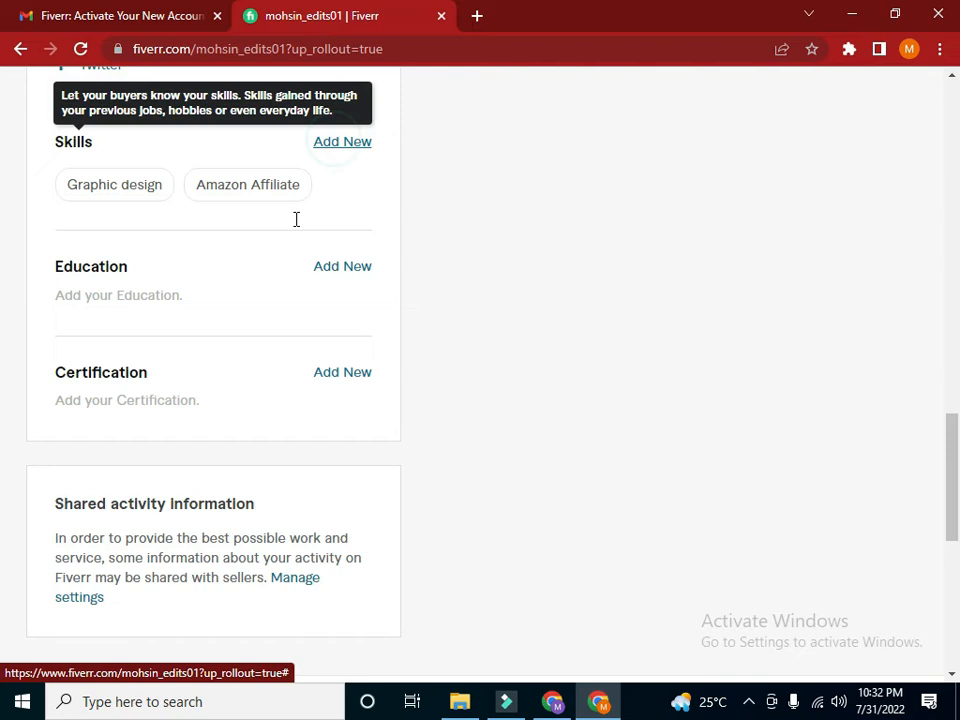
{"action": "left_click", "coordinate": [196, 191]}
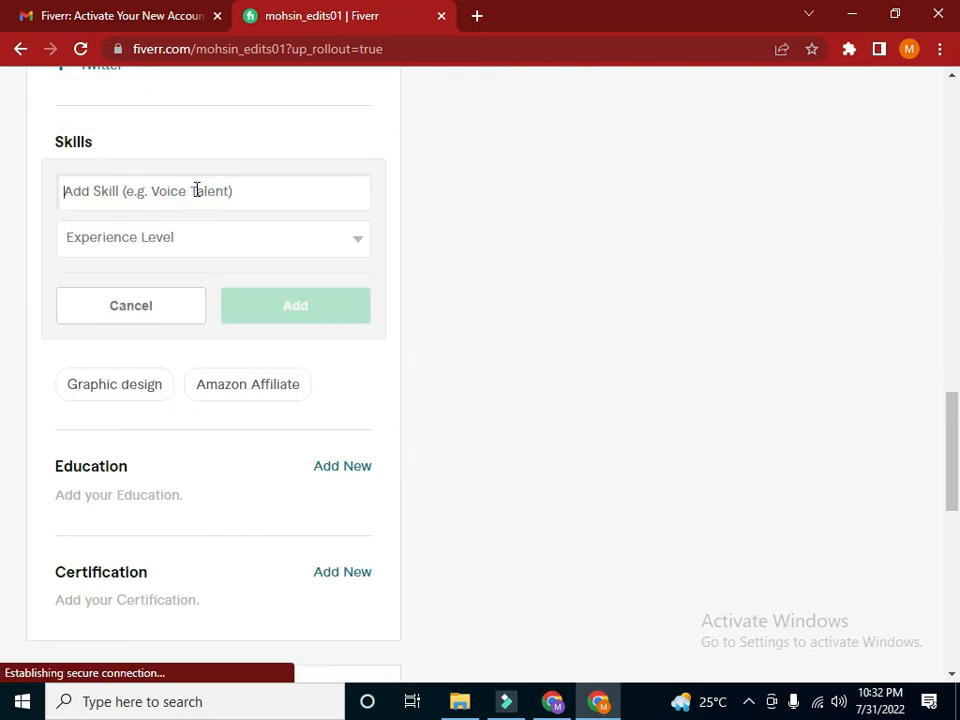
{"action": "type", "text": "socialm"}
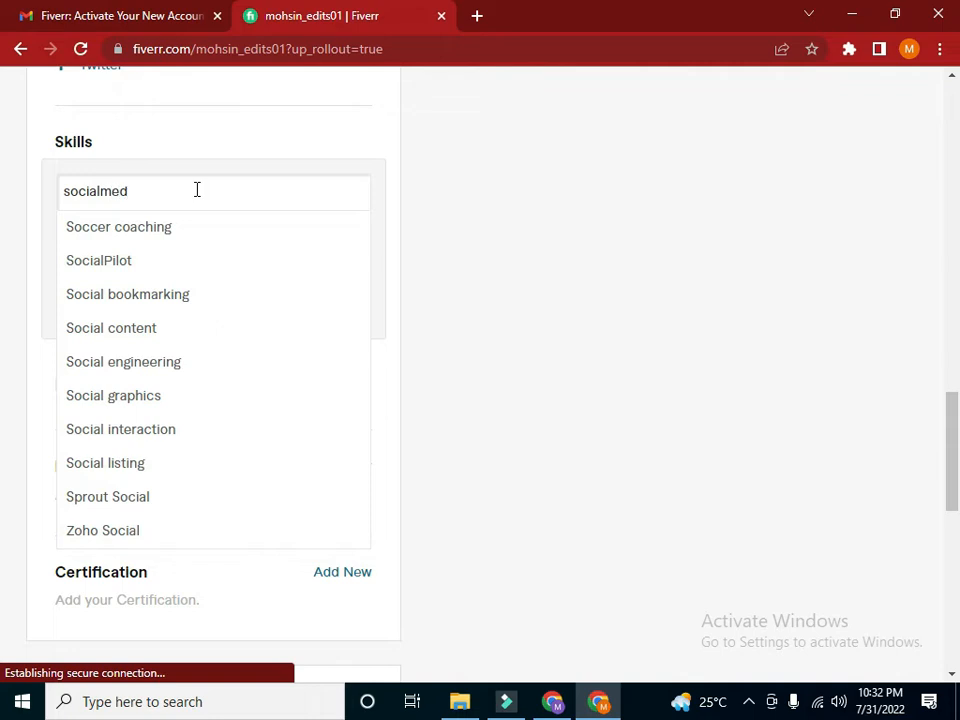
{"action": "type", "text": "ed"}
{"action": "key", "text": "shift+Left"}
{"action": "key", "text": "shift+Left"}
{"action": "key", "text": "shift+Left"}
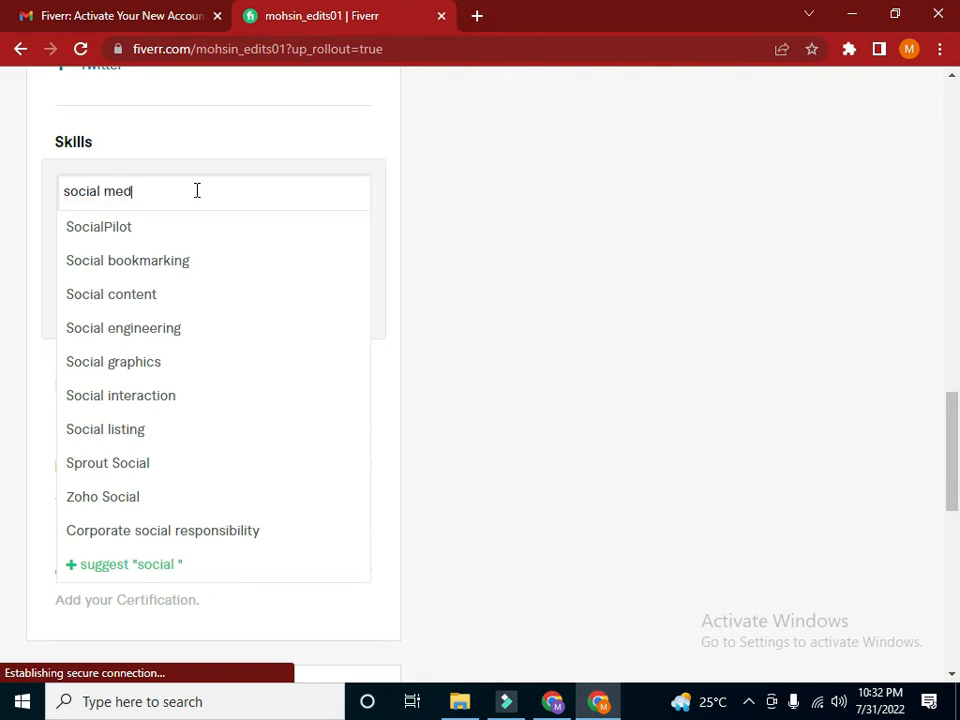
{"action": "type", "text": "media"}
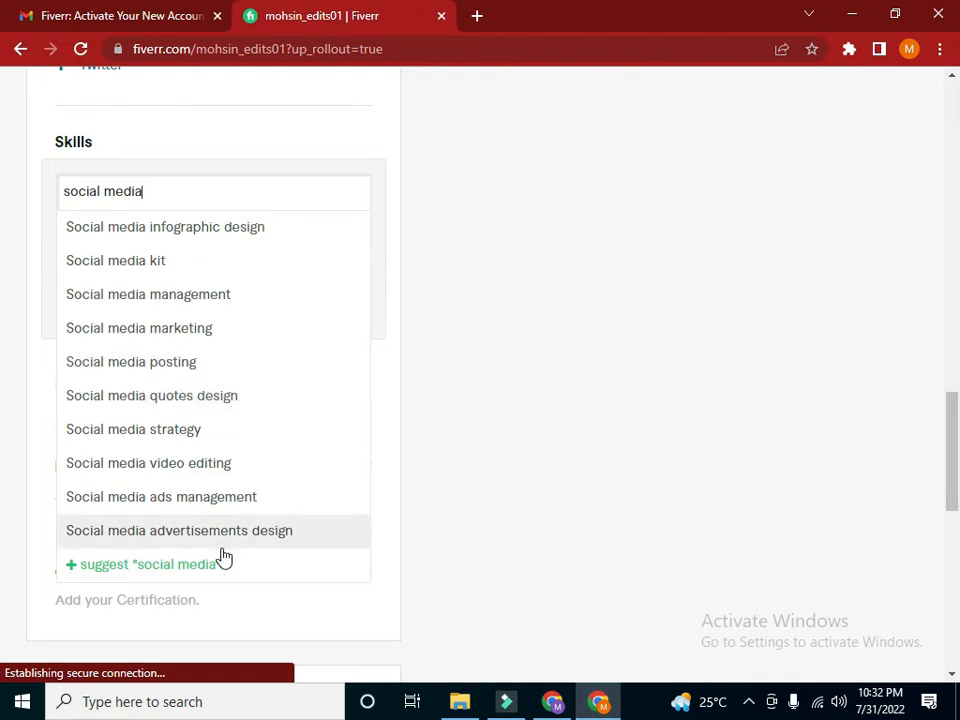
{"action": "left_click", "coordinate": [106, 536]}
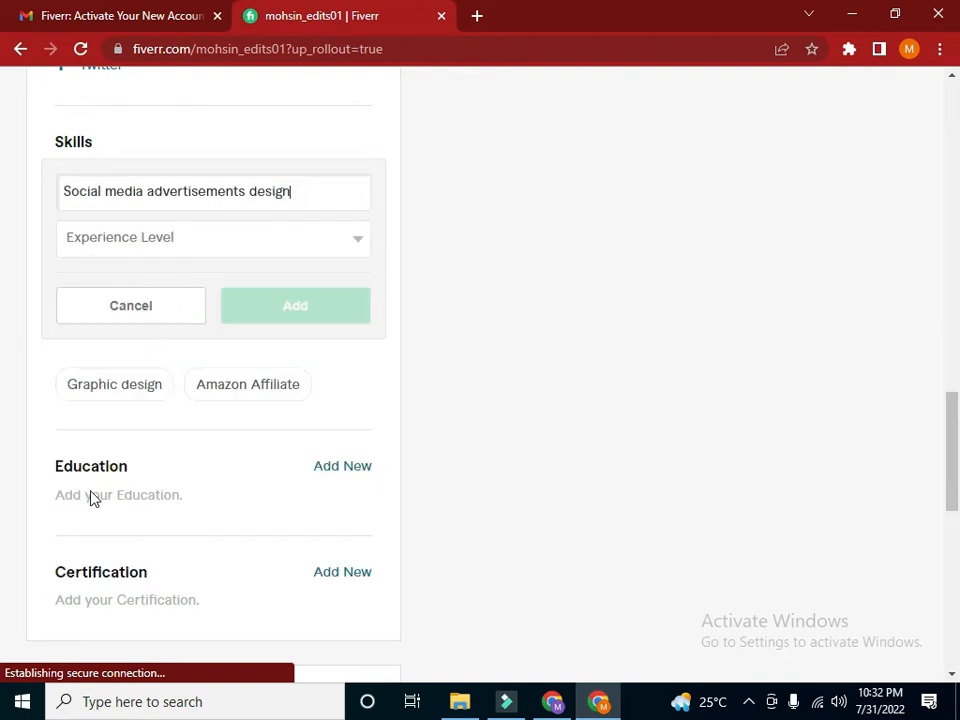
{"action": "left_click", "coordinate": [228, 248]}
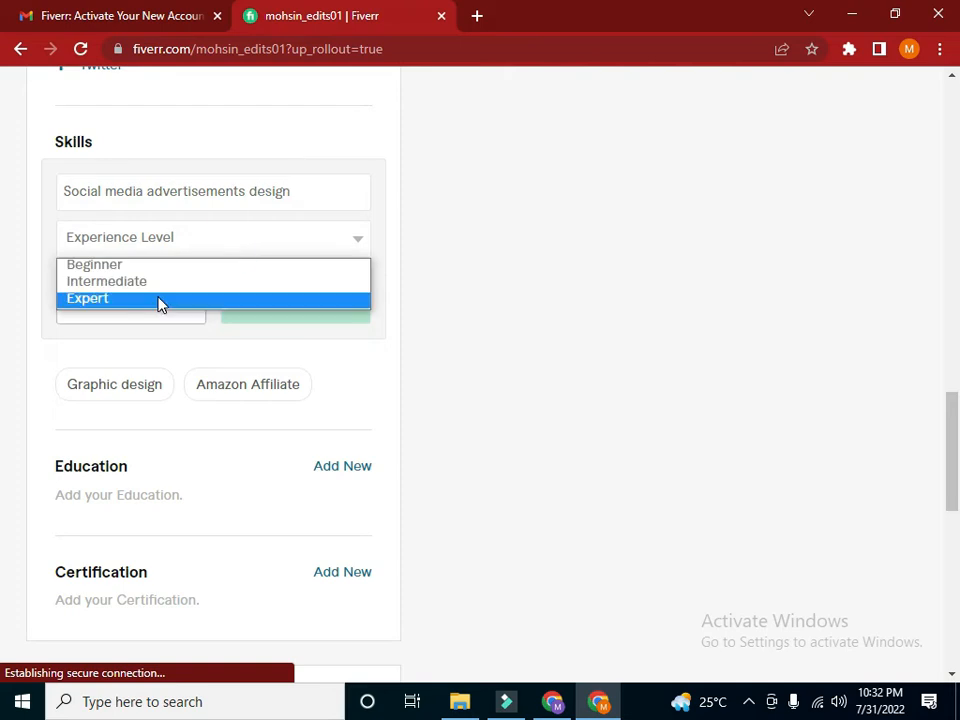
{"action": "left_click", "coordinate": [159, 302]}
{"action": "left_click", "coordinate": [297, 316]}
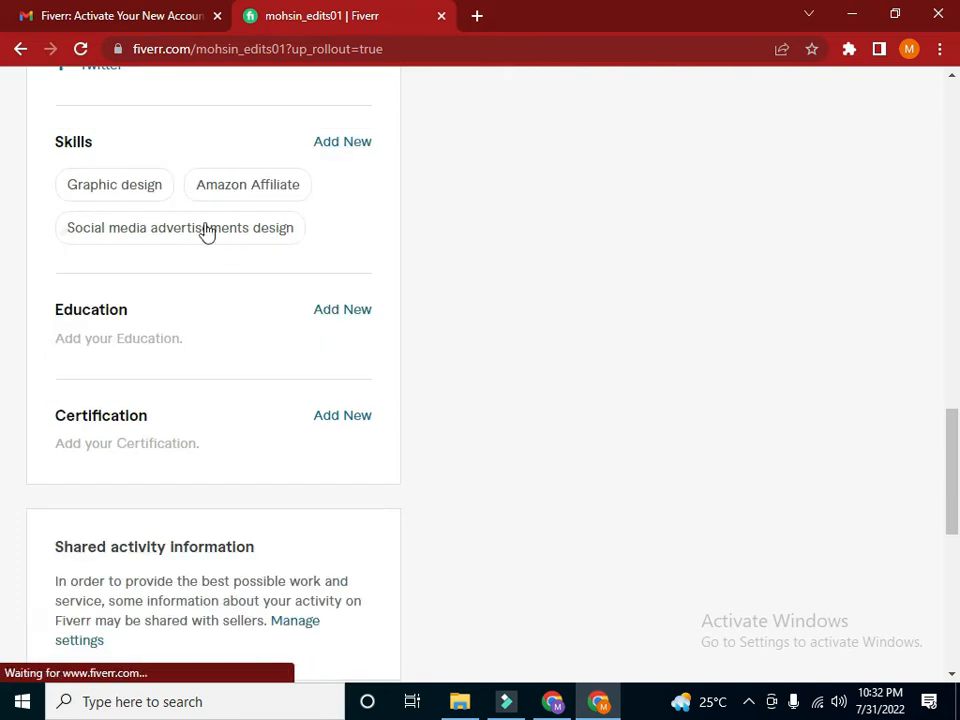
Start an education entry with Pakistan as the country and "Govt. Asin University Of Pakistan." as the university name
{"action": "scroll", "coordinate": [546, 298], "scroll_direction": "down", "scroll_amount": 2}
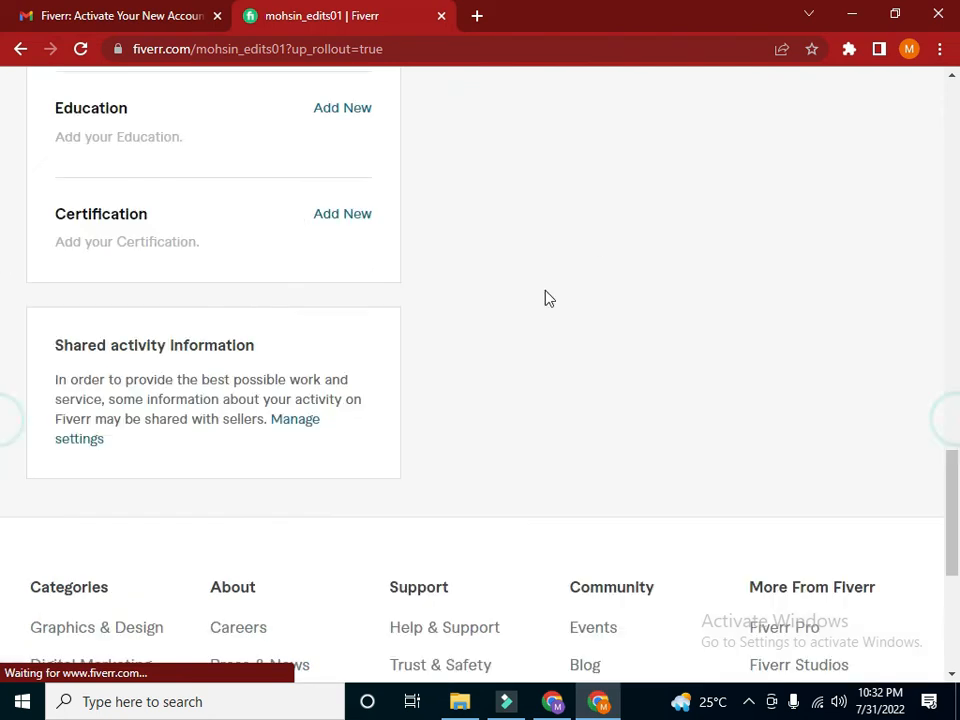
{"action": "left_click", "coordinate": [337, 115]}
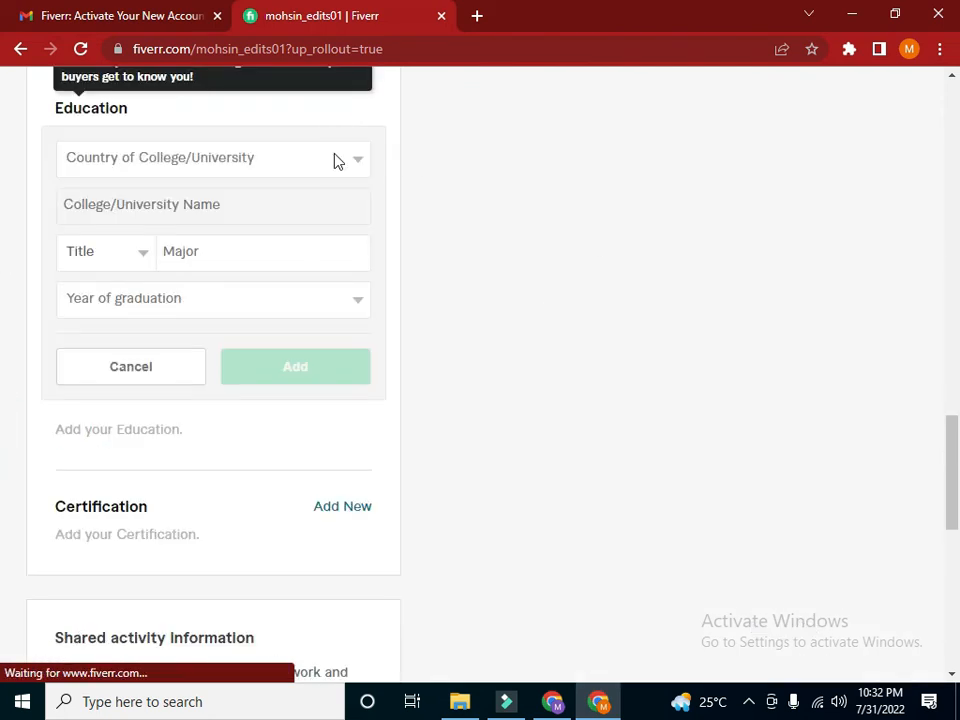
{"action": "left_click", "coordinate": [336, 158]}
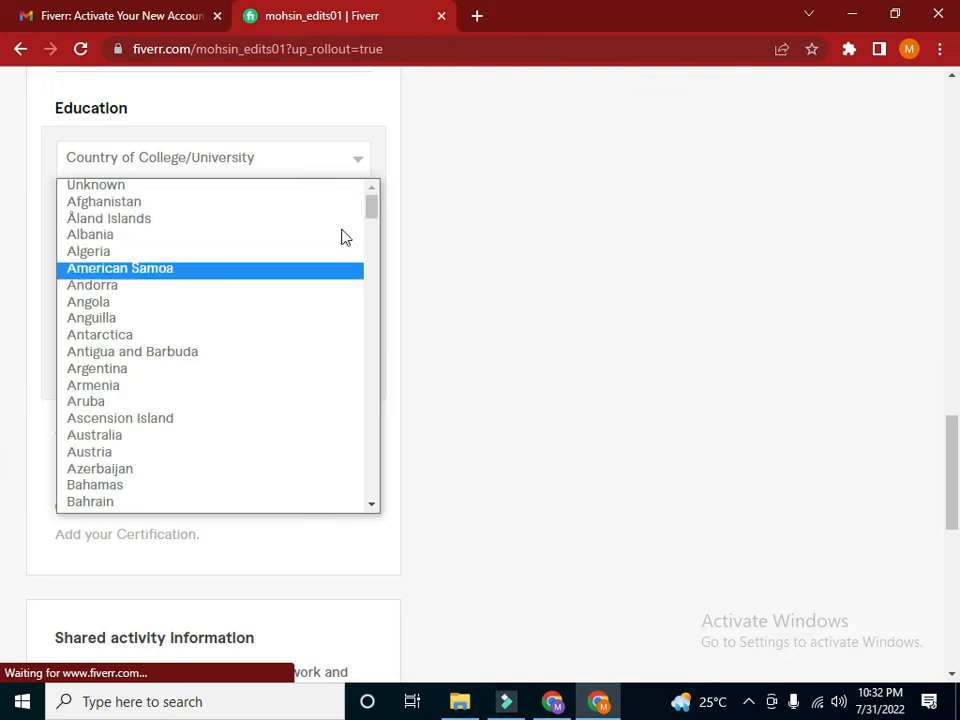
{"action": "left_click_drag", "start_coordinate": [371, 210], "coordinate": [386, 408]}
{"action": "left_click", "coordinate": [207, 298]}
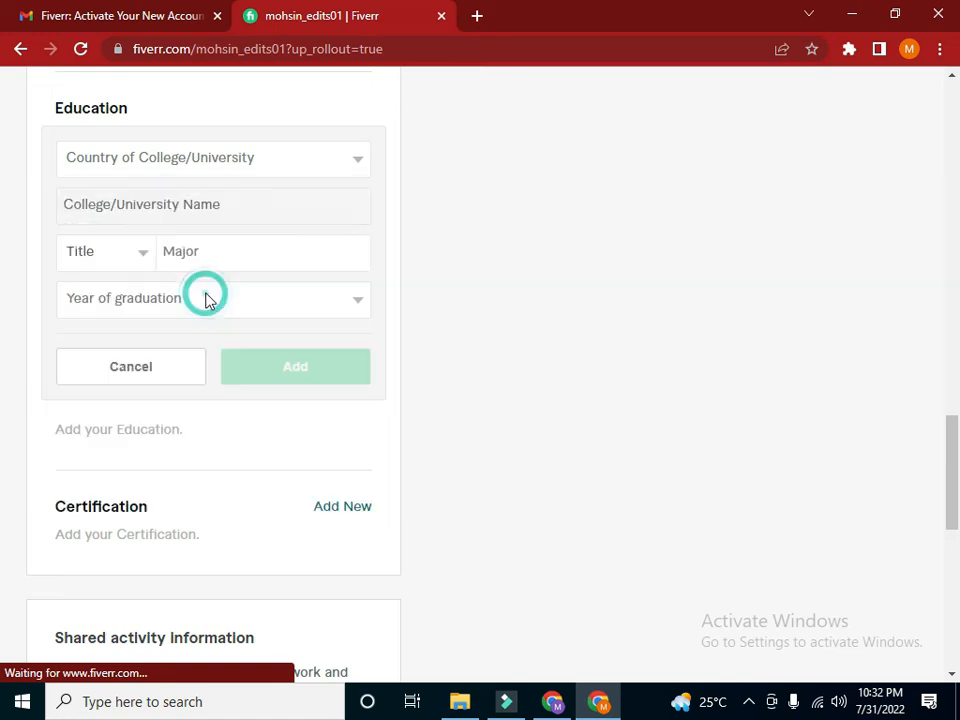
{"action": "left_click", "coordinate": [223, 205]}
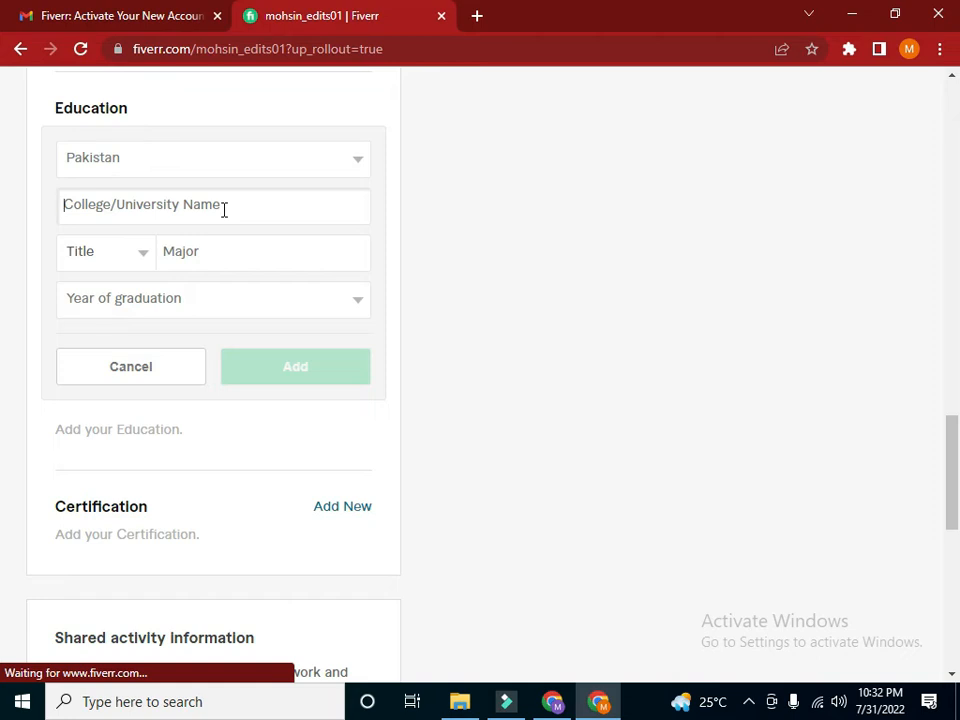
{"action": "type", "text": "Govt. Asin University O"}
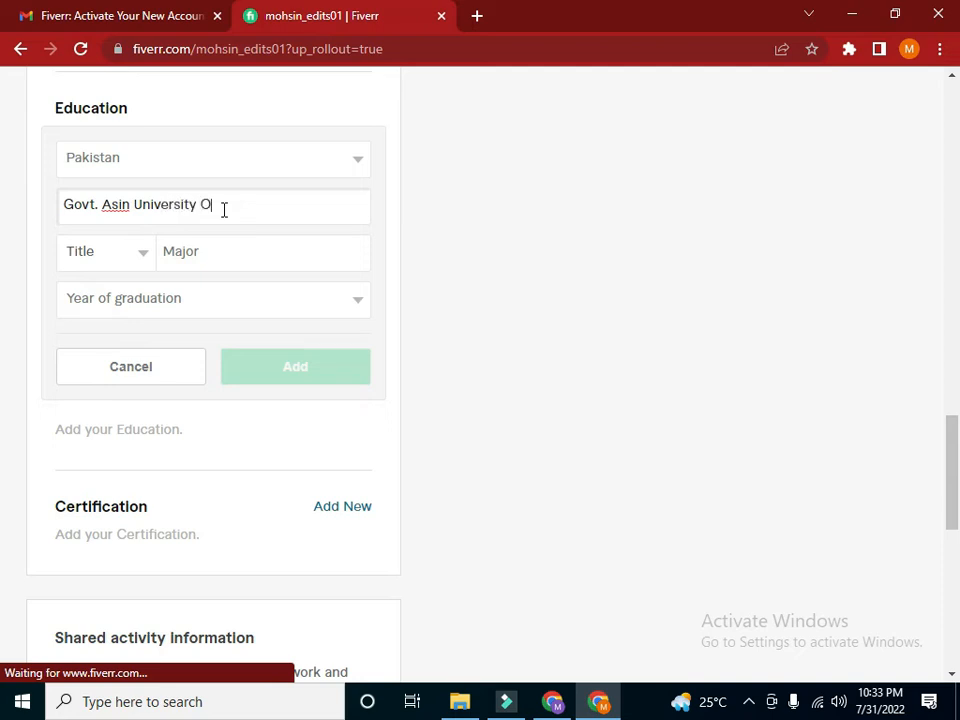
{"action": "type", "text": "Pakistan."}
Set the education title to Other and choose the suggested major "Intermadiate"
{"action": "left_click", "coordinate": [137, 258]}
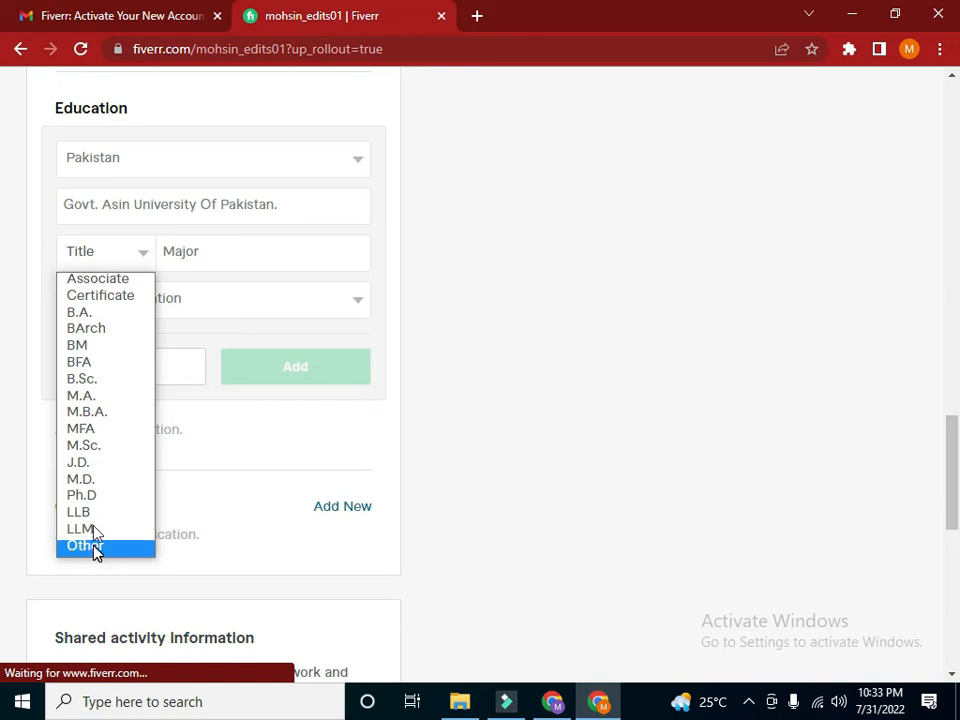
{"action": "left_click", "coordinate": [88, 316]}
{"action": "left_click", "coordinate": [185, 252]}
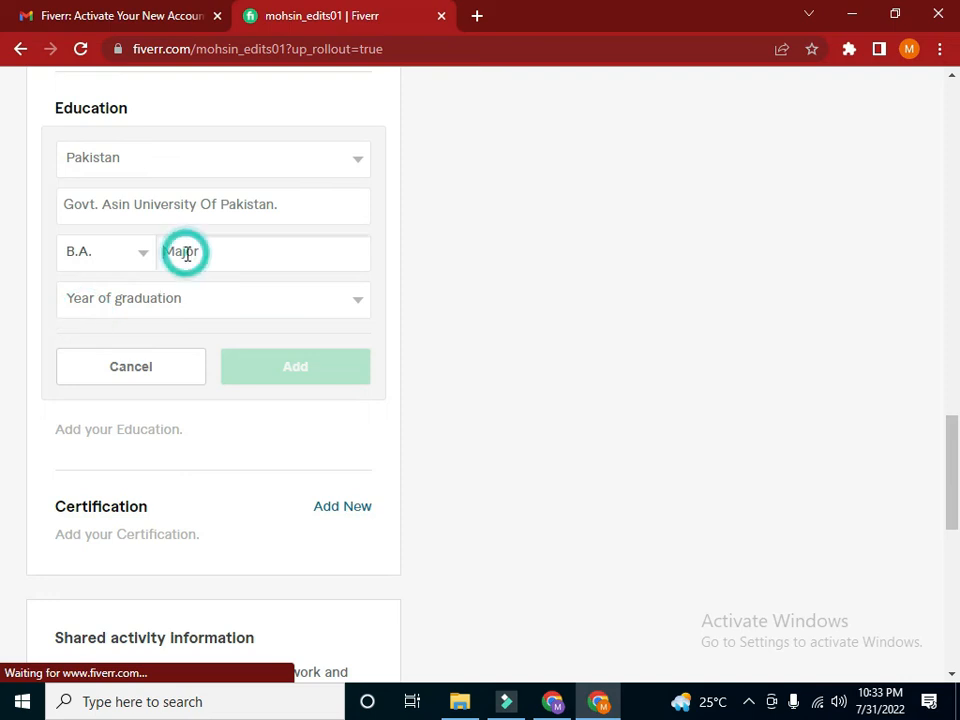
{"action": "left_click", "coordinate": [143, 251]}
{"action": "left_click", "coordinate": [98, 549]}
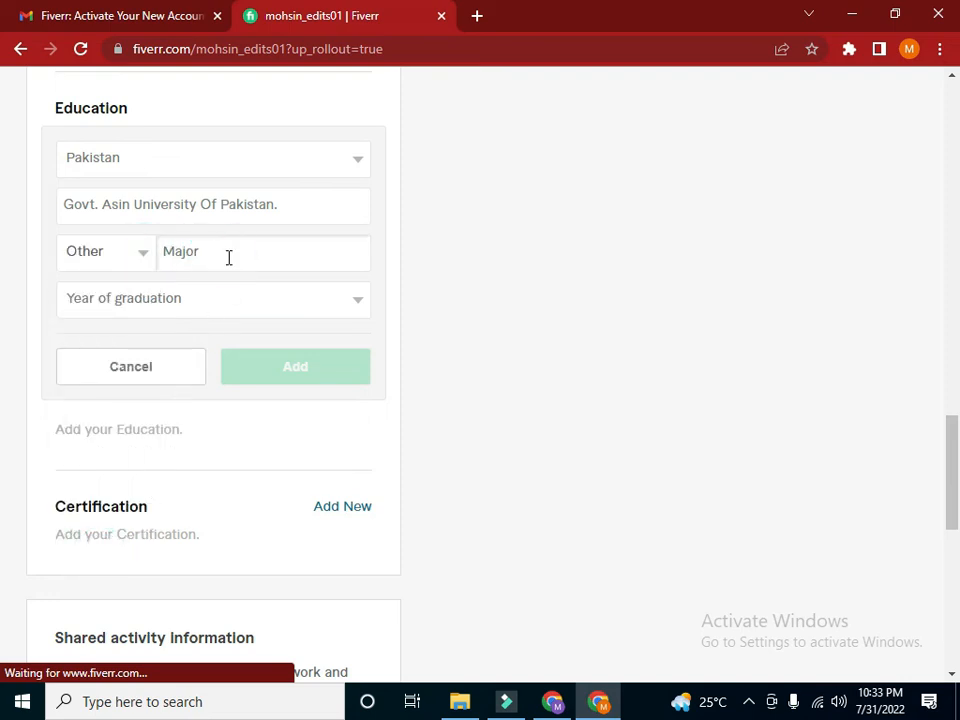
{"action": "type", "text": "Intermed"}
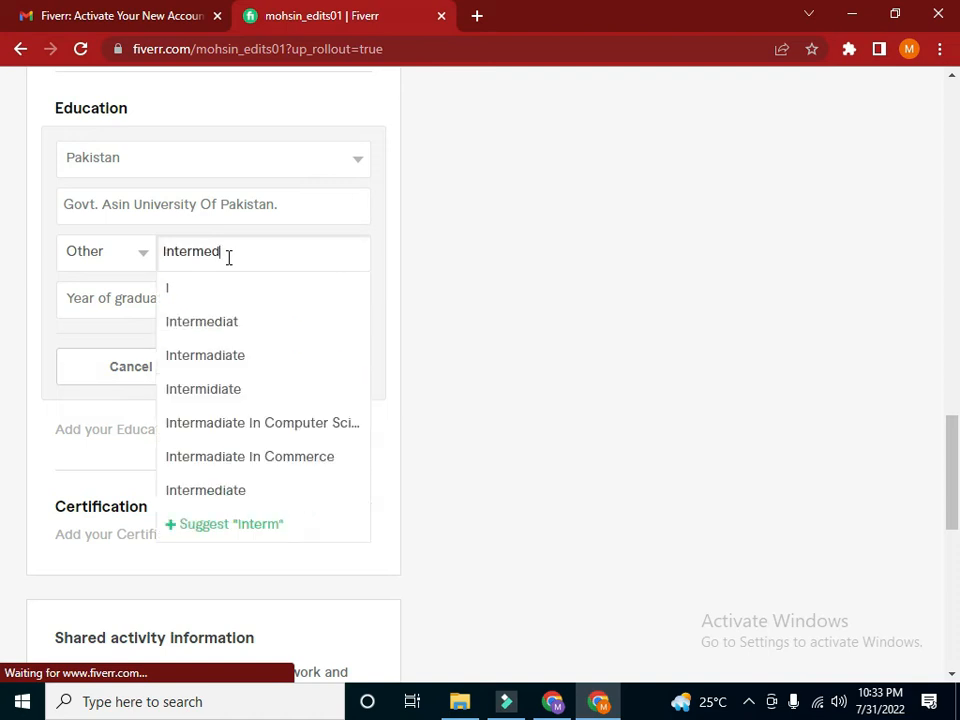
{"action": "left_click", "coordinate": [258, 355]}
Set the year of graduation to 2021 and add the education entry to the profile
{"action": "left_click", "coordinate": [206, 308]}
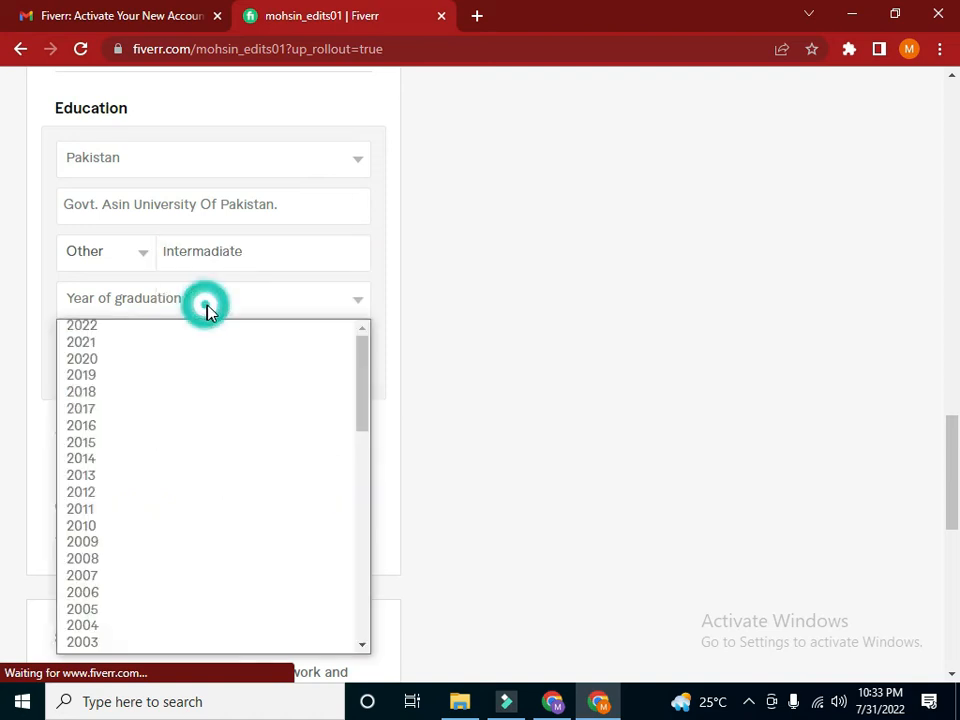
{"action": "left_click", "coordinate": [261, 359]}
{"action": "left_click", "coordinate": [281, 298]}
{"action": "left_click", "coordinate": [246, 342]}
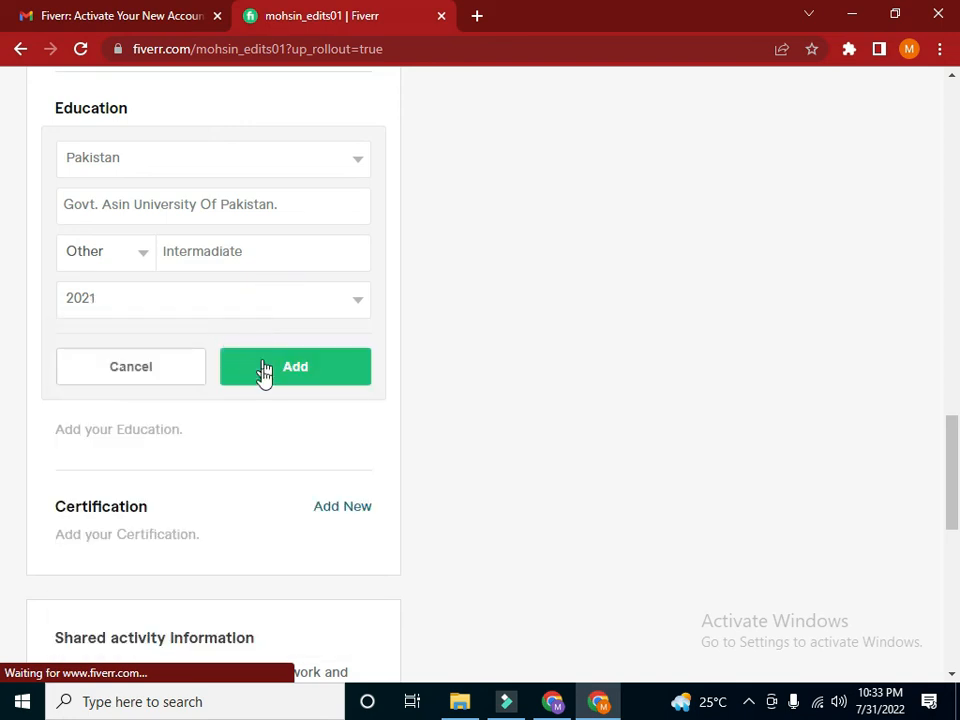
{"action": "left_click", "coordinate": [281, 374]}
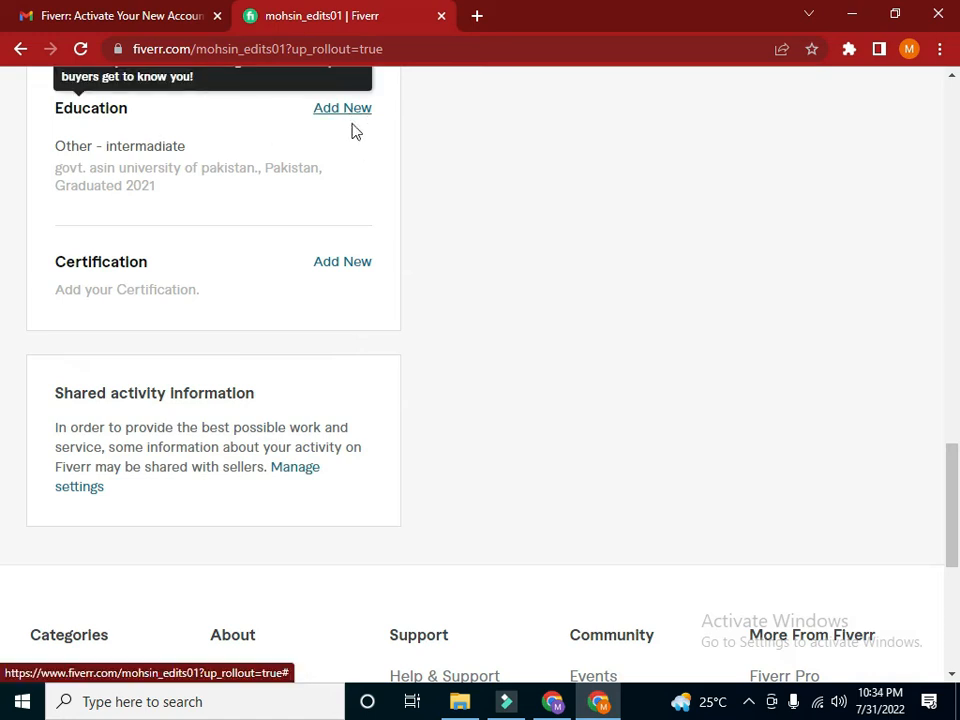
Start a certification entry and name the certificate "Certificate In Amazon Virtual Assistant"
{"action": "left_click", "coordinate": [334, 264]}
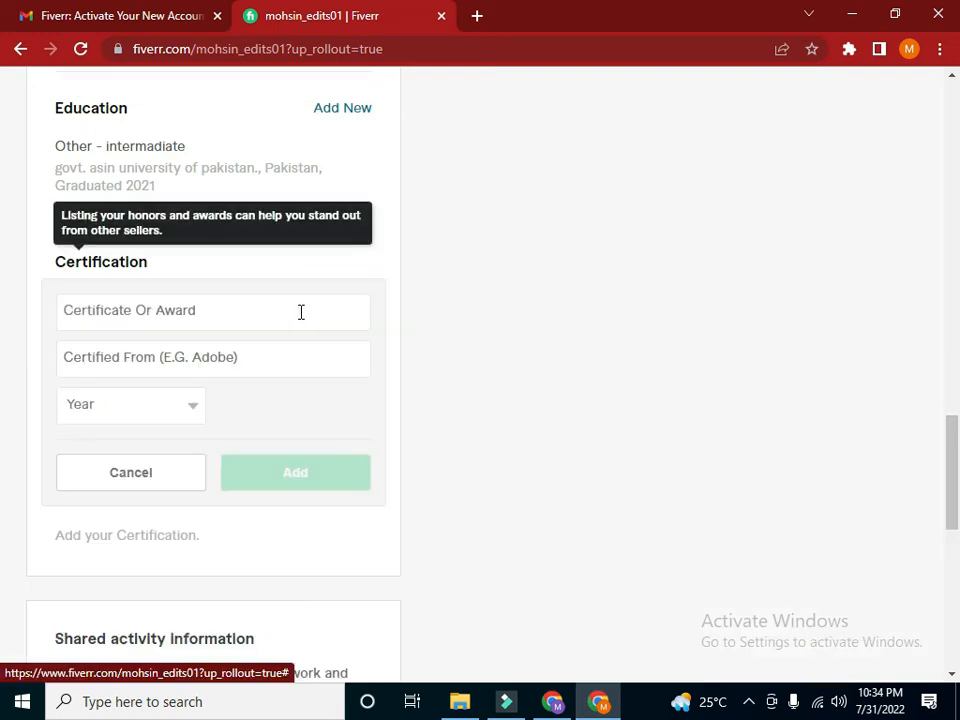
{"action": "left_click", "coordinate": [158, 310]}
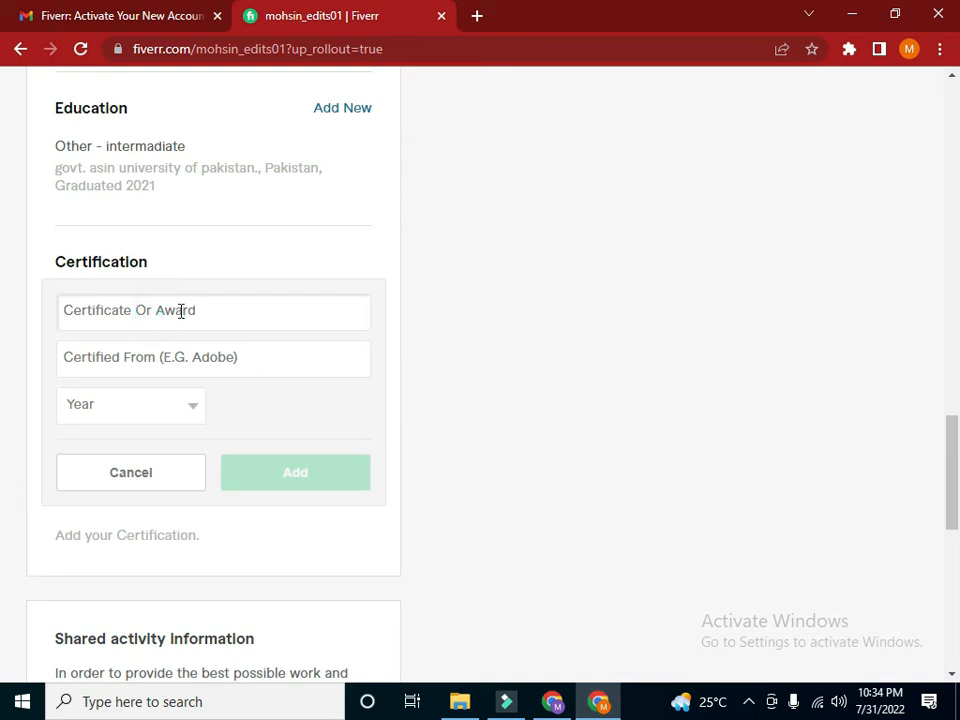
{"action": "type", "text": "Ce"}
{"action": "type", "text": "rtif"}
{"action": "type", "text": "i"}
{"action": "type", "text": "cate"}
{"action": "type", "text": " In Amazon "}
{"action": "type", "text": "Vie"}
{"action": "type", "text": "tua"}
{"action": "type", "text": "l Assistan"}
{"action": "type", "text": "t"}
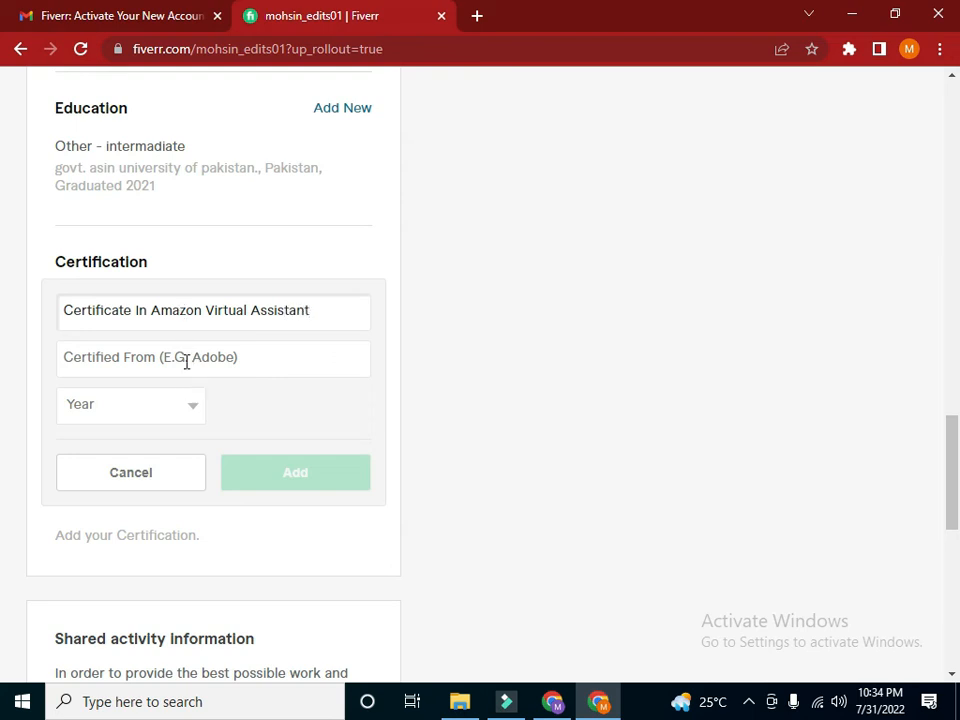
Enter "Expert Commerce" as the organization the certificate comes from
{"action": "left_click", "coordinate": [186, 360]}
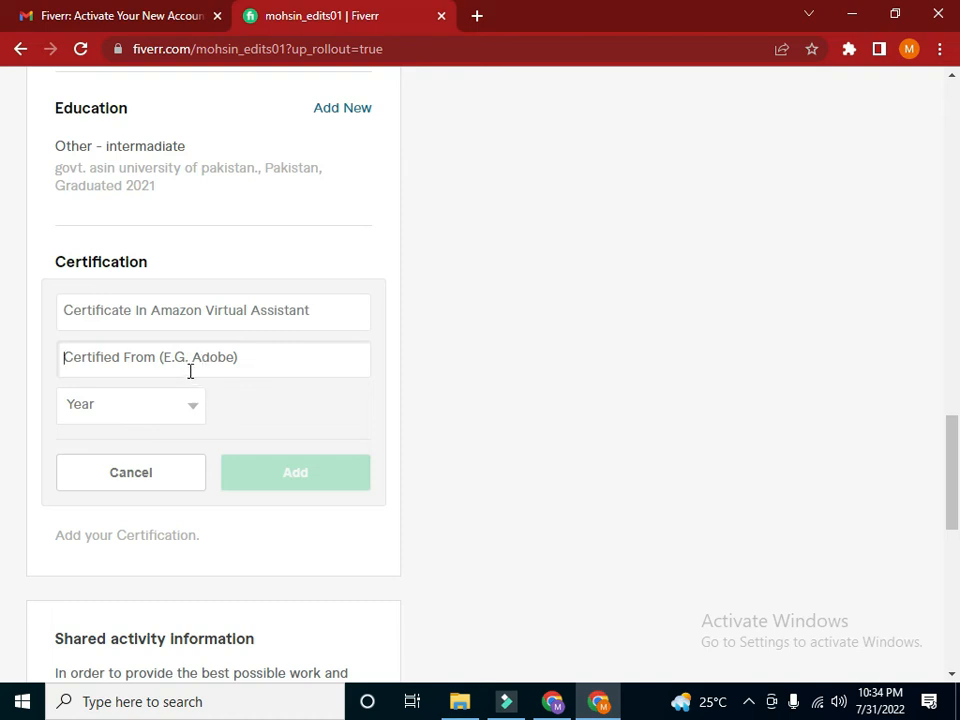
{"action": "type", "text": "Esx"}
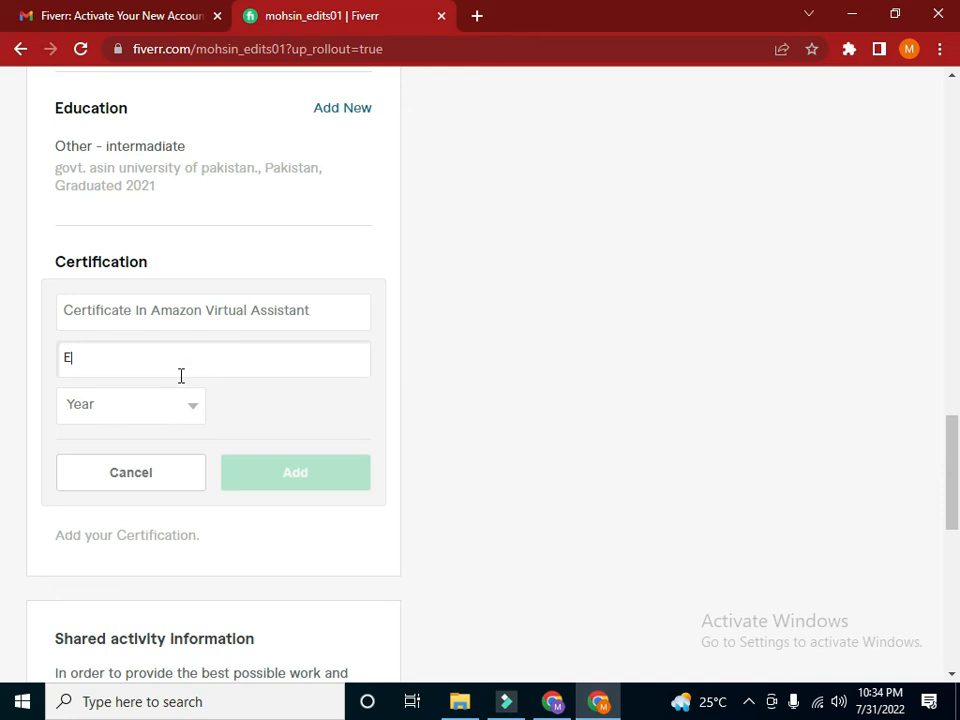
{"action": "key", "text": "BackSpace"}
{"action": "key", "text": "BackSpace"}
{"action": "type", "text": "xpert Commerce"}
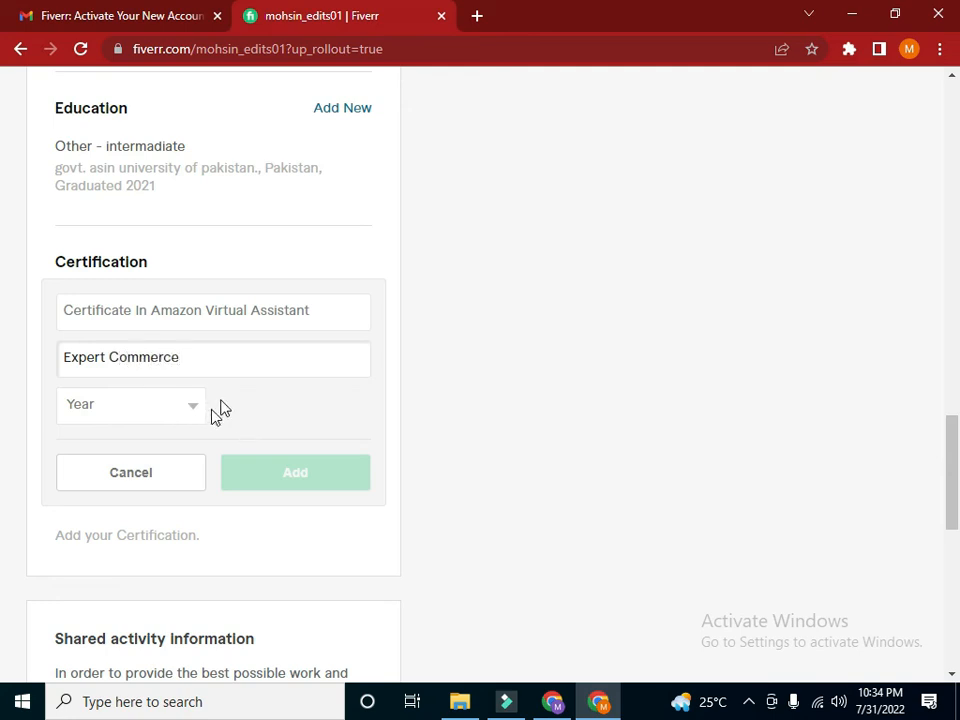
{"action": "left_click", "coordinate": [226, 394]}
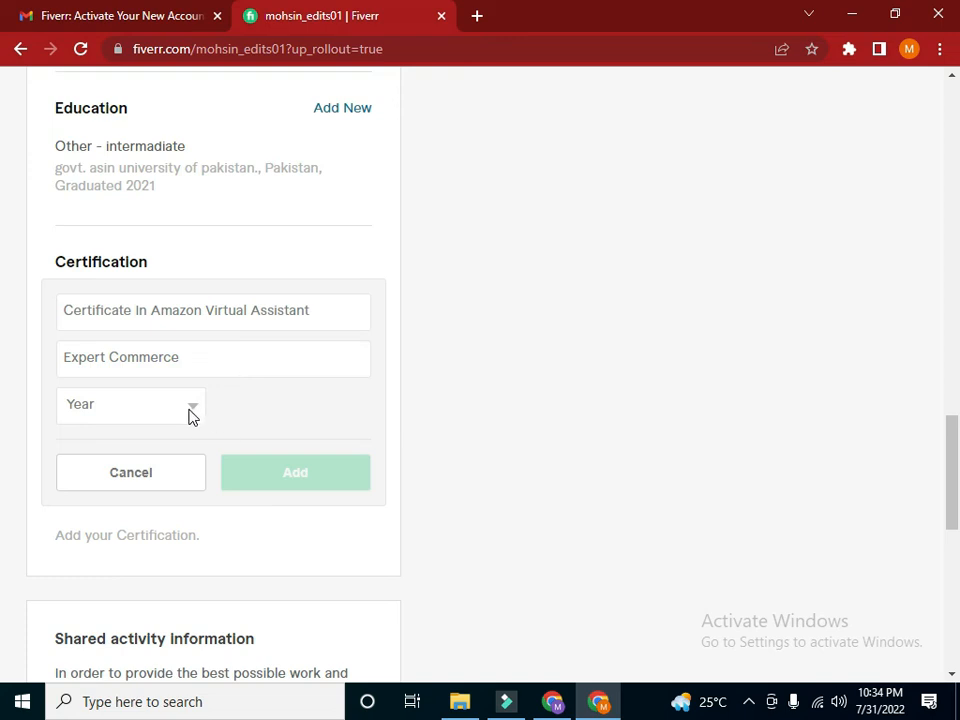
Set the certification year to 2020 and add the certification to the profile
{"action": "left_click", "coordinate": [191, 410]}
{"action": "left_click_drag", "start_coordinate": [194, 142], "coordinate": [189, 90]}
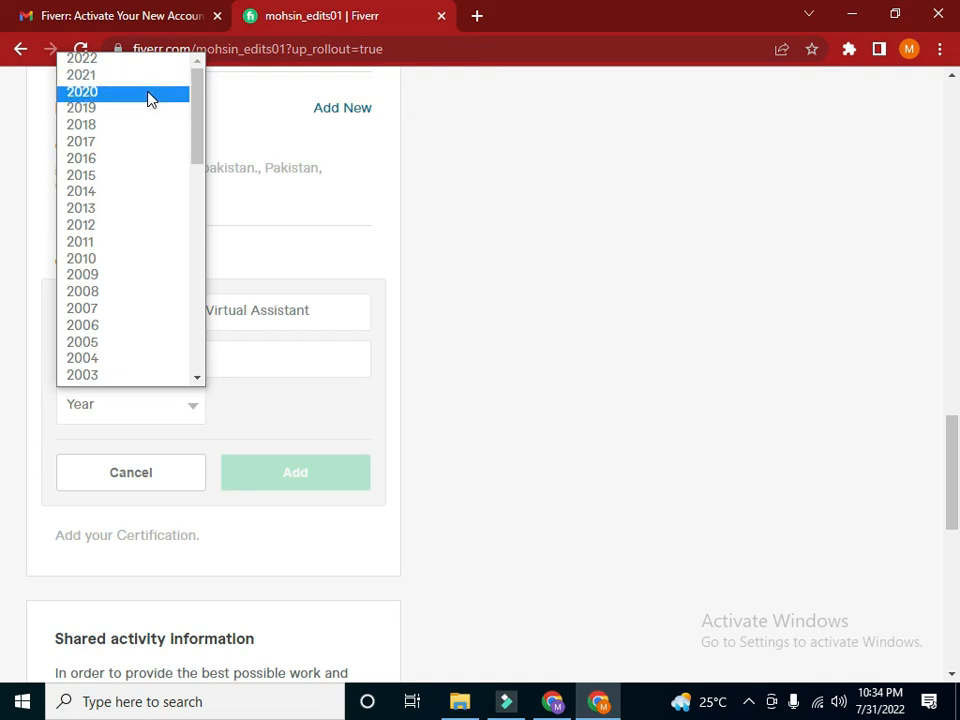
{"action": "left_click", "coordinate": [141, 91]}
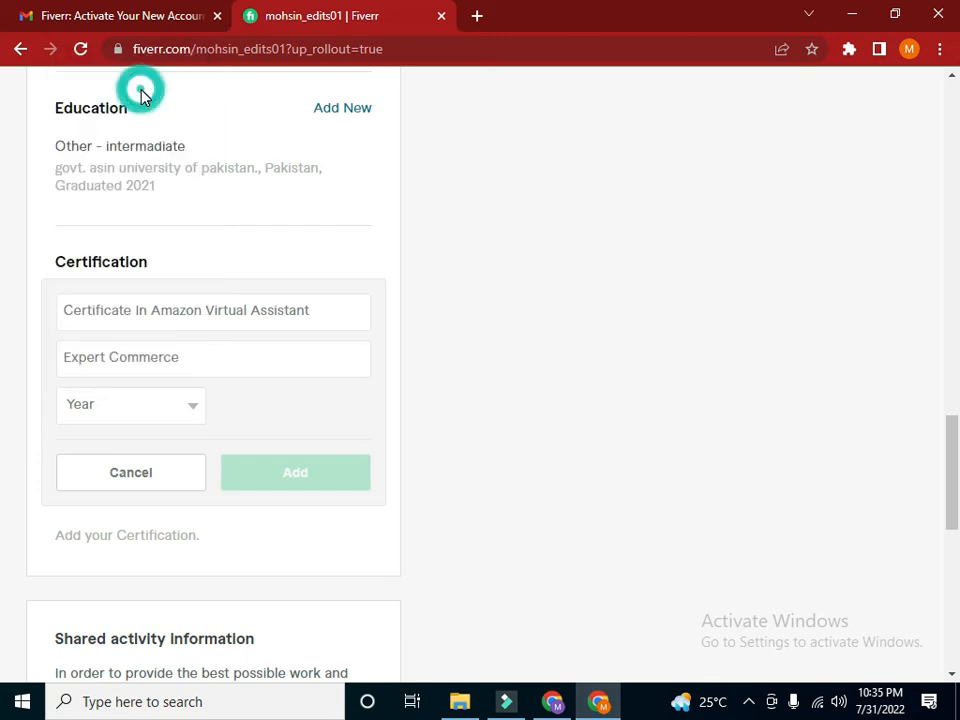
{"action": "left_click", "coordinate": [289, 471]}
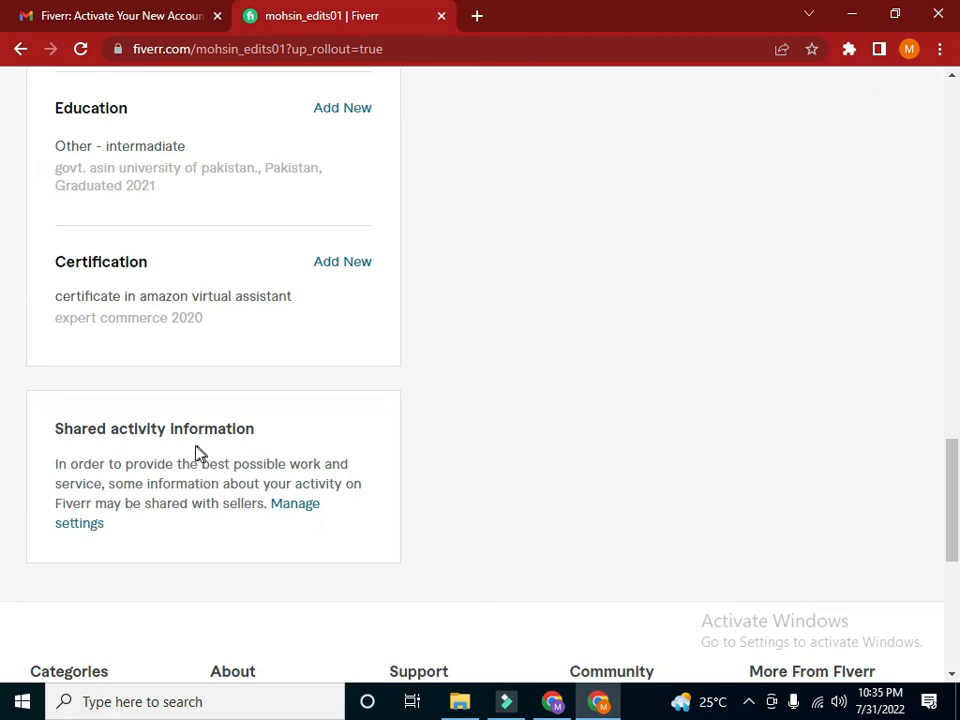
Open the shared activity information settings, review the sharing options and save them with all of them enabled
{"action": "left_click", "coordinate": [292, 508]}
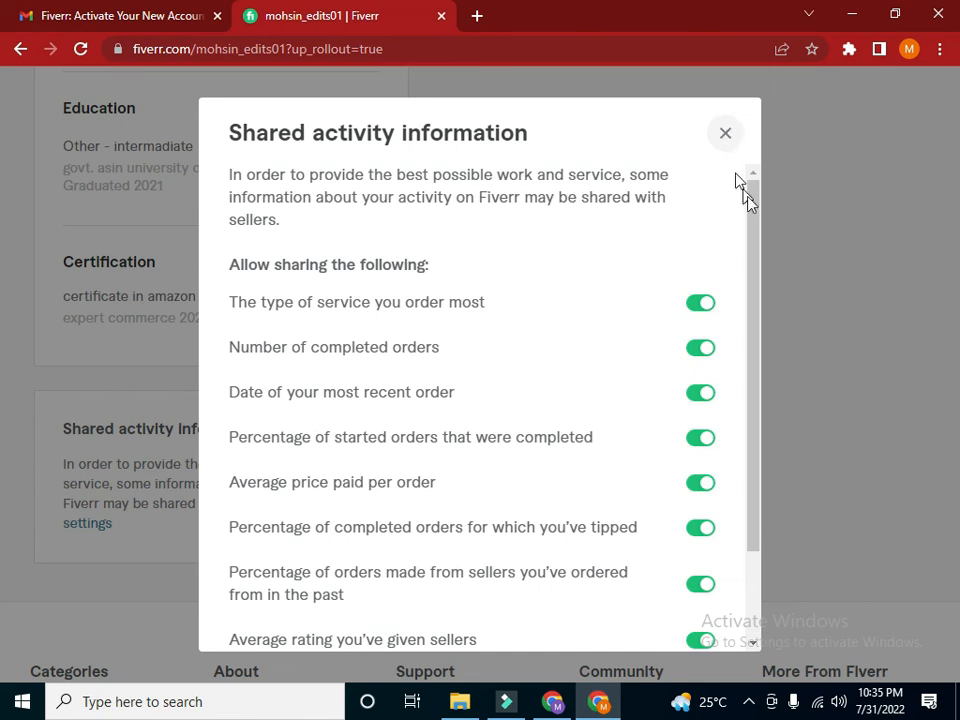
{"action": "left_click_drag", "start_coordinate": [750, 206], "coordinate": [751, 243]}
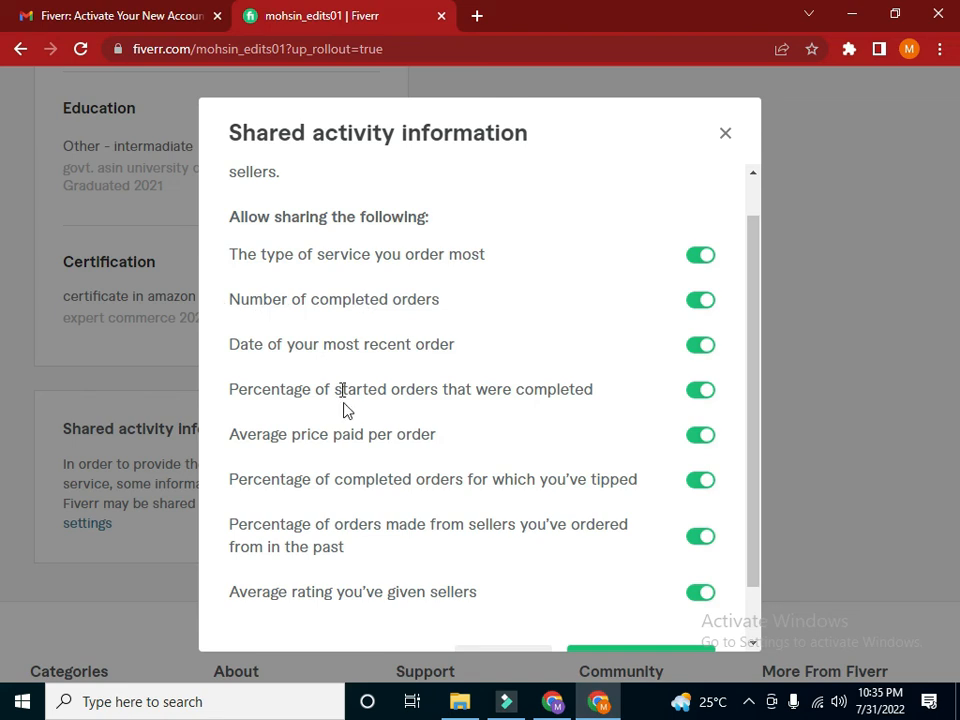
{"action": "left_click", "coordinate": [748, 301]}
{"action": "left_click_drag", "start_coordinate": [755, 381], "coordinate": [754, 456]}
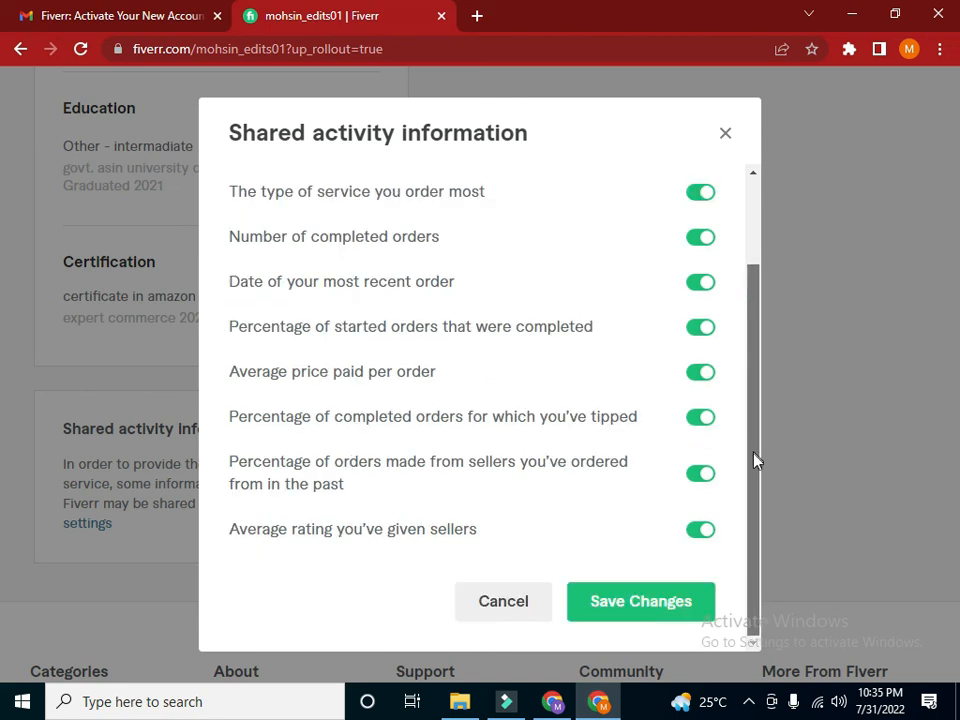
{"action": "left_click", "coordinate": [674, 598]}
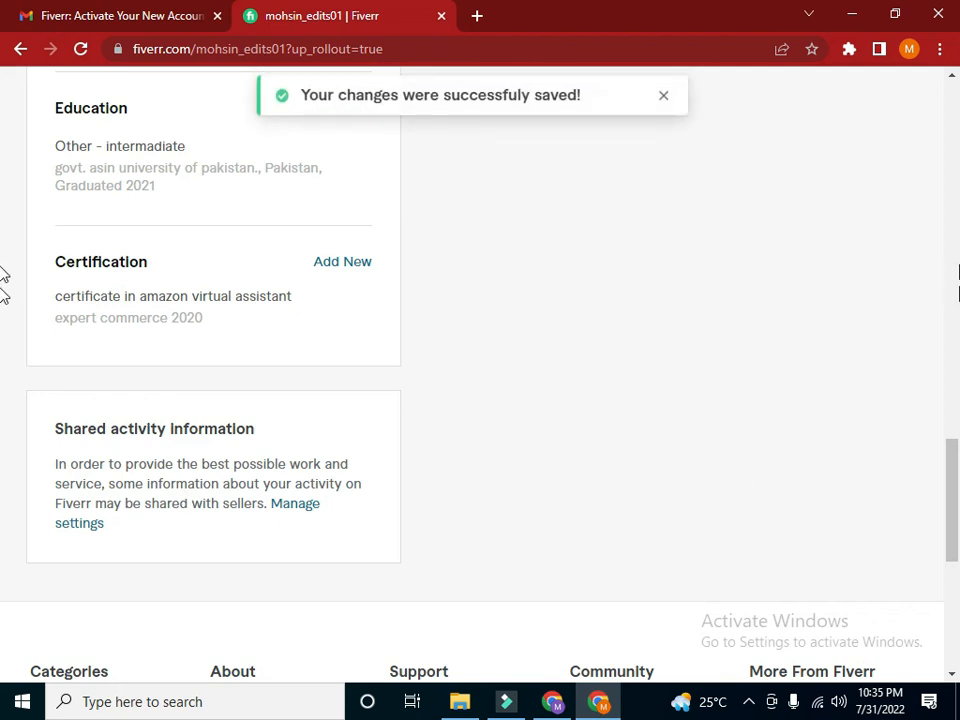
Return to the profile summary card and open the preview of the Fiverr profile
{"action": "left_click", "coordinate": [950, 482]}
{"action": "scroll", "coordinate": [950, 486], "scroll_direction": "down", "scroll_amount": 5}
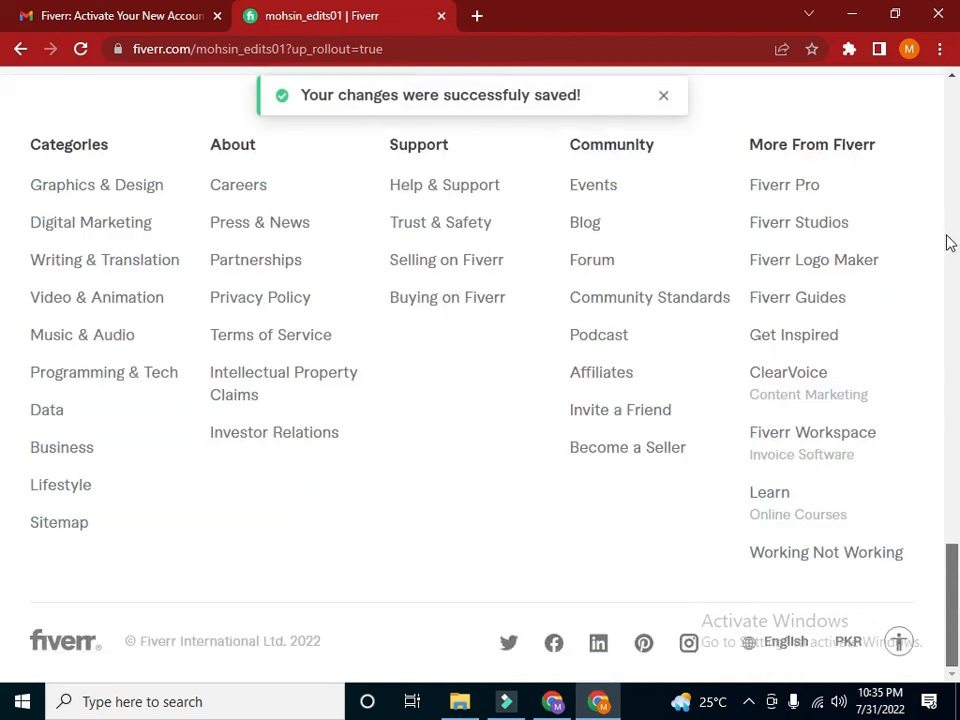
{"action": "scroll", "coordinate": [950, 243], "scroll_direction": "up", "scroll_amount": 10}
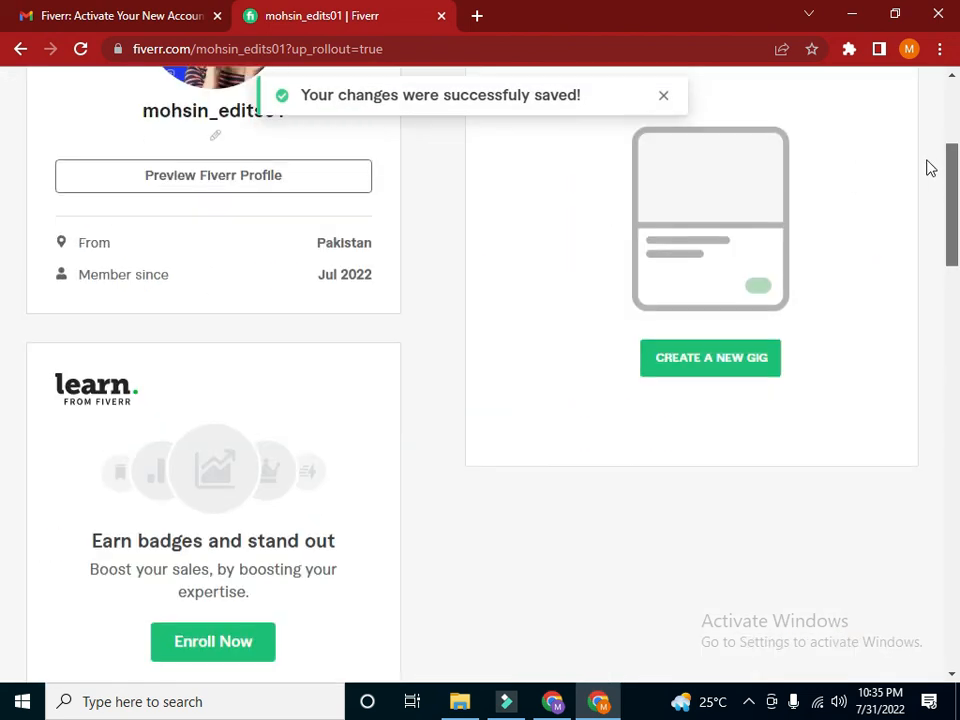
{"action": "scroll", "coordinate": [926, 150], "scroll_direction": "up", "scroll_amount": 3}
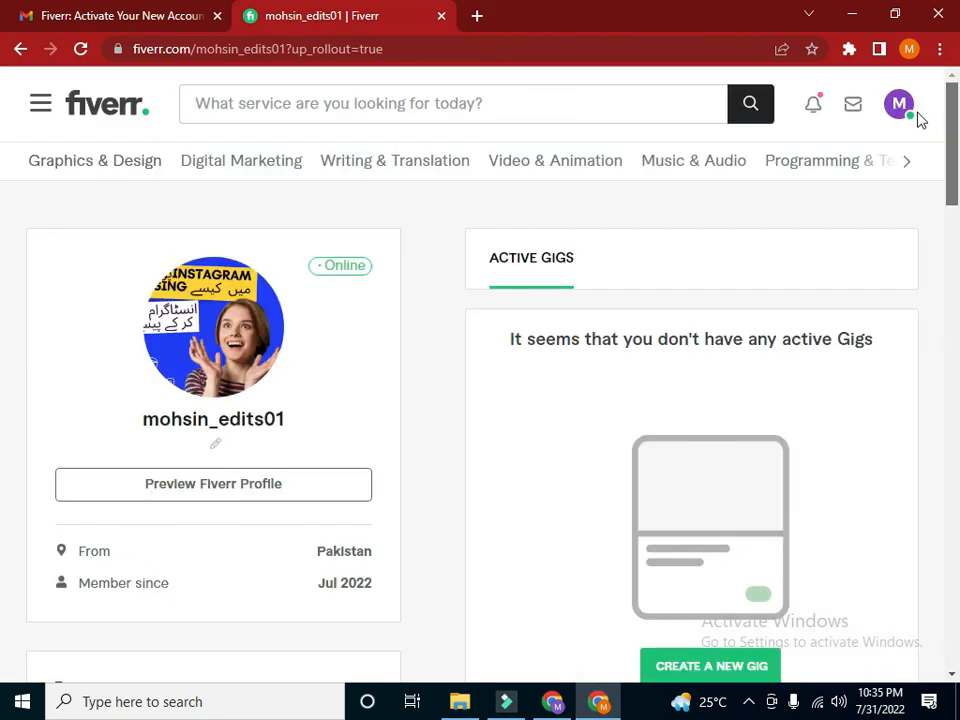
{"action": "scroll", "coordinate": [918, 130], "scroll_direction": "down", "scroll_amount": 1}
{"action": "left_click", "coordinate": [249, 375]}
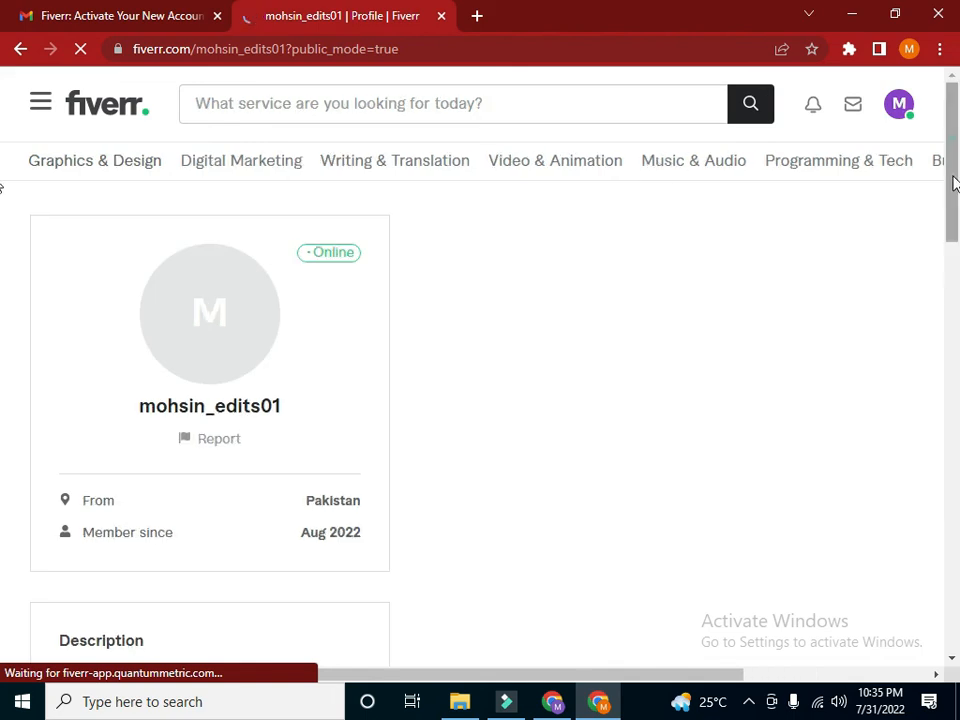
Review the public profile's description, languages, skills, education and certifications, and return to its beginning
{"action": "scroll", "coordinate": [940, 275], "scroll_direction": "down", "scroll_amount": 5}
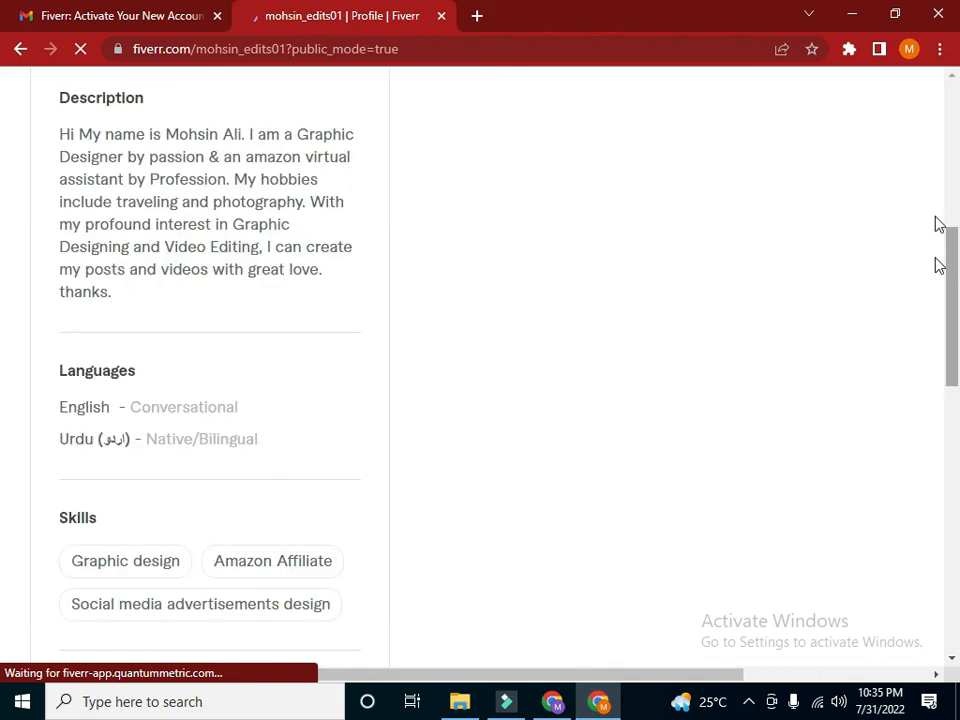
{"action": "scroll", "coordinate": [938, 264], "scroll_direction": "up", "scroll_amount": 2}
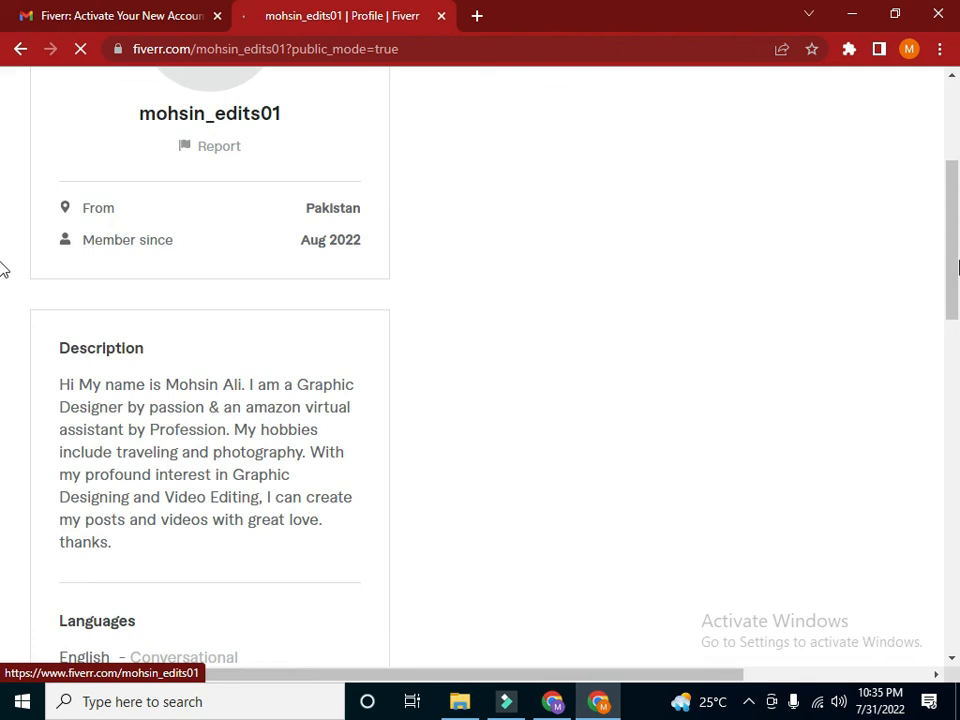
{"action": "scroll", "coordinate": [240, 298], "scroll_direction": "up", "scroll_amount": 2}
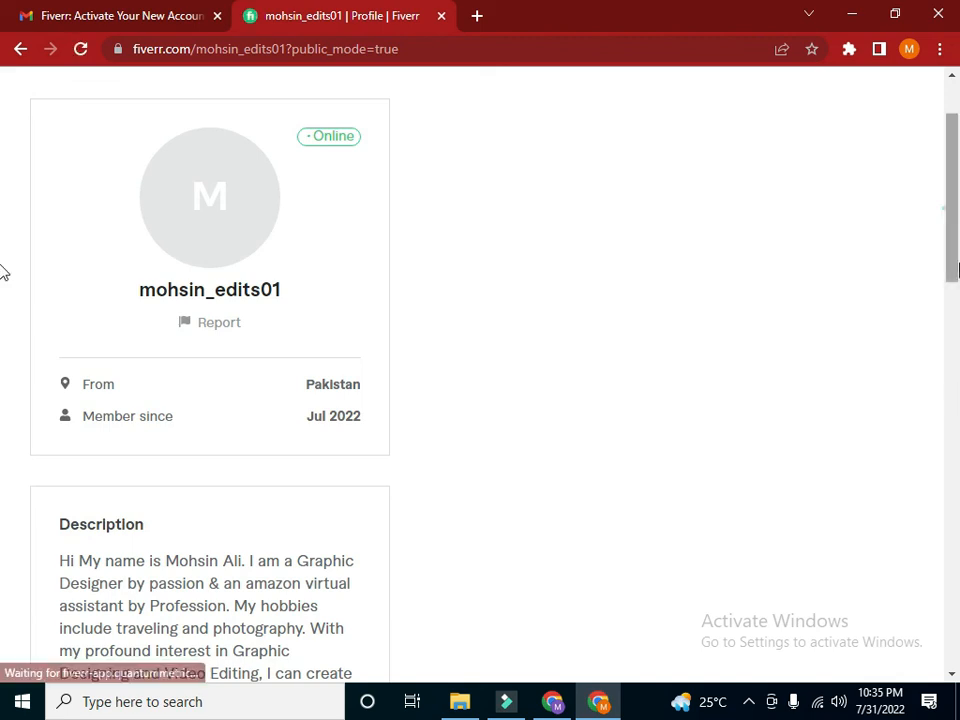
{"action": "scroll", "coordinate": [5, 370], "scroll_direction": "down", "scroll_amount": 2}
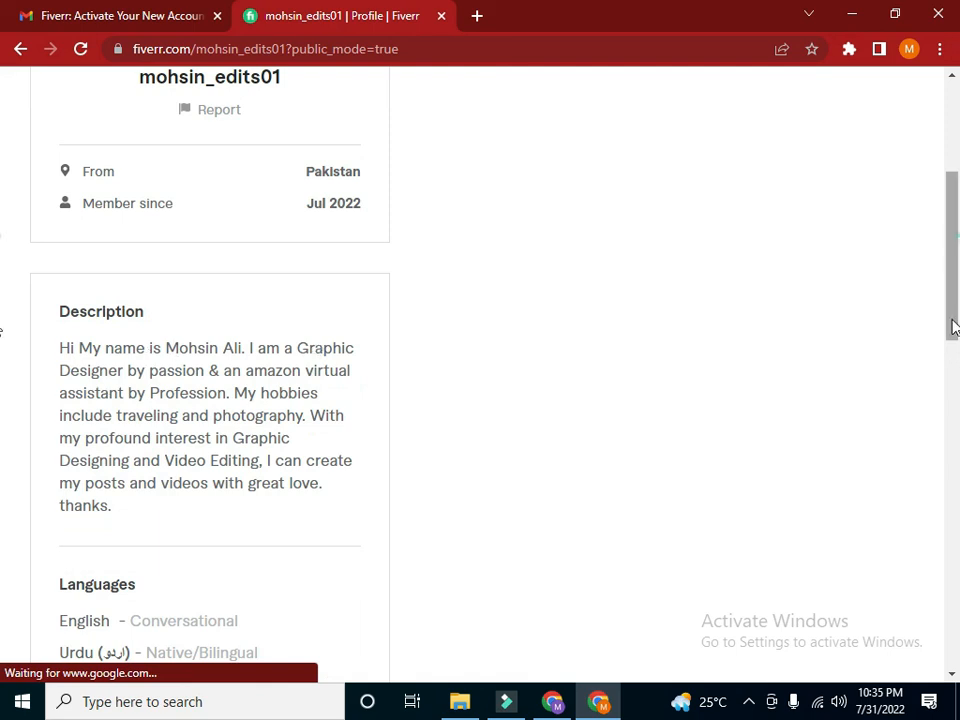
{"action": "left_click_drag", "start_coordinate": [953, 325], "coordinate": [953, 410]}
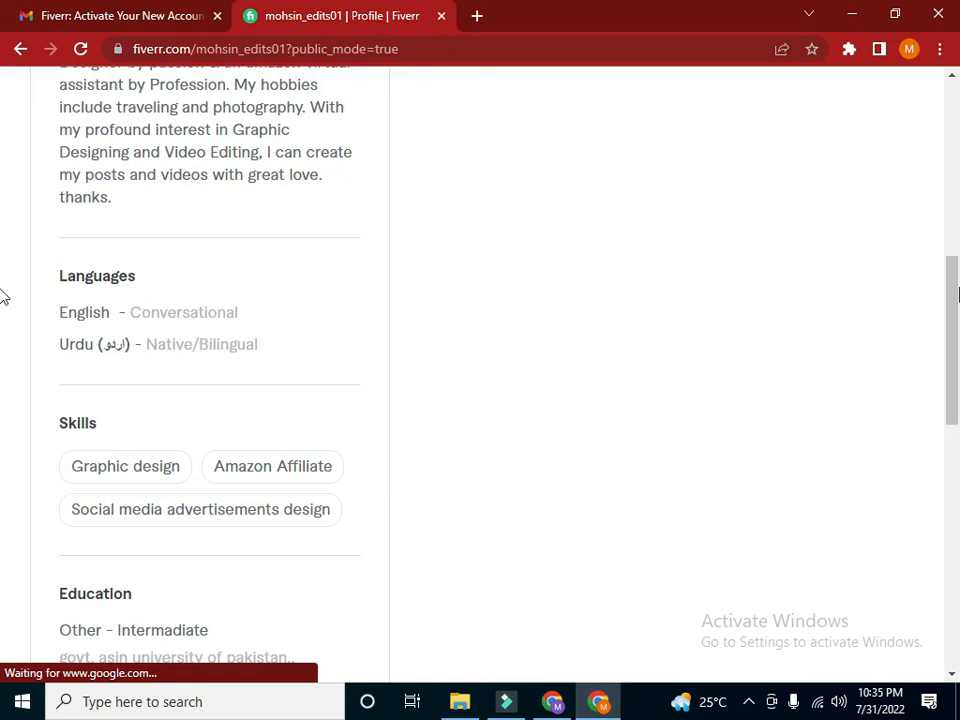
{"action": "scroll", "coordinate": [957, 325], "scroll_direction": "down", "scroll_amount": 3}
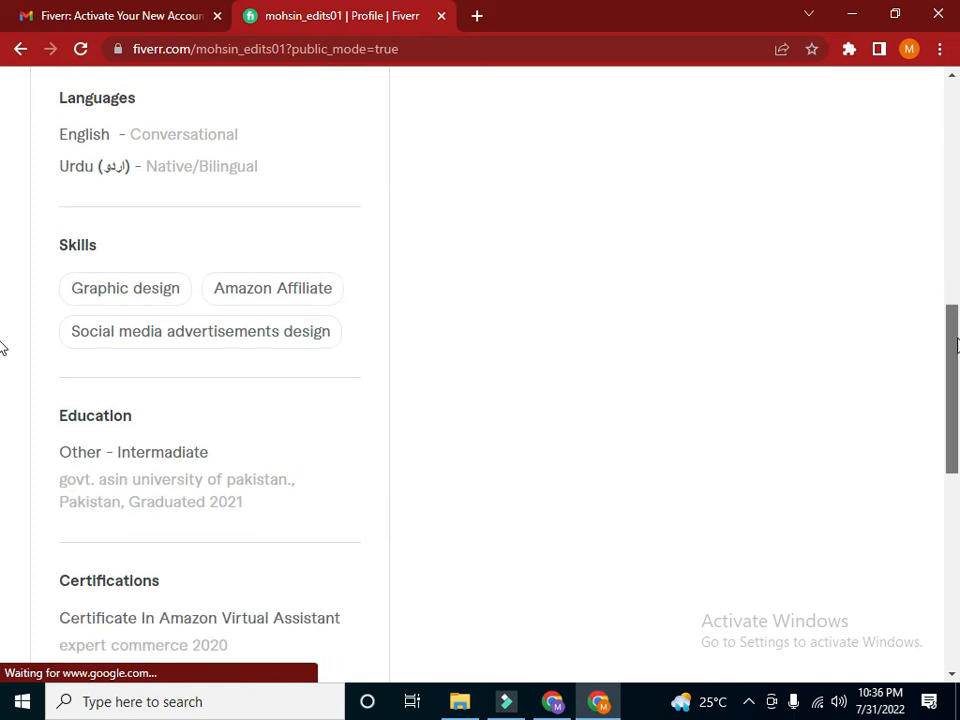
{"action": "scroll", "coordinate": [3, 345], "scroll_direction": "down", "scroll_amount": 1}
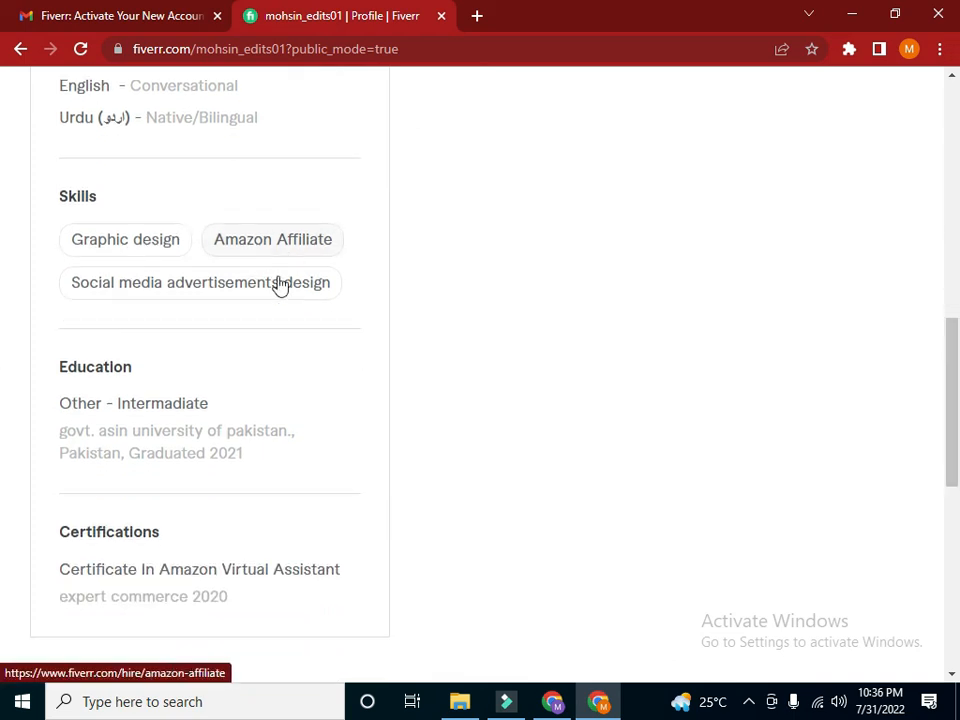
{"action": "scroll", "coordinate": [955, 385], "scroll_direction": "down", "scroll_amount": 2}
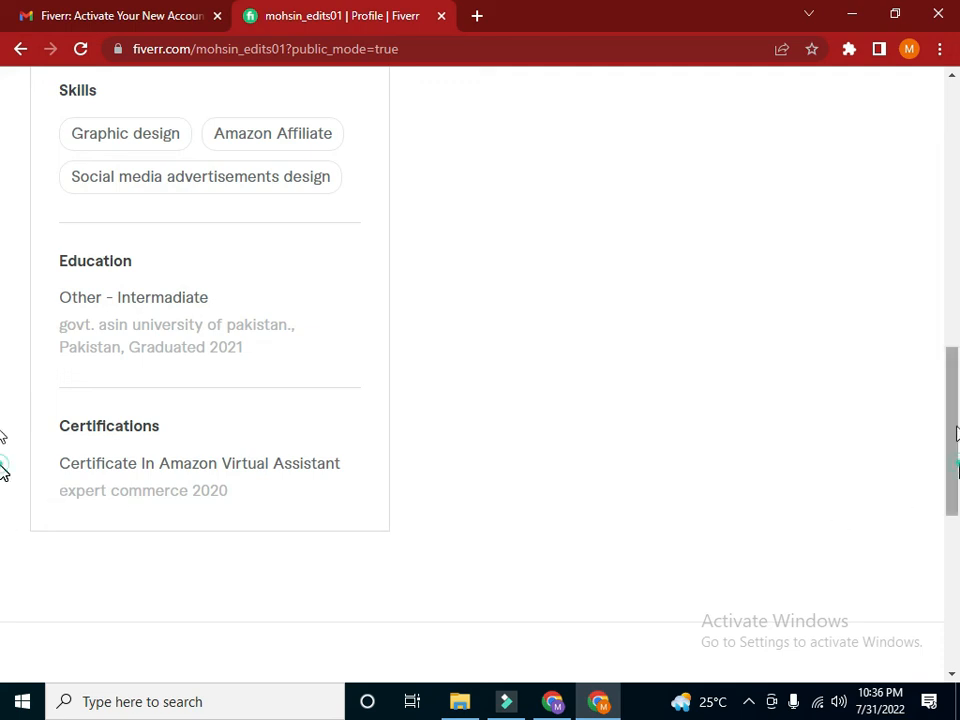
{"action": "left_click_drag", "start_coordinate": [955, 432], "coordinate": [928, 148]}
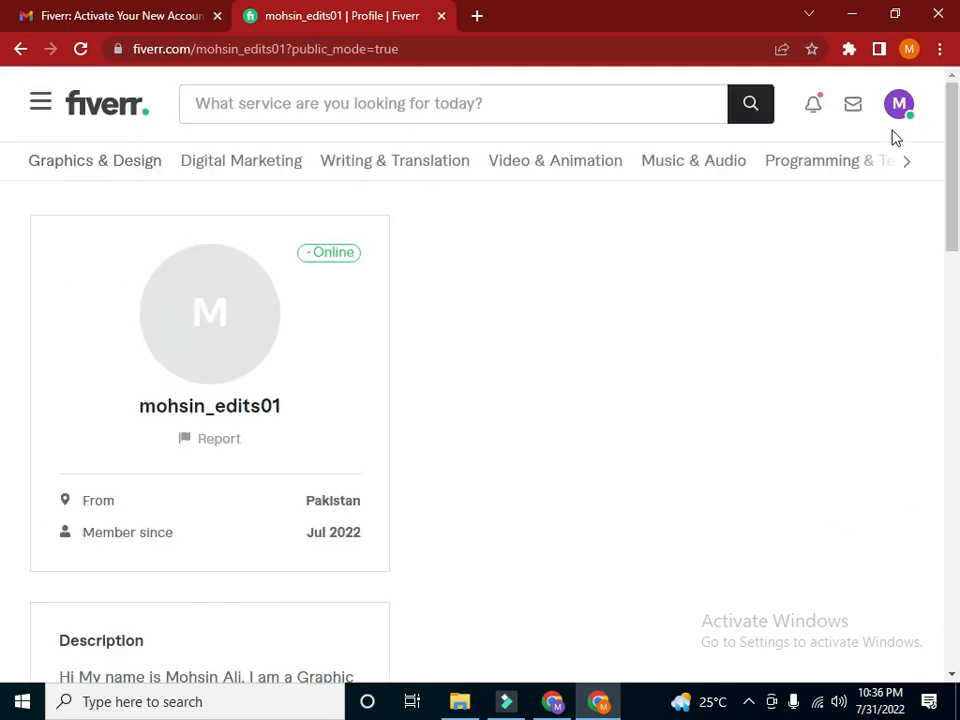